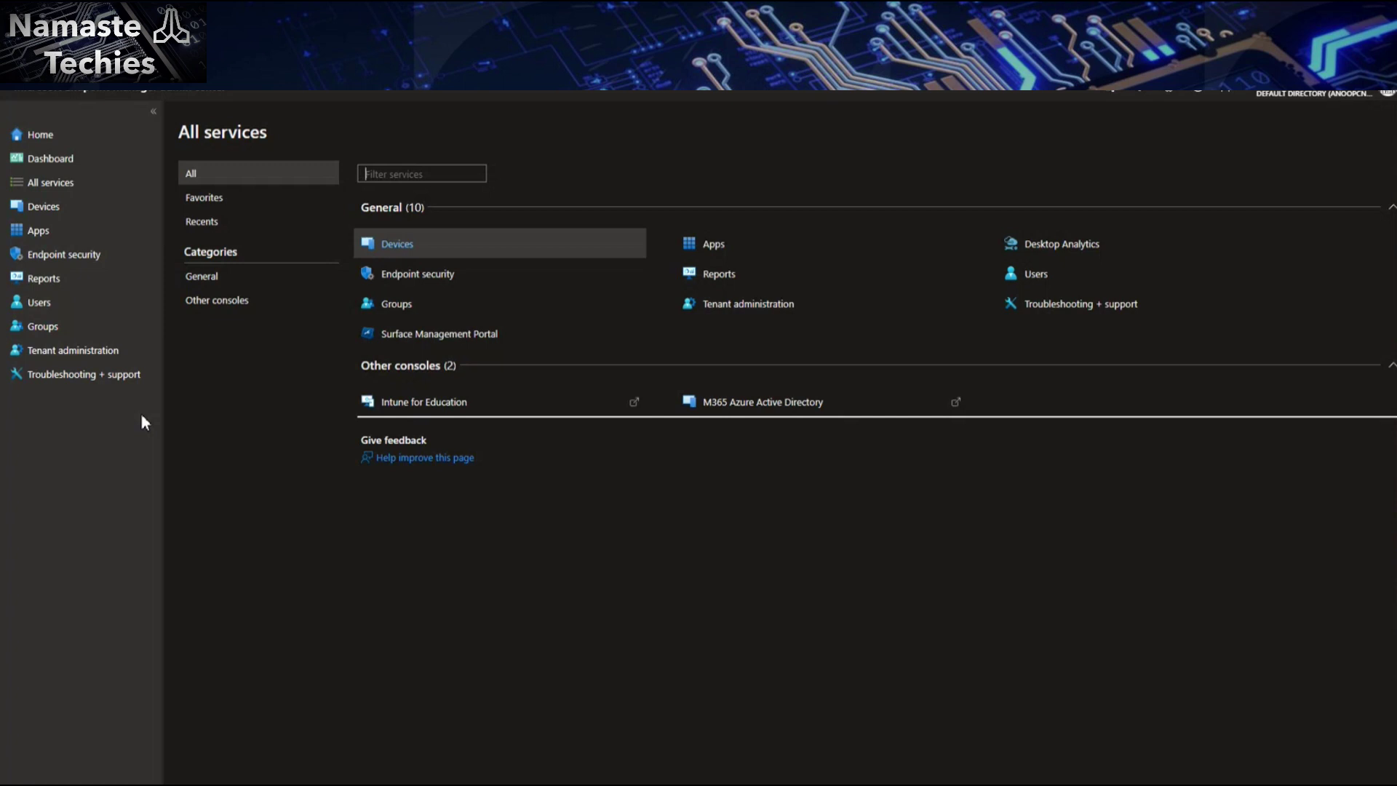
# Open the diagnostics settings under tenant administration.
pyautogui.click(101, 357)
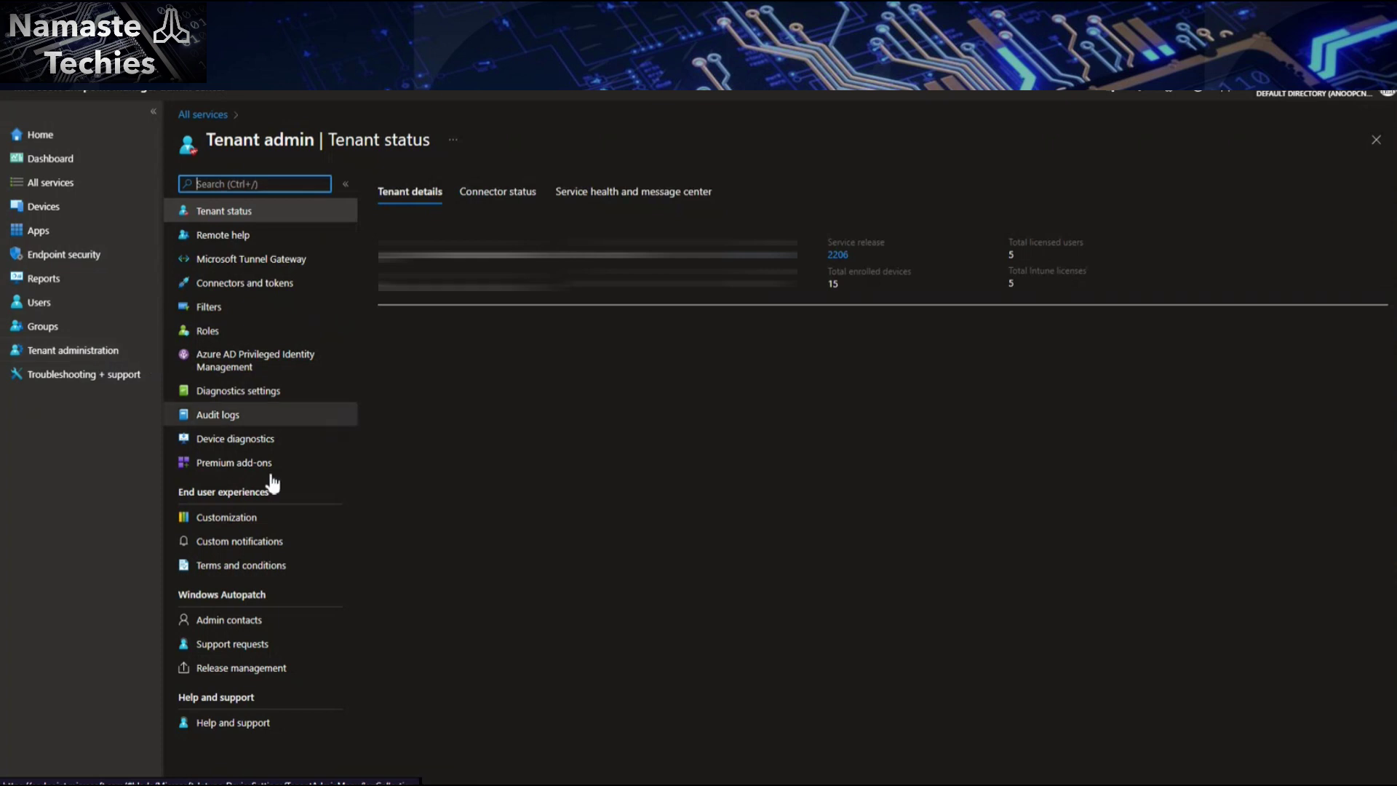
pyautogui.click(254, 393)
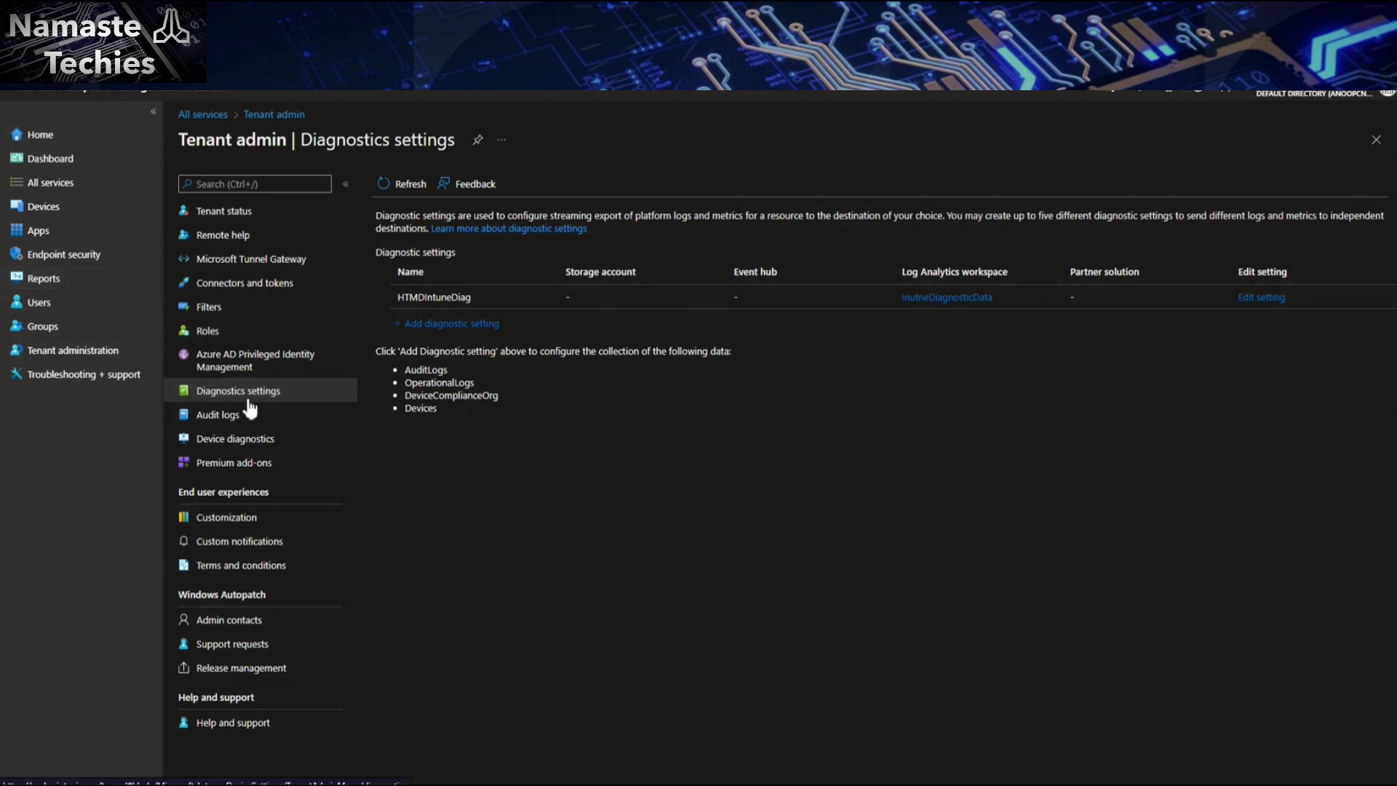
# Start a new diagnostic setting and name it NT Diag.
pyautogui.click(466, 326)
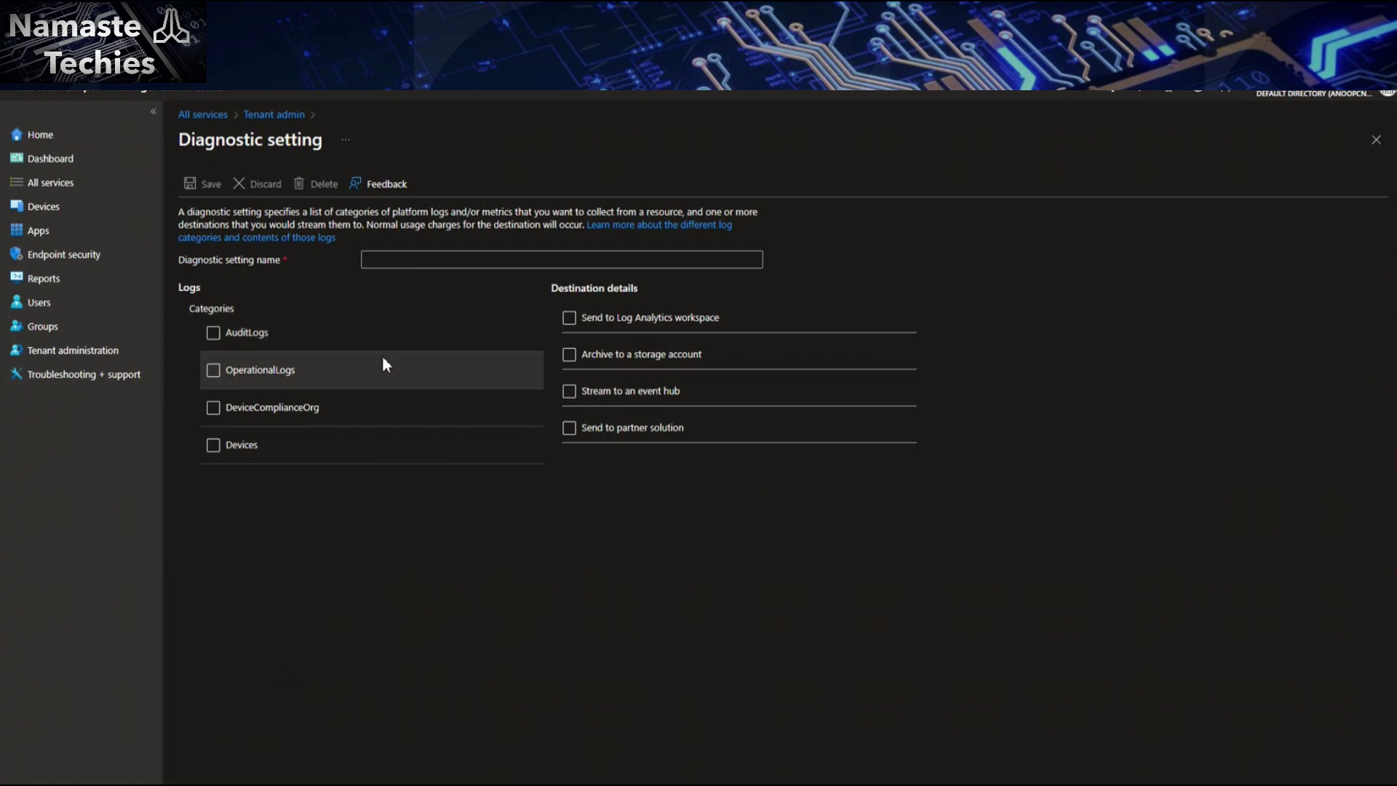
pyautogui.click(425, 265)
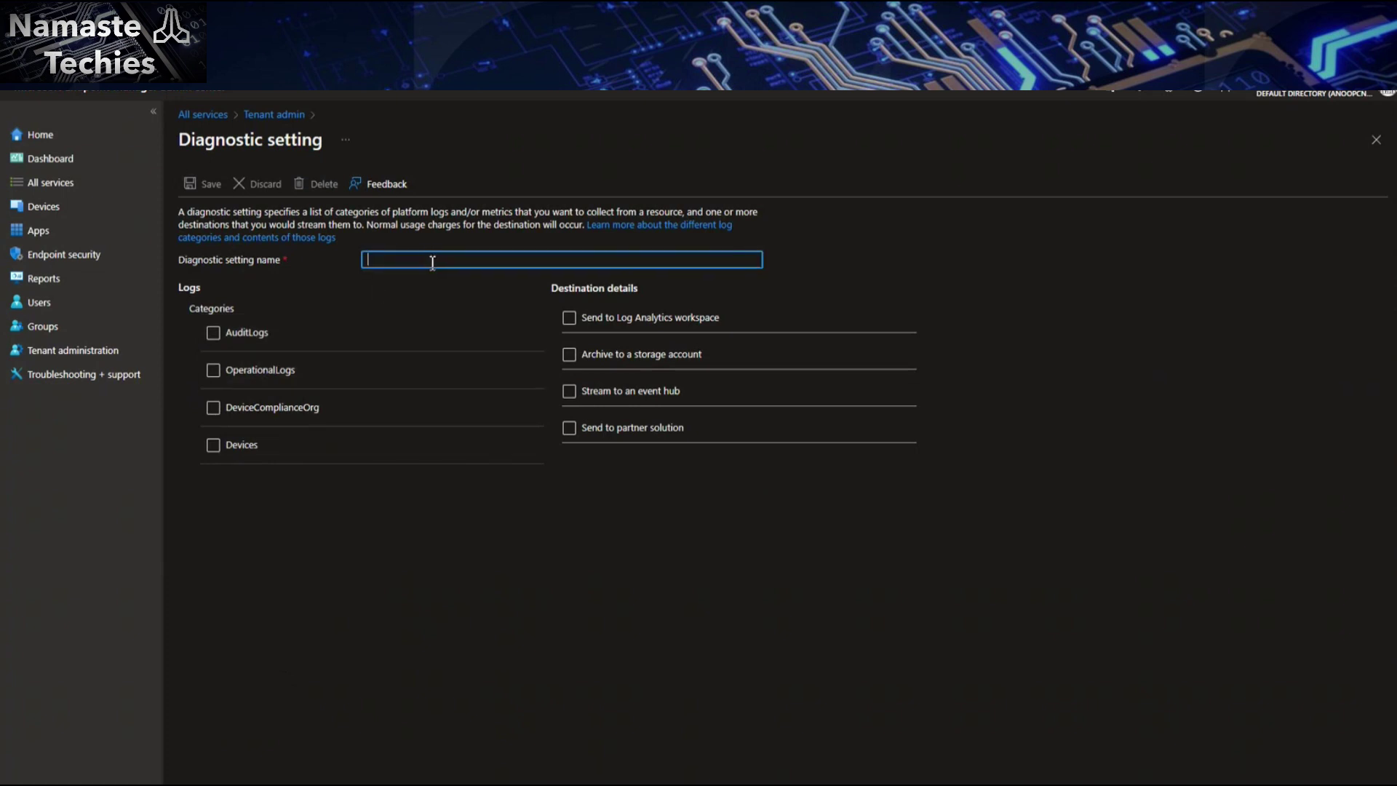
pyautogui.write('HT')
pyautogui.press('BackSpace')
pyautogui.press('BackSpace')
pyautogui.write('NT Diag')
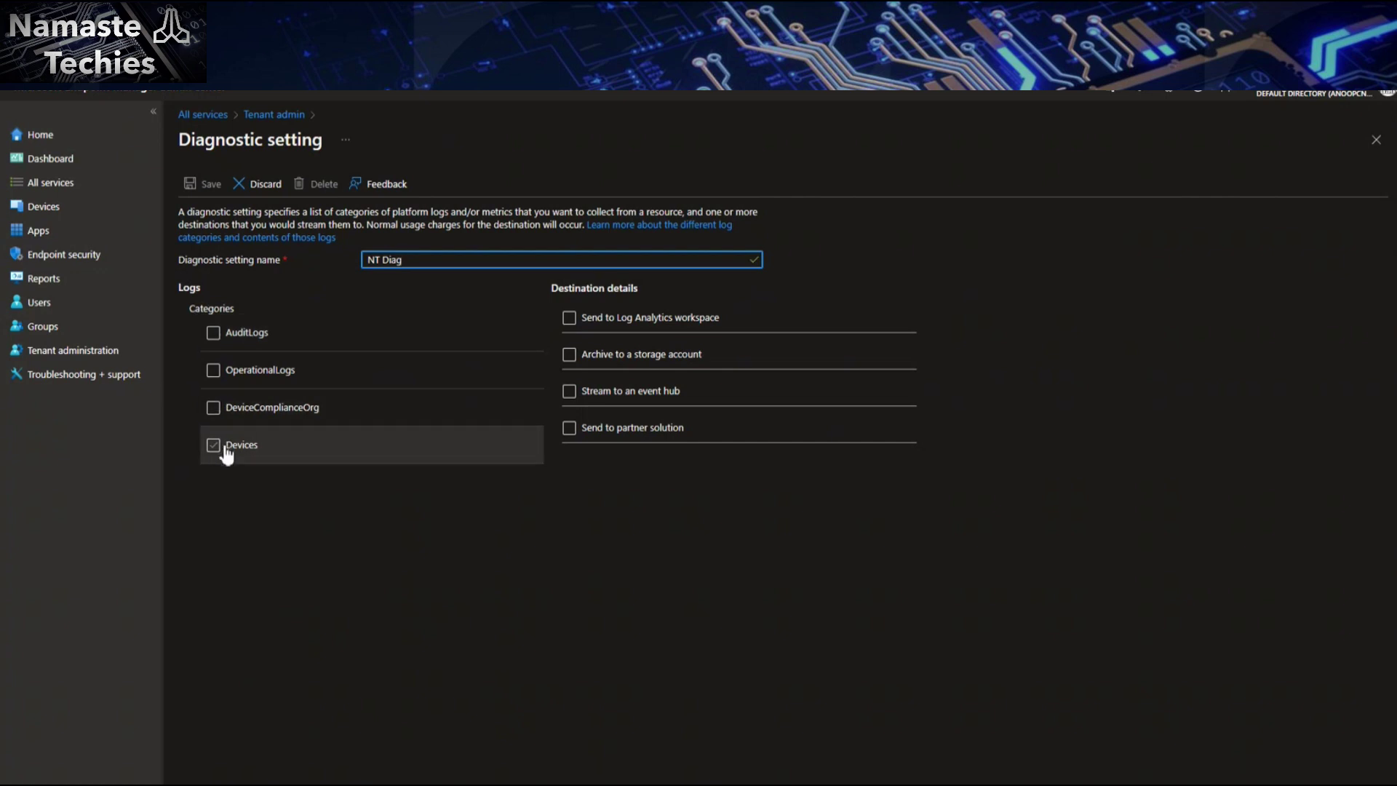
# Include the AuditLogs, OperationalLogs, DeviceComplianceOrg and Devices log categories in the new diagnostic setting.
pyautogui.click(215, 337)
pyautogui.click(214, 373)
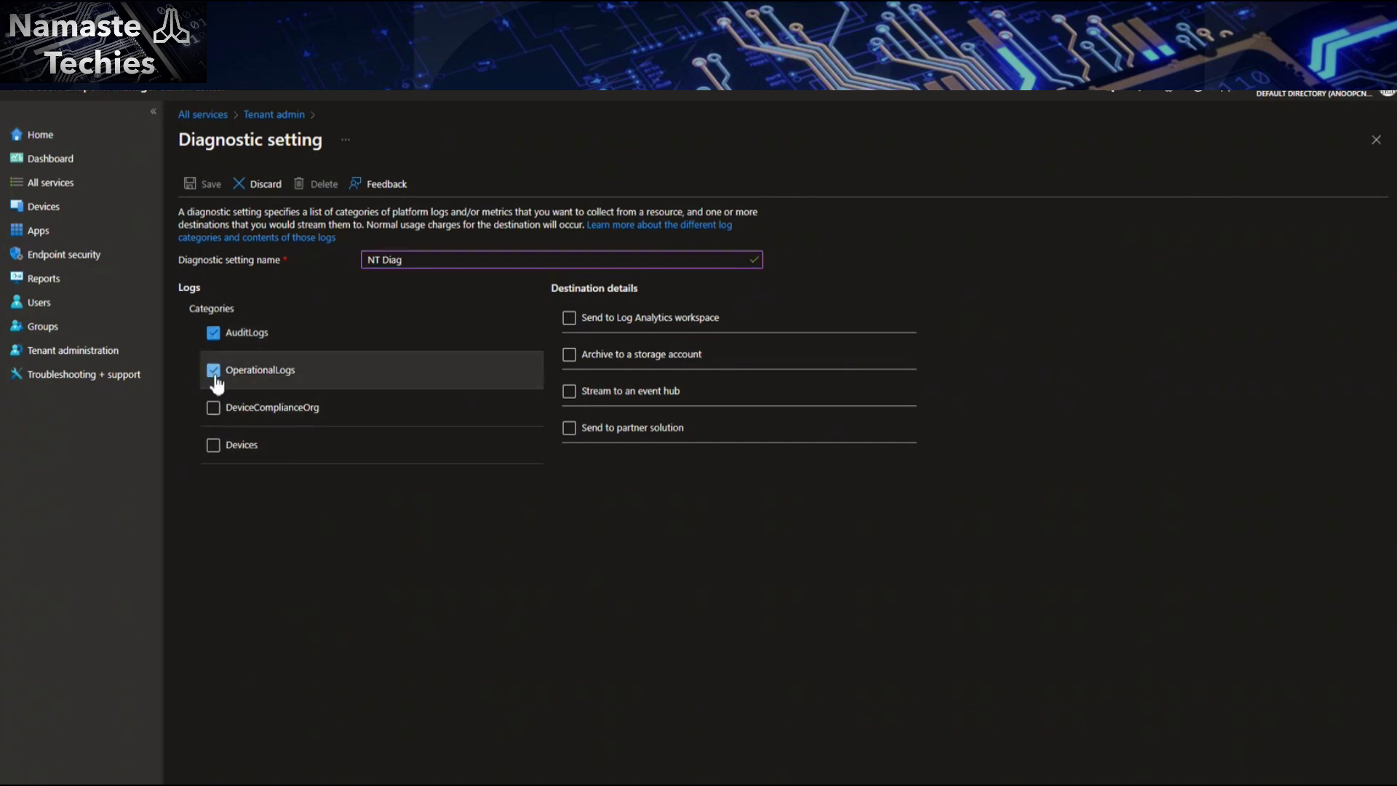
pyautogui.click(213, 411)
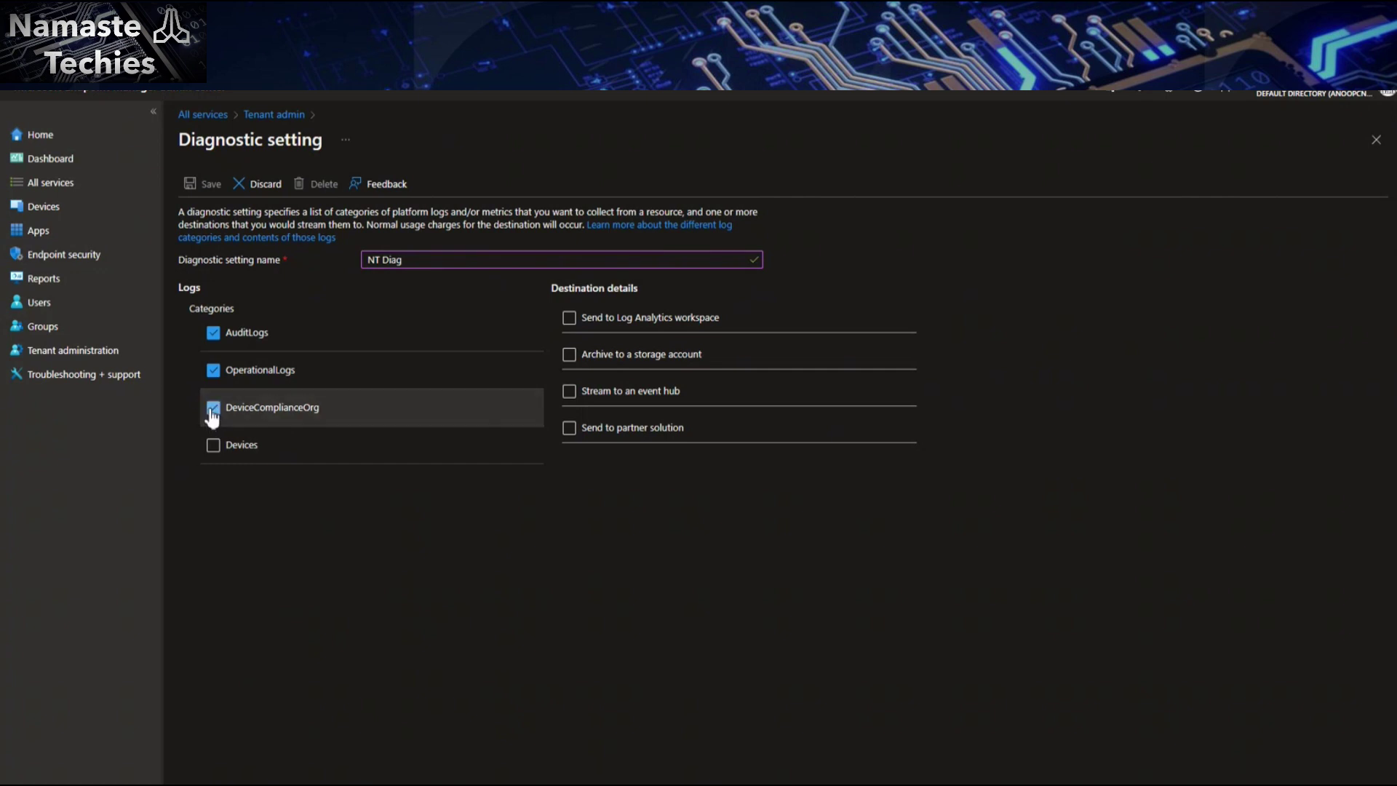
pyautogui.click(218, 452)
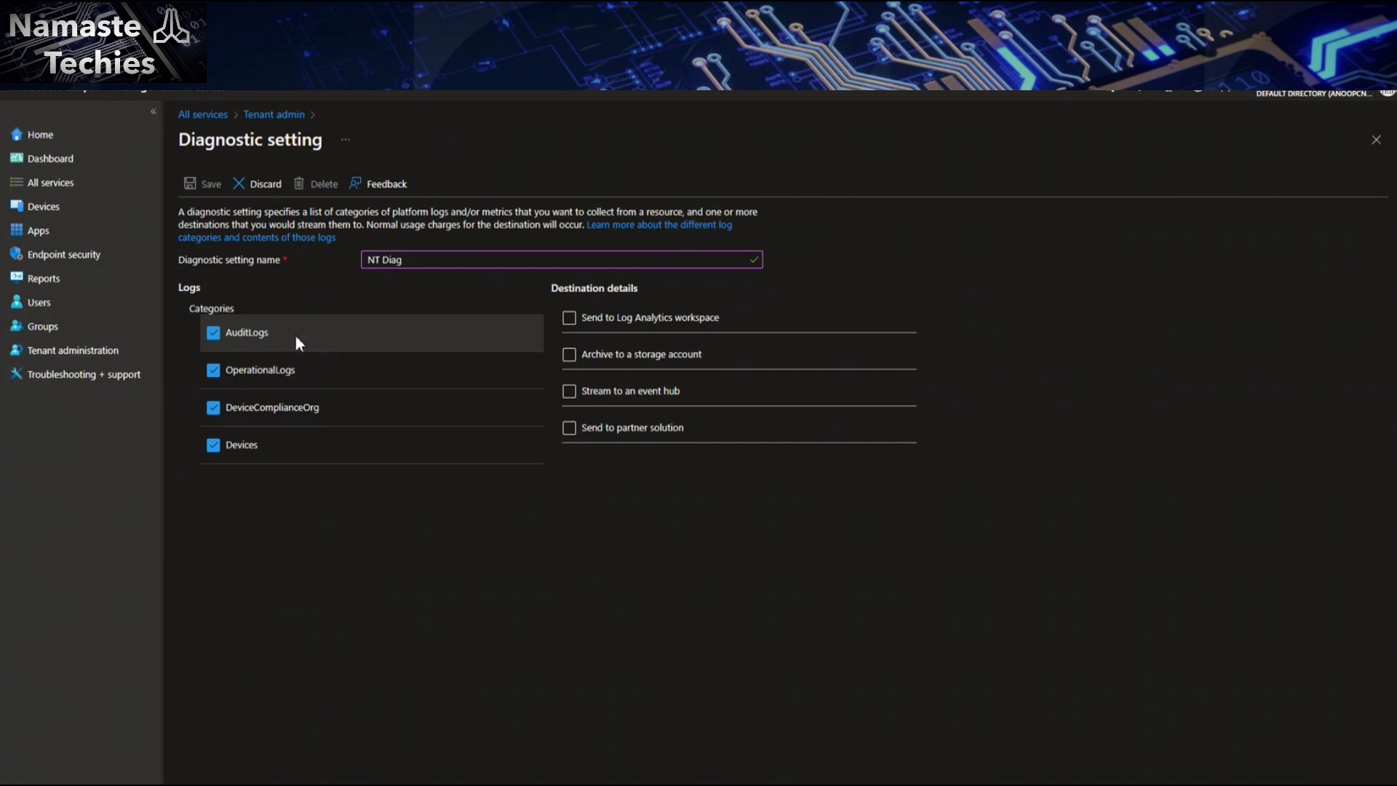
pyautogui.moveTo(295, 334); pyautogui.dragTo(250, 333)
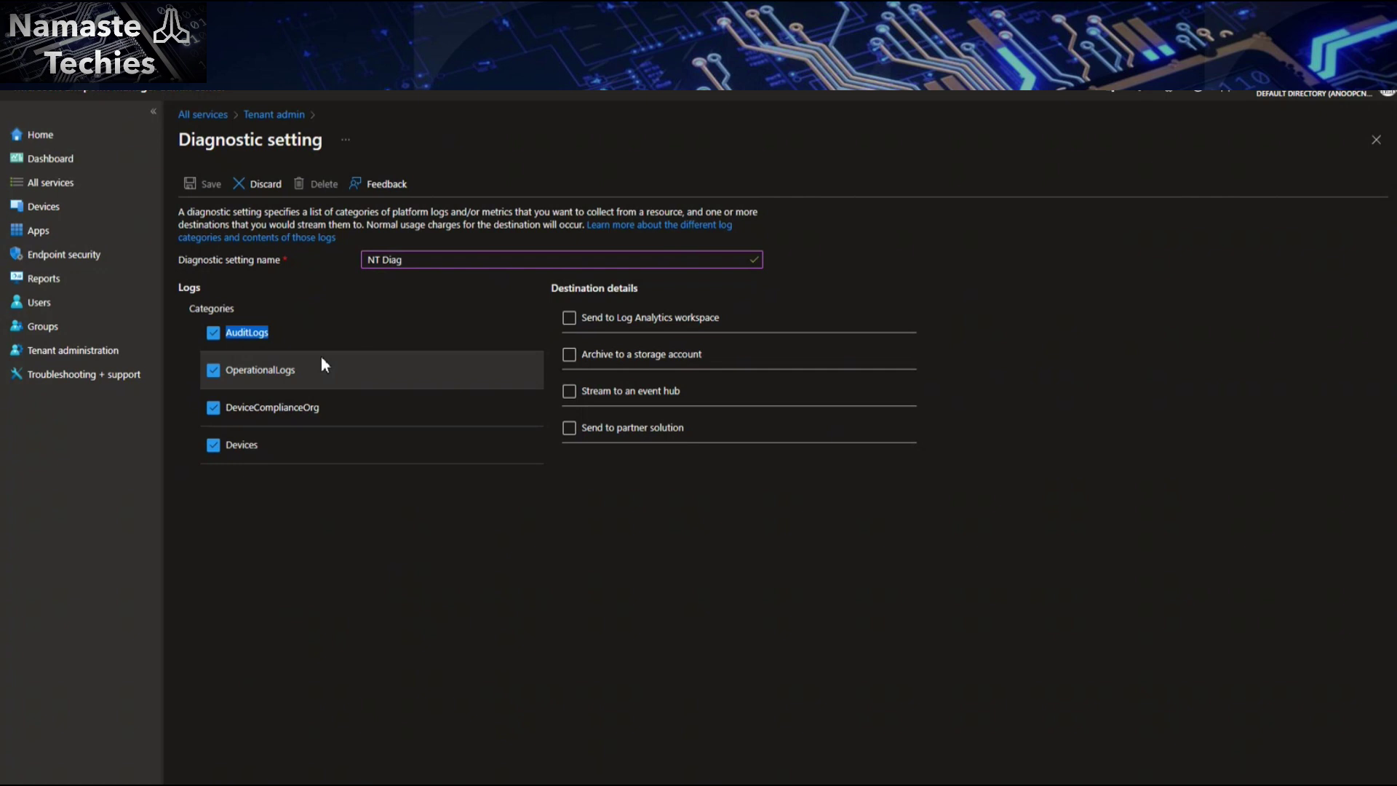
pyautogui.click(626, 343)
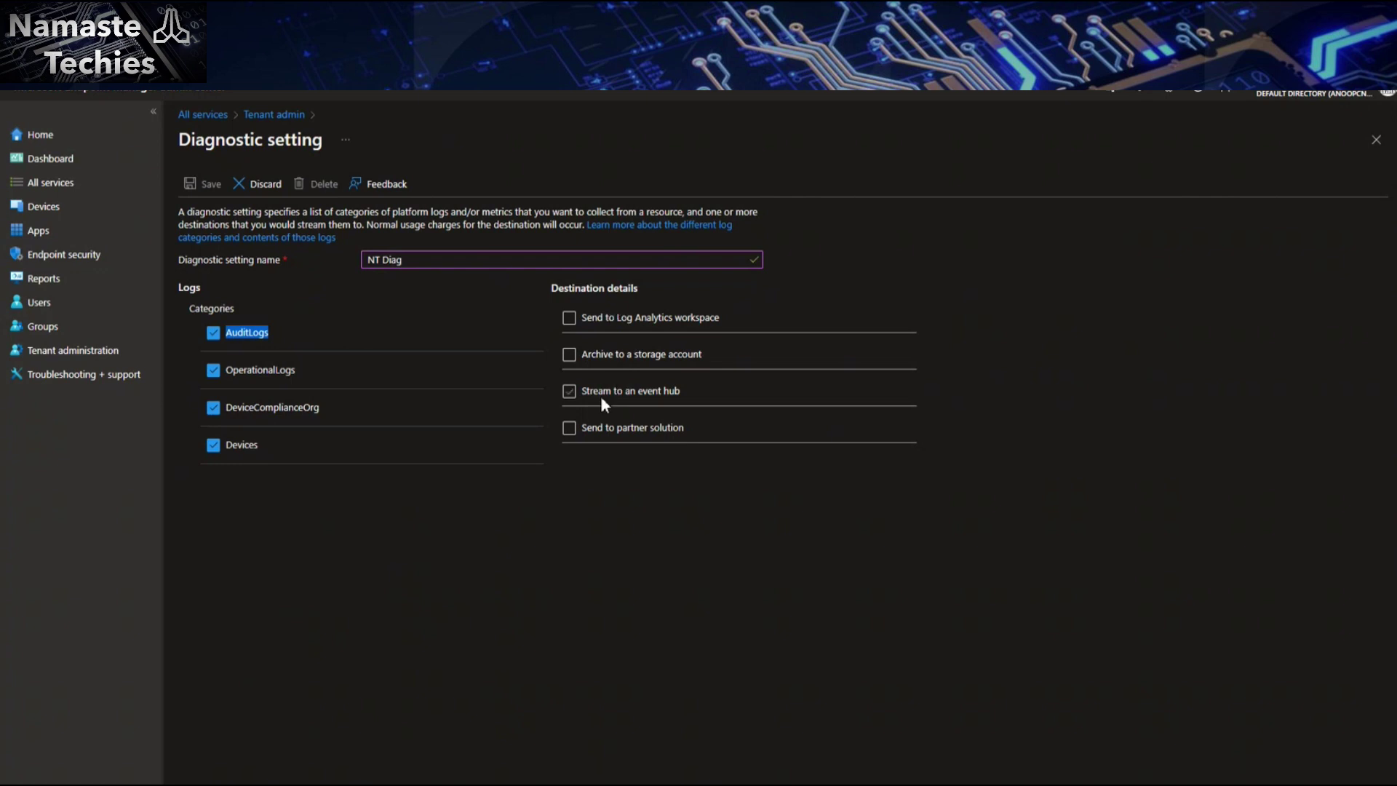
pyautogui.doubleClick(557, 289)
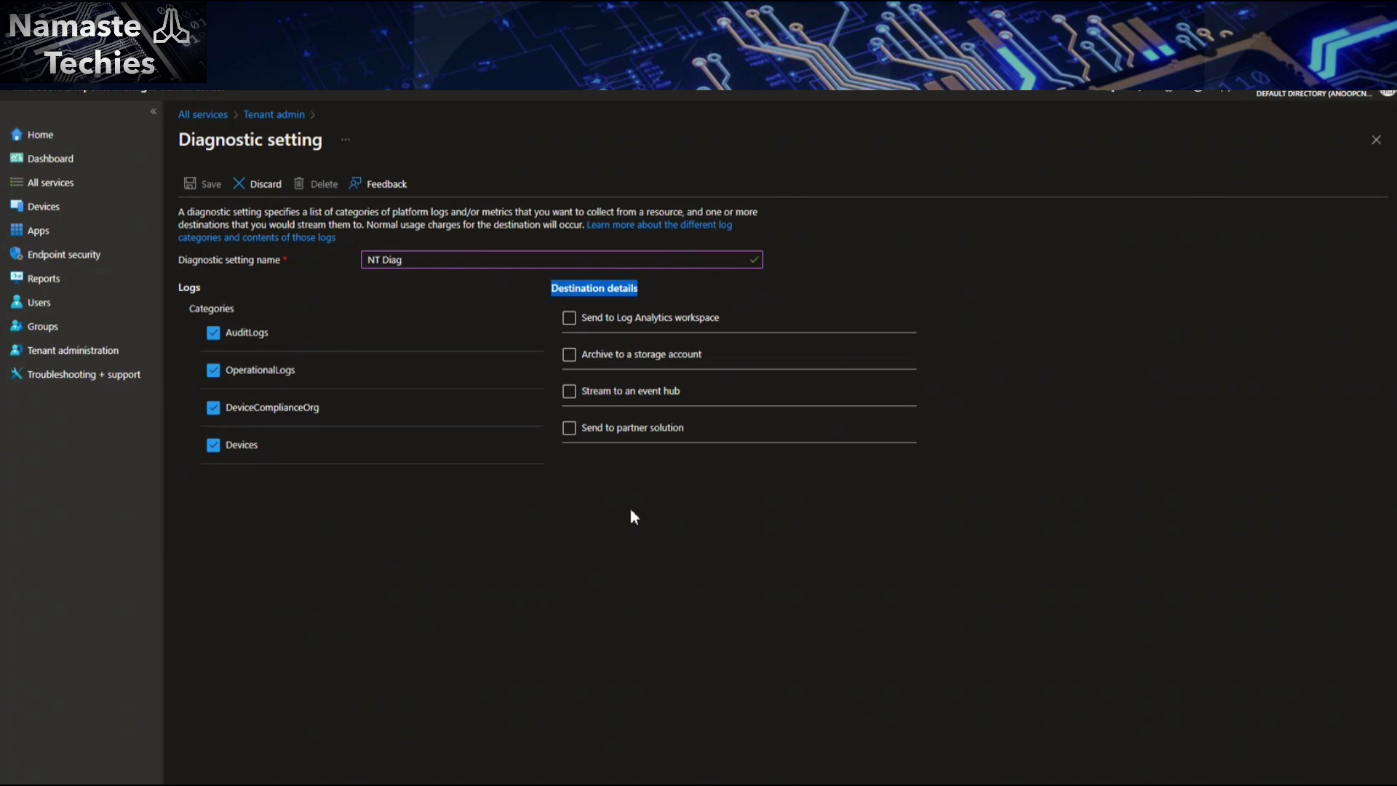
# Enable sending the logs to a Log Analytics workspace and check the portal's directory and subscription settings.
pyautogui.click(570, 319)
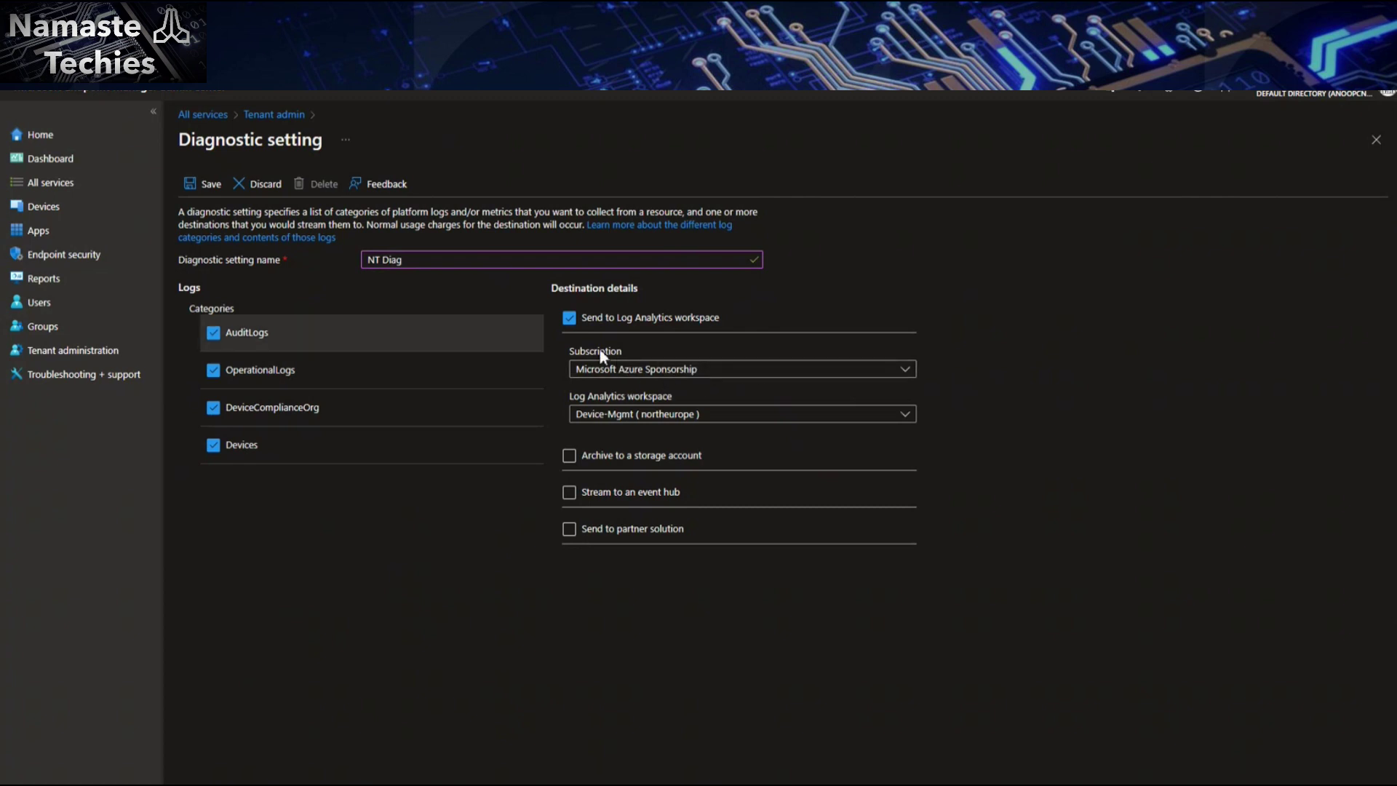
pyautogui.click(711, 373)
pyautogui.click(1010, 361)
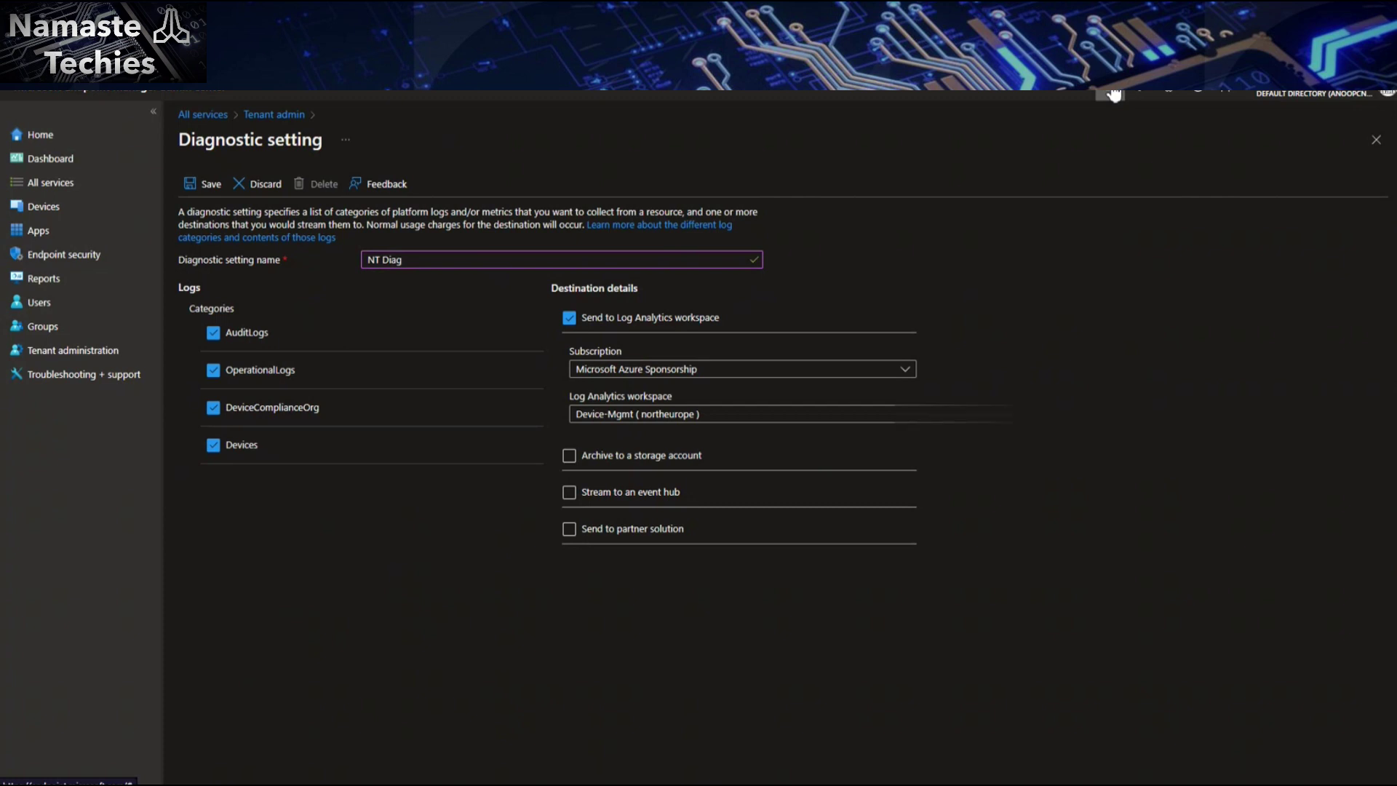
pyautogui.click(1113, 95)
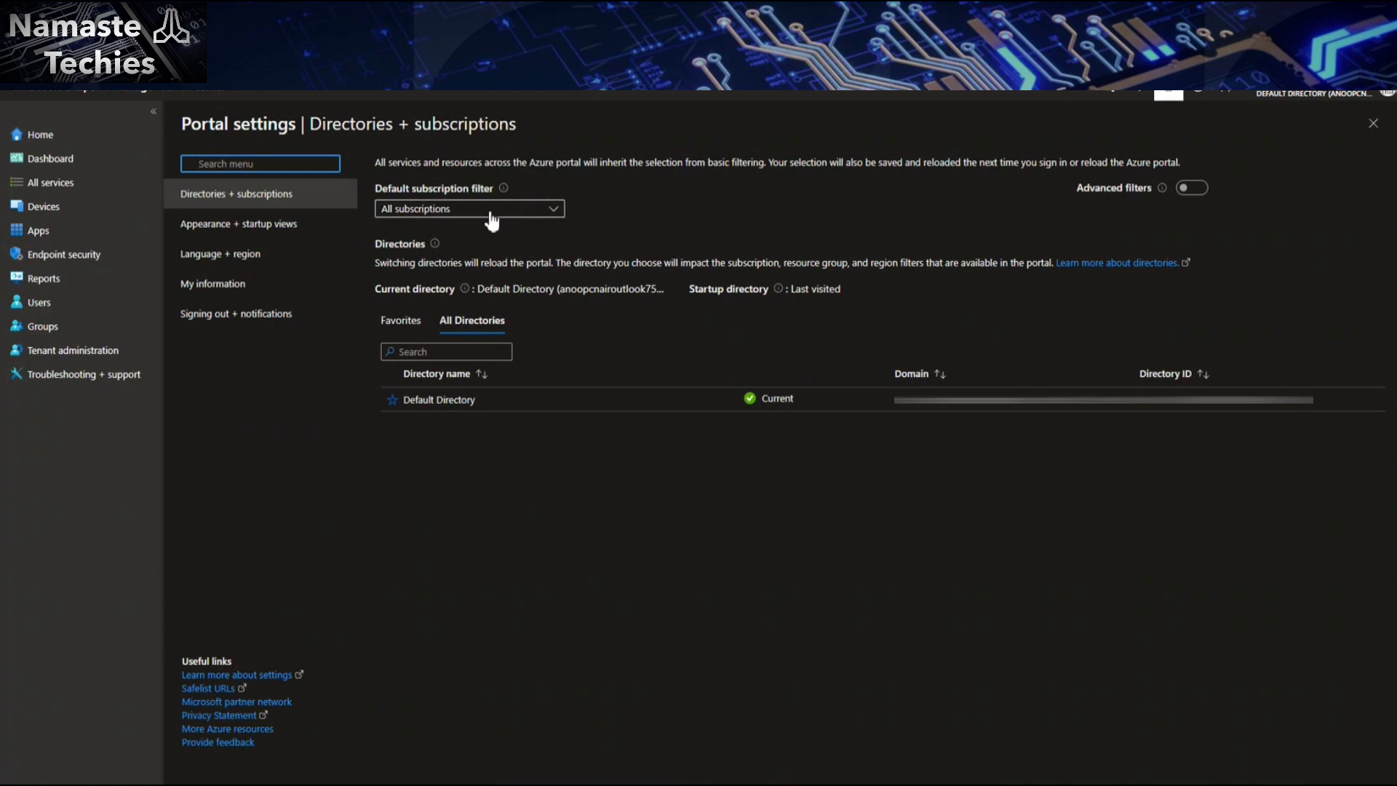
pyautogui.click(1373, 124)
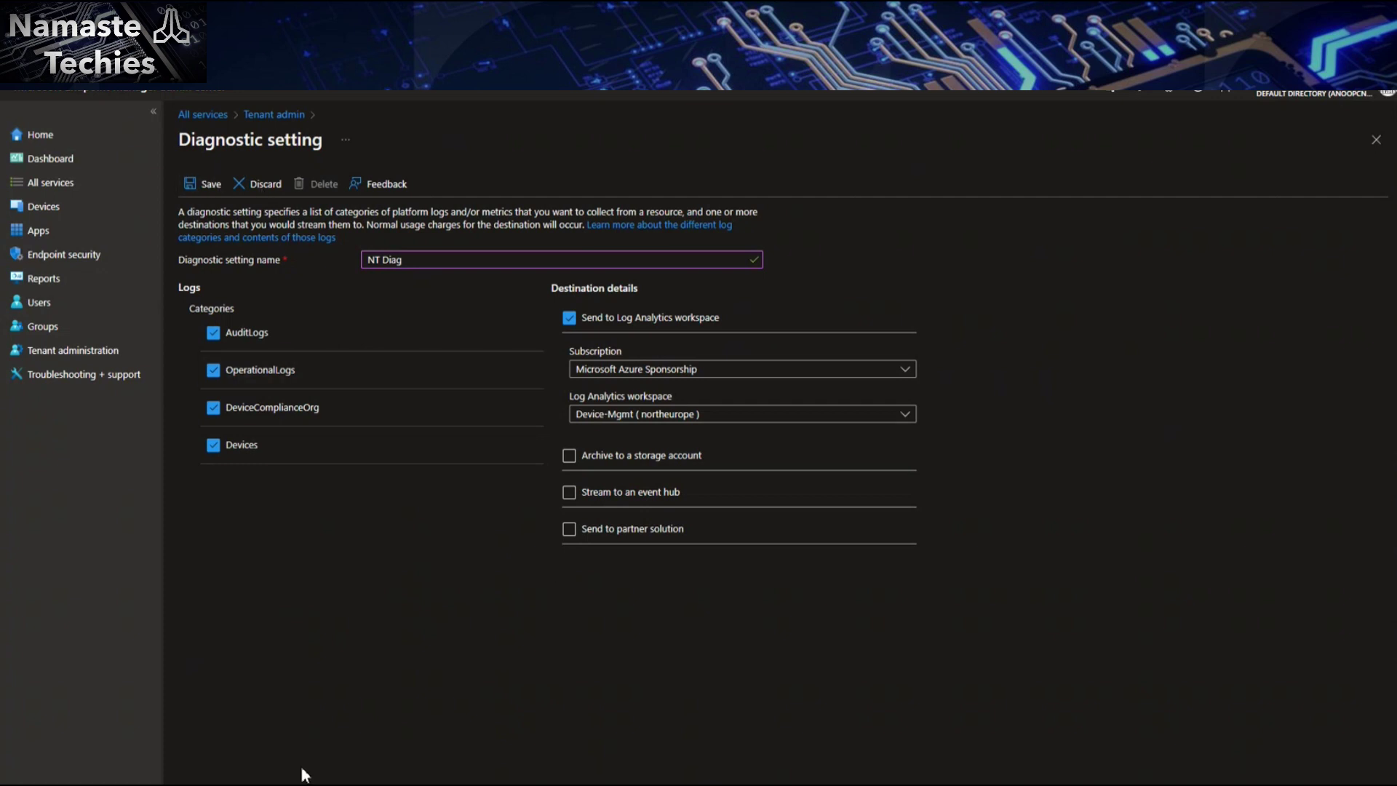
# Close the new diagnostic setting and discard its unsaved edits.
pyautogui.click(1379, 143)
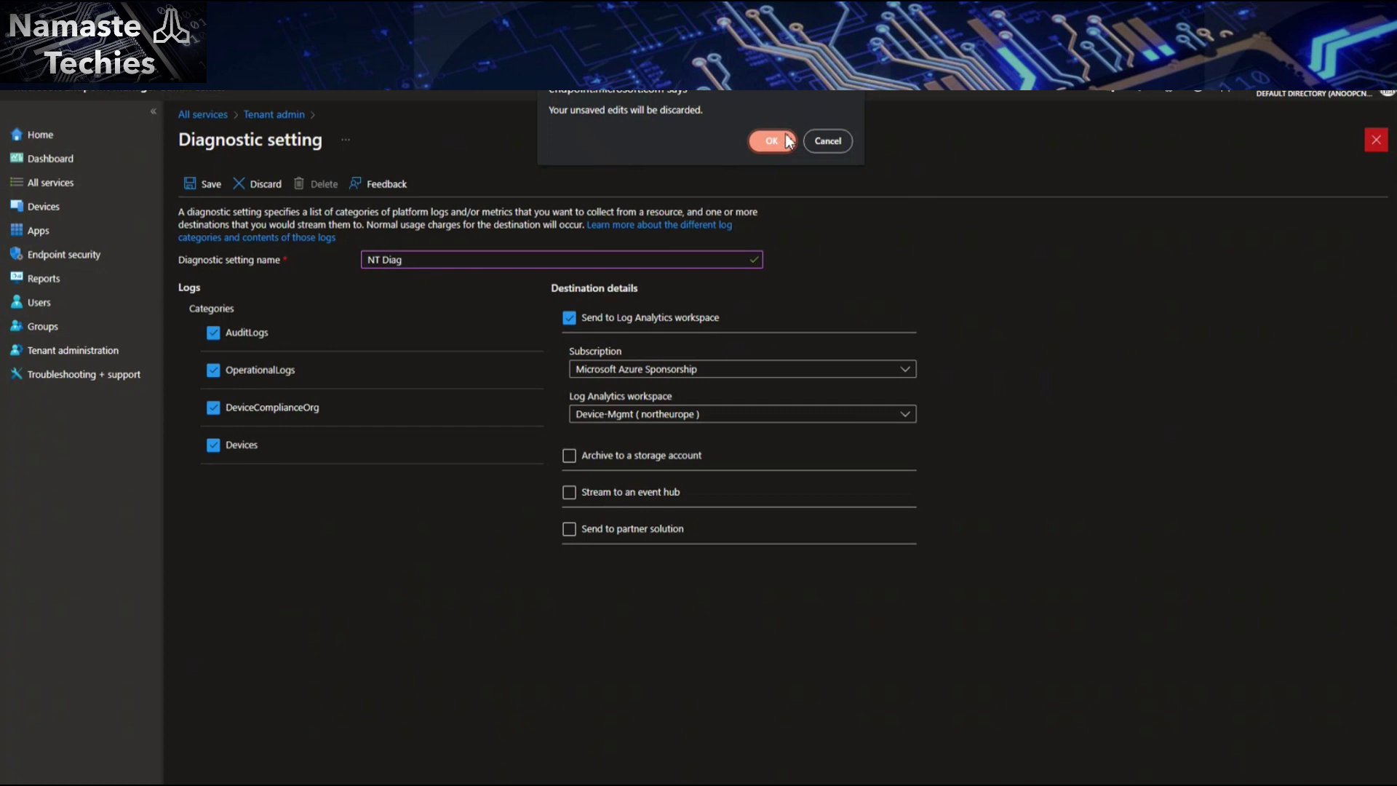
pyautogui.click(824, 142)
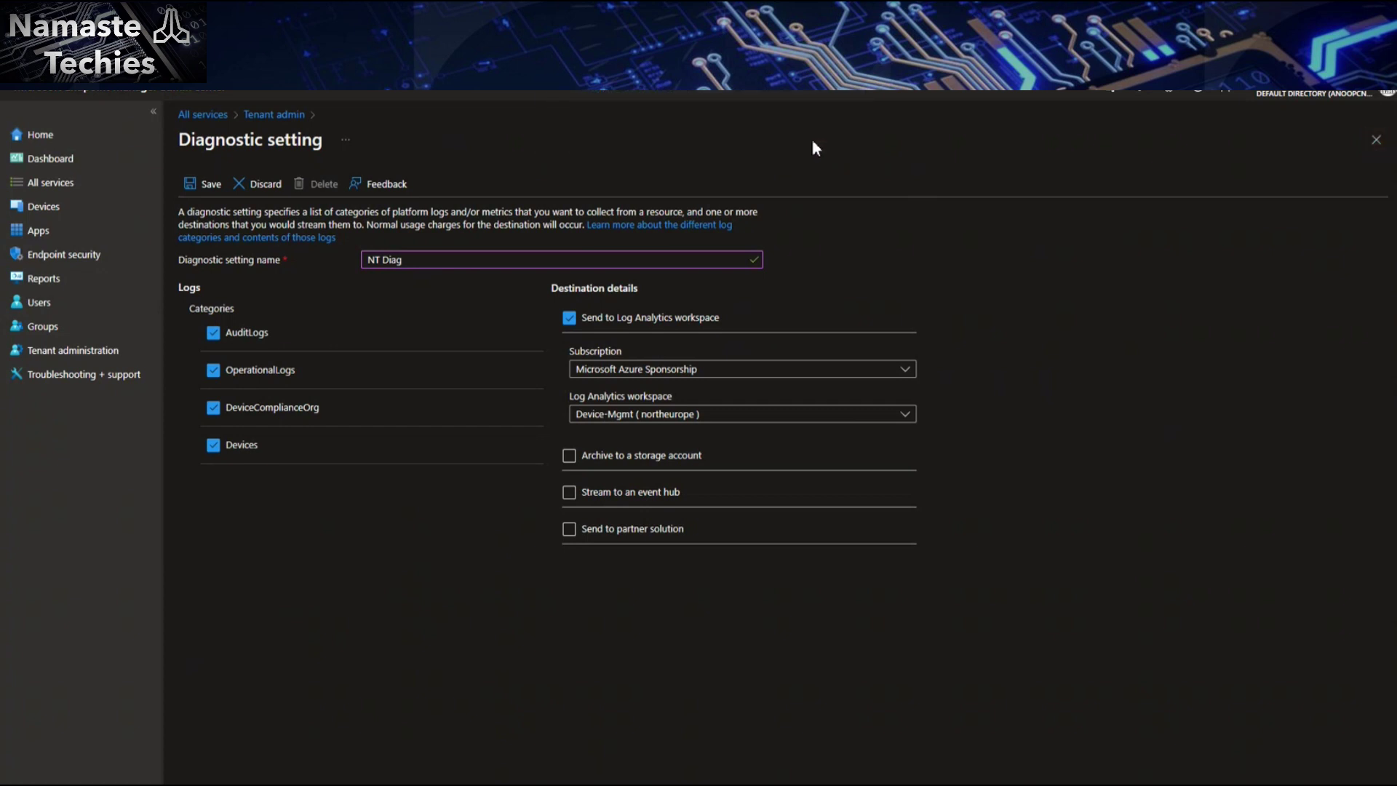
pyautogui.click(1375, 139)
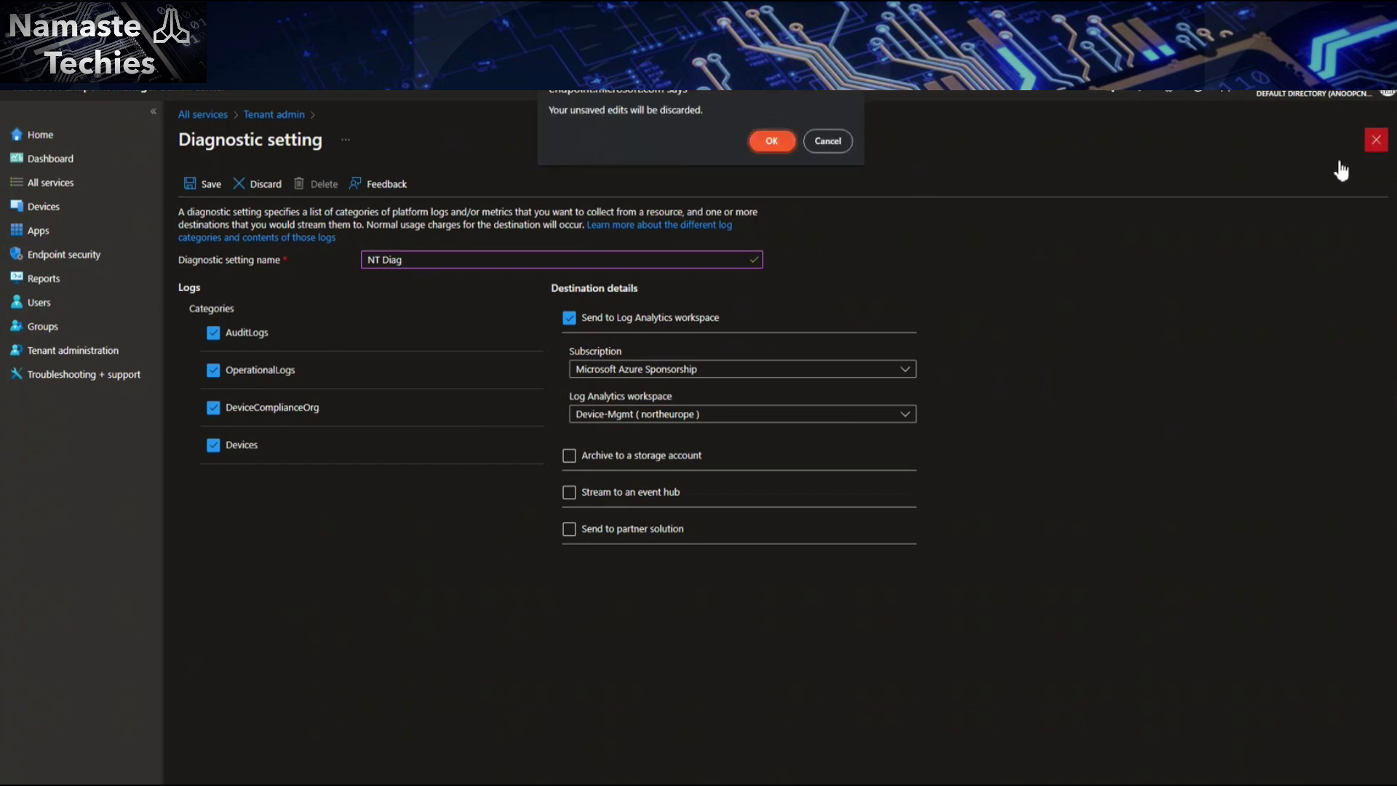
pyautogui.click(766, 139)
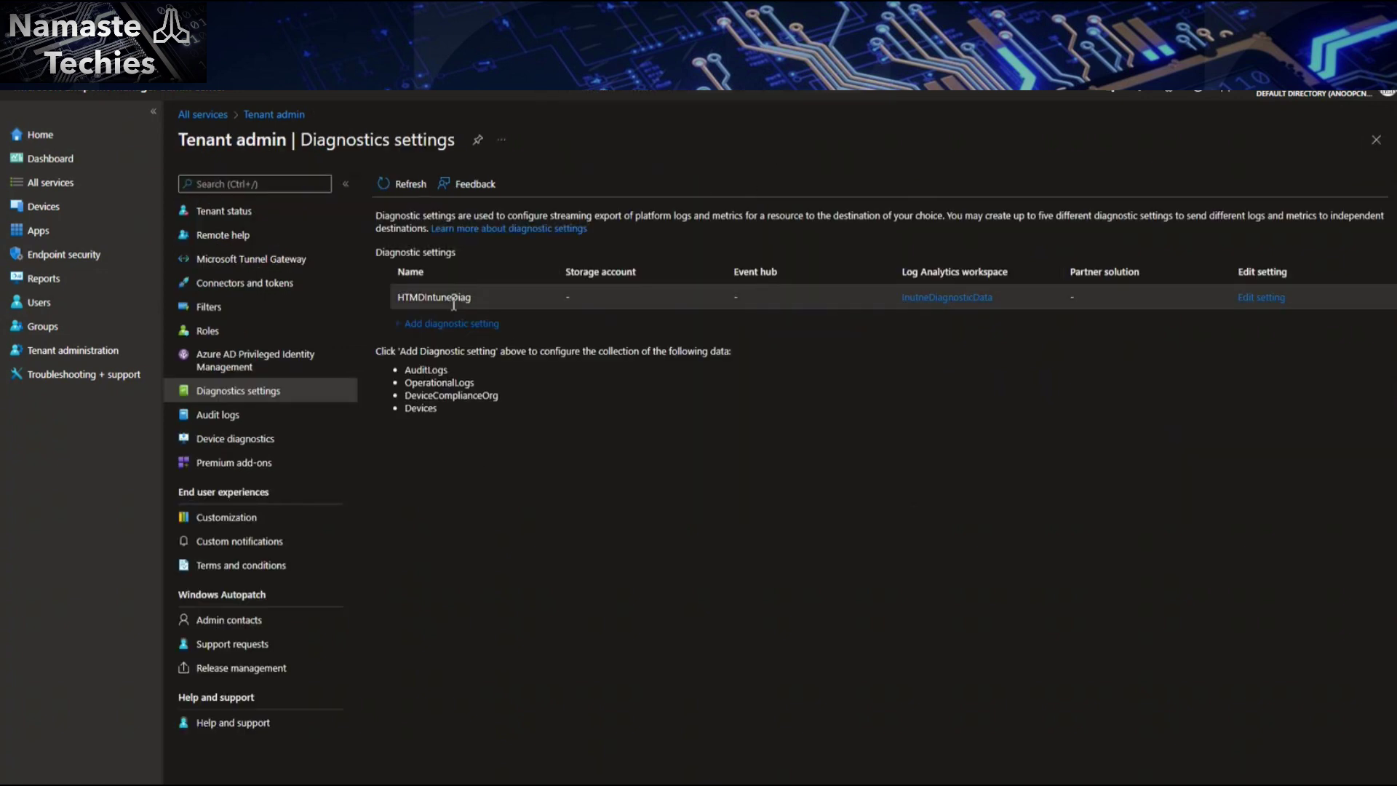
# Review the log categories and destination of the existing HTMDIntuneDiag diagnostic setting, then return to the settings list.
pyautogui.click(1265, 298)
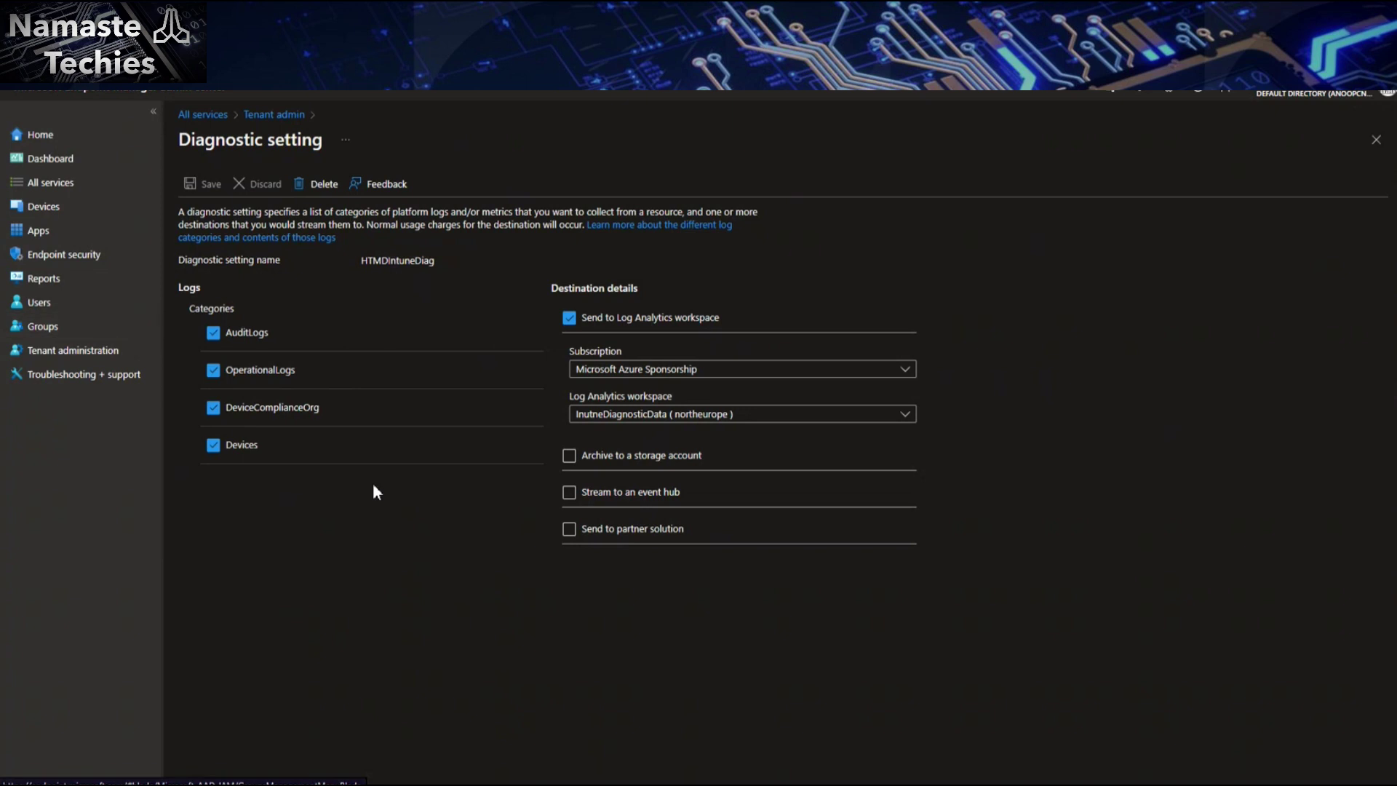
pyautogui.click(1376, 140)
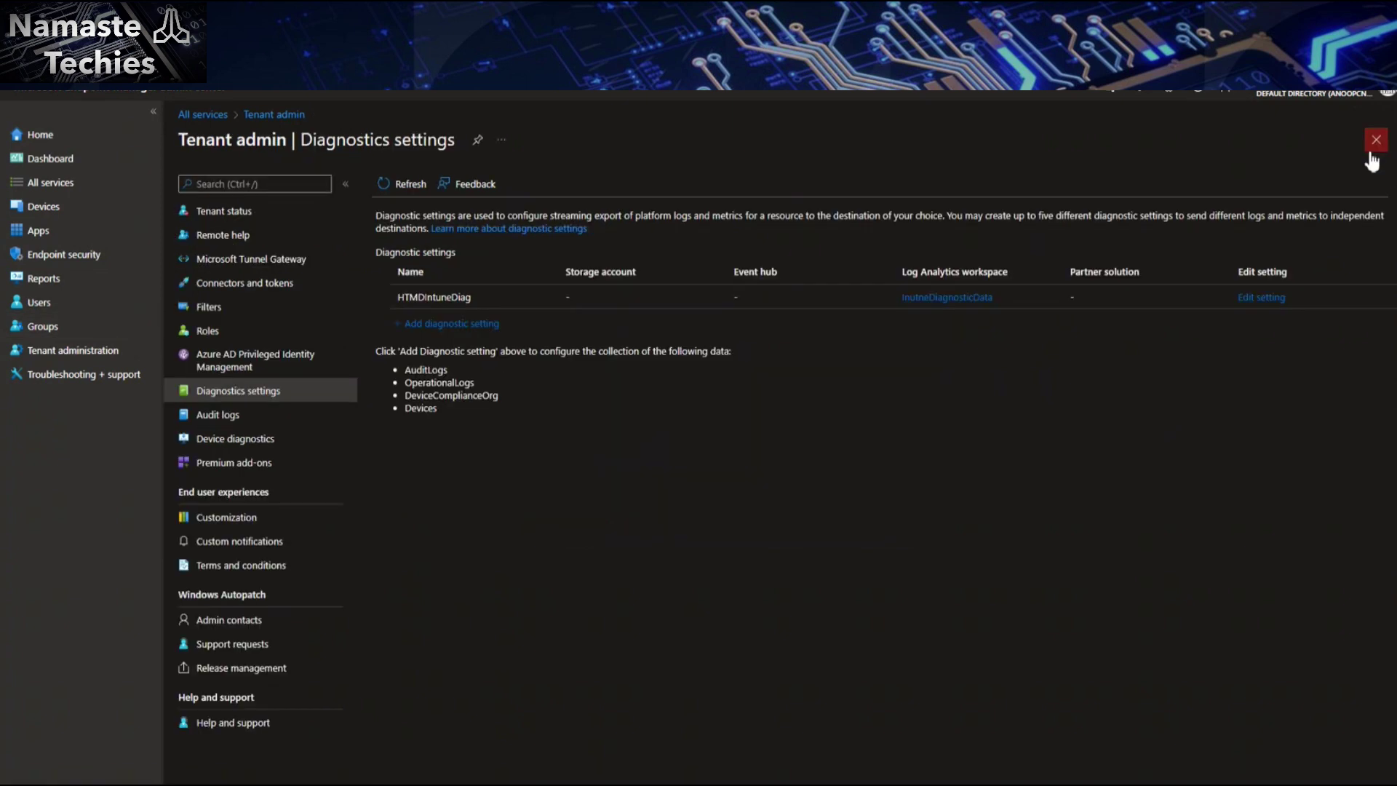
# Open the InutneDiagnosticData workspace's Logs query editor and dismiss the welcome page and the example queries.
pyautogui.click(962, 300)
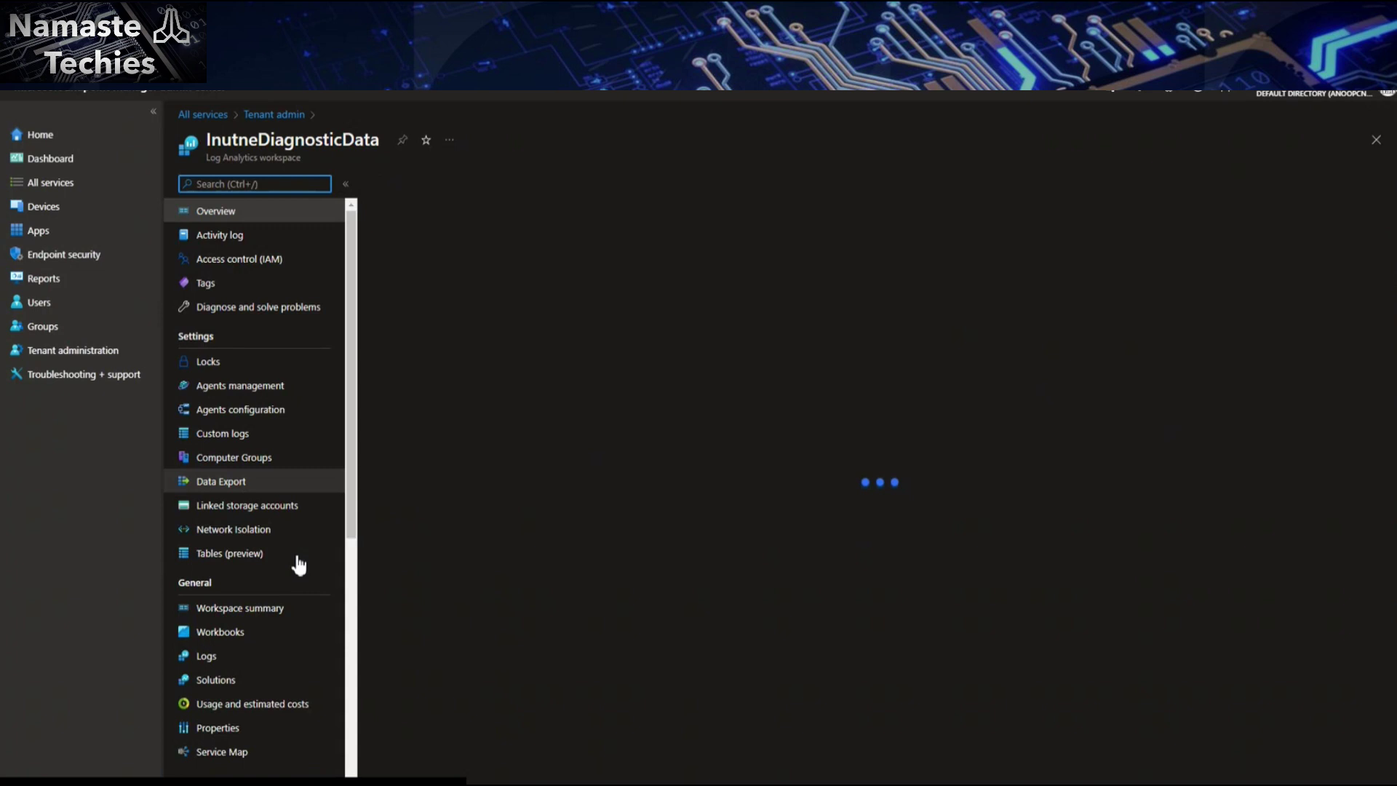
pyautogui.scroll(-6, 338, 378)
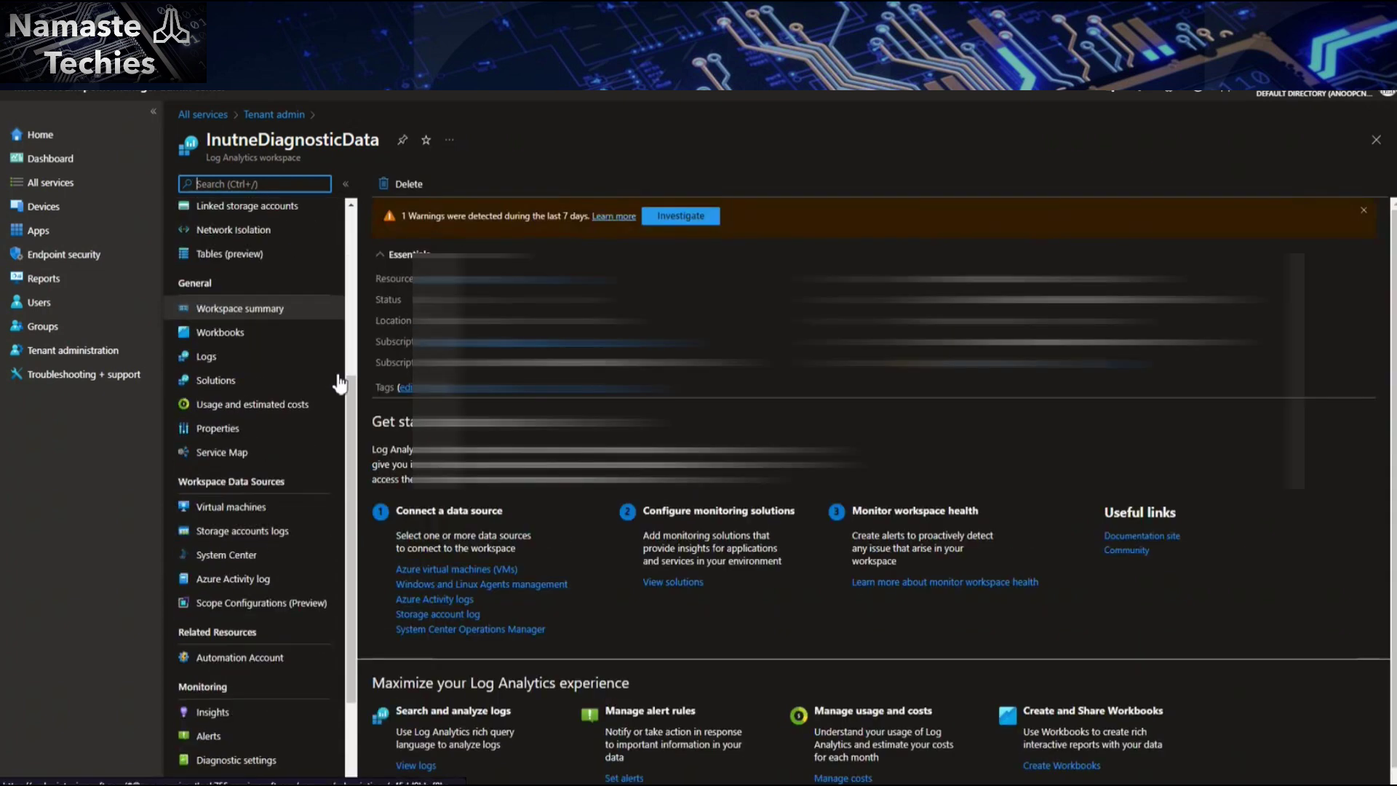
pyautogui.scroll(6, 345, 397)
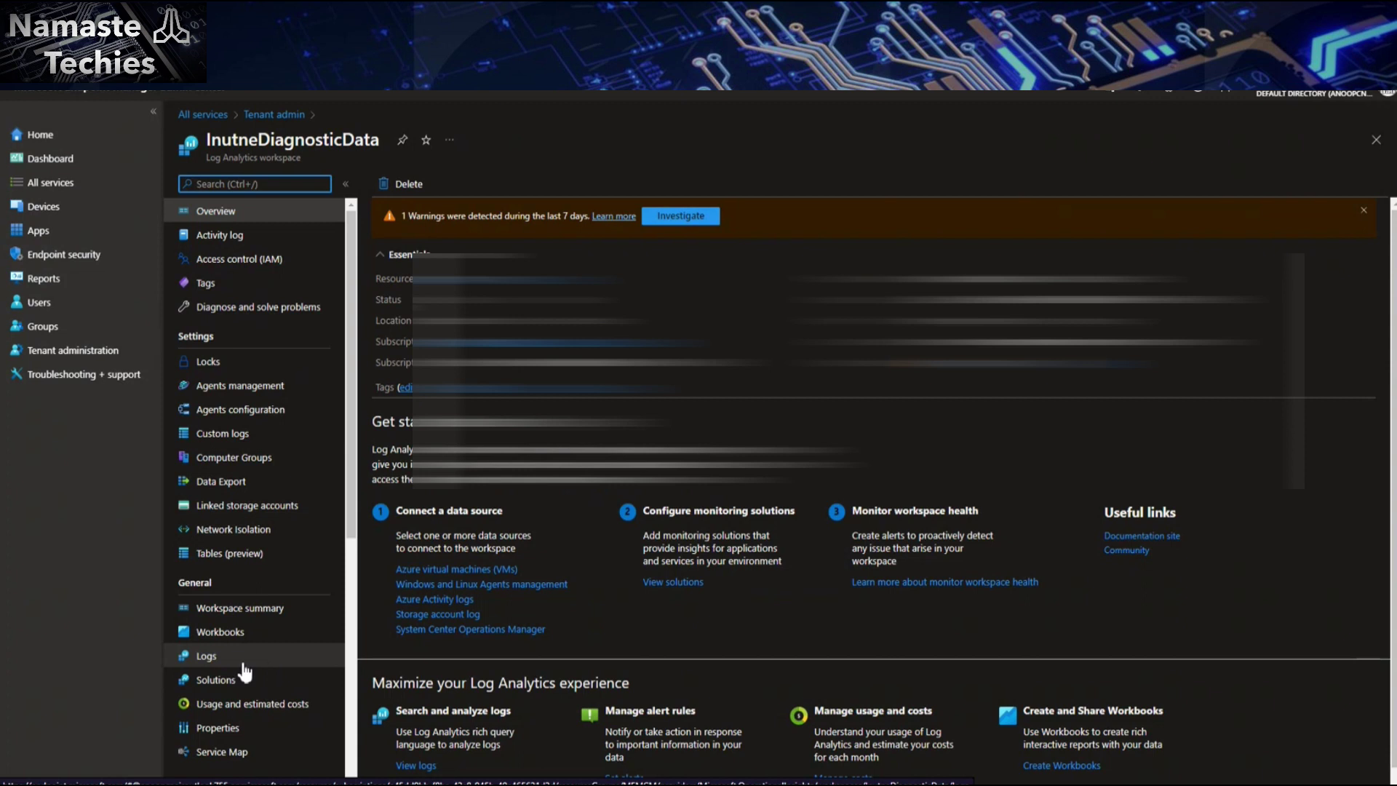
pyautogui.click(210, 663)
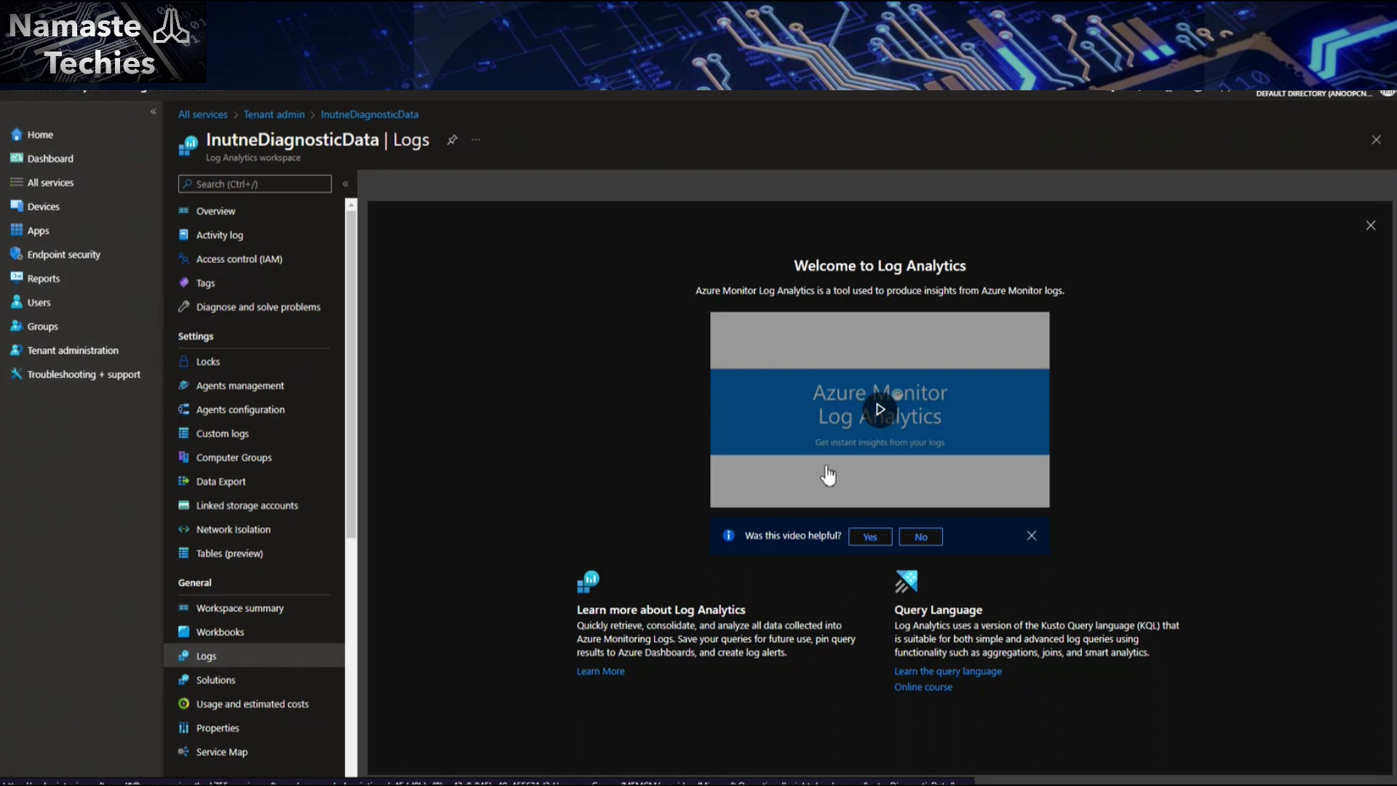
pyautogui.click(1371, 226)
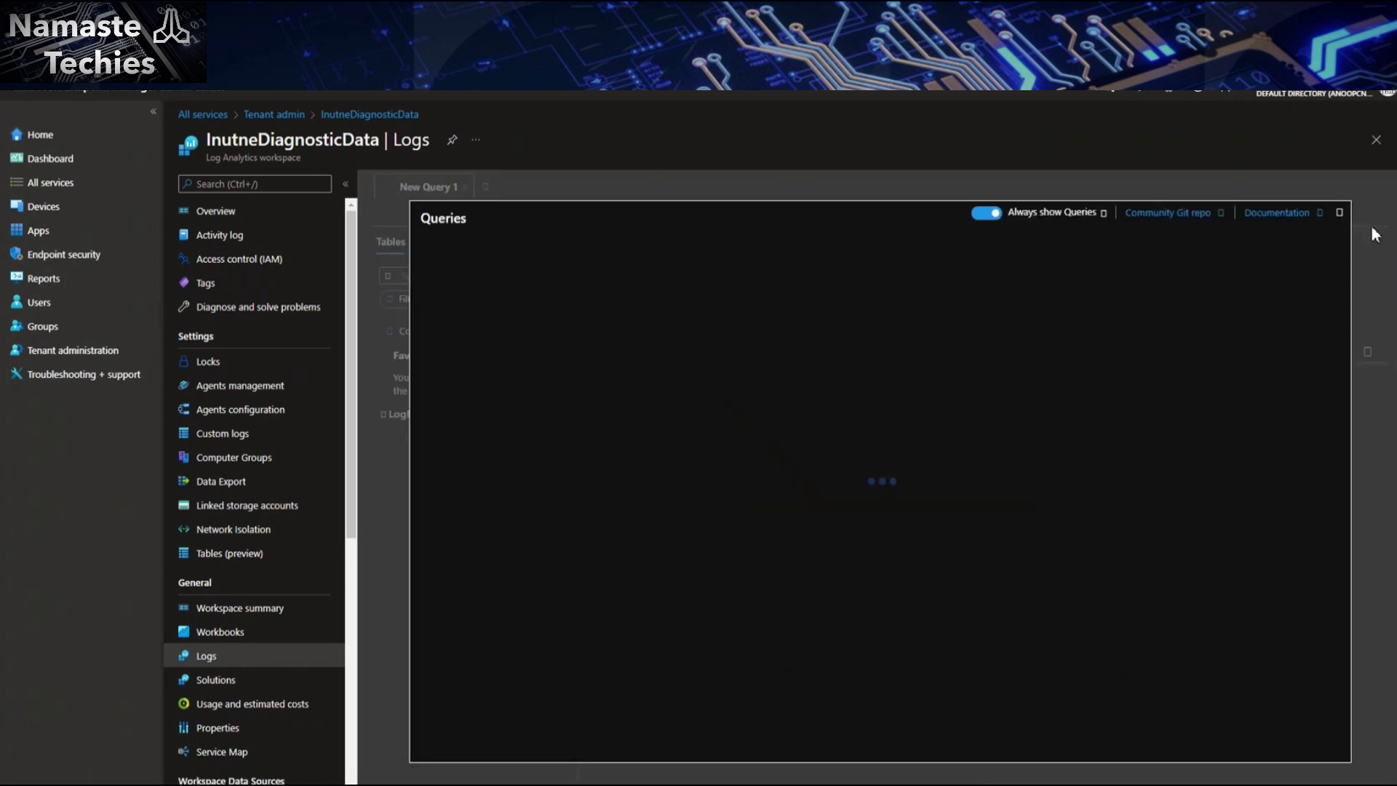
pyautogui.moveTo(790, 512)
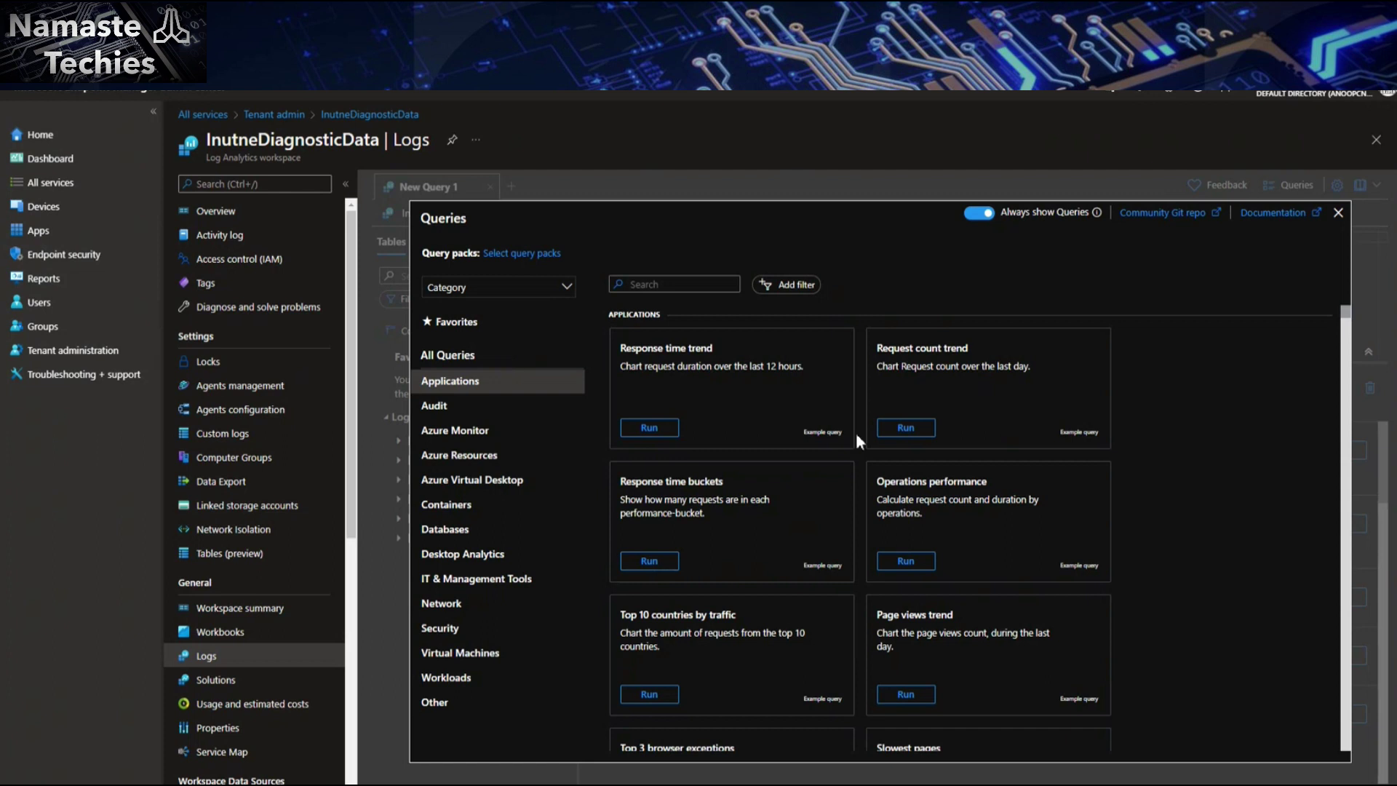
pyautogui.click(1338, 214)
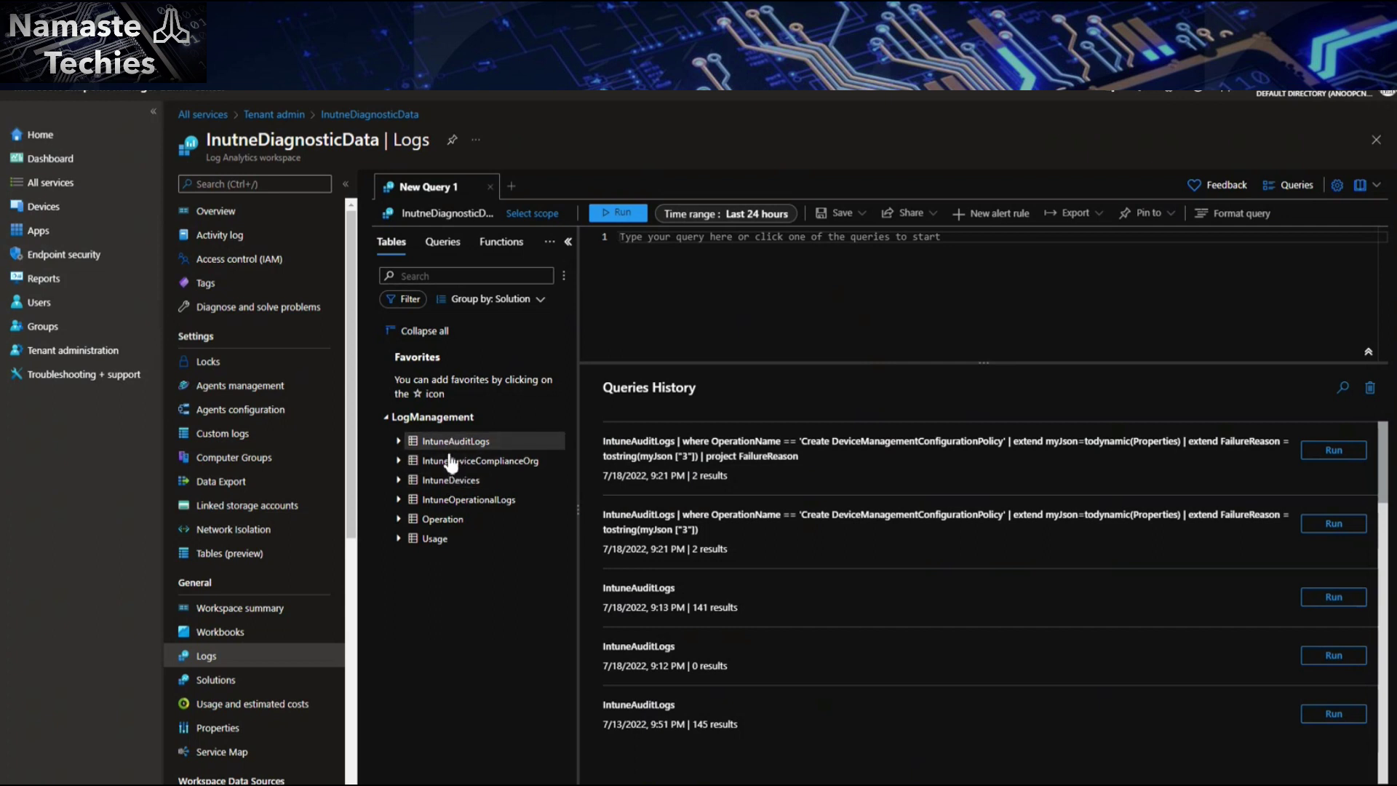
# Examine the details of the Intune log tables available under LogManagement.
pyautogui.moveTo(449, 451)
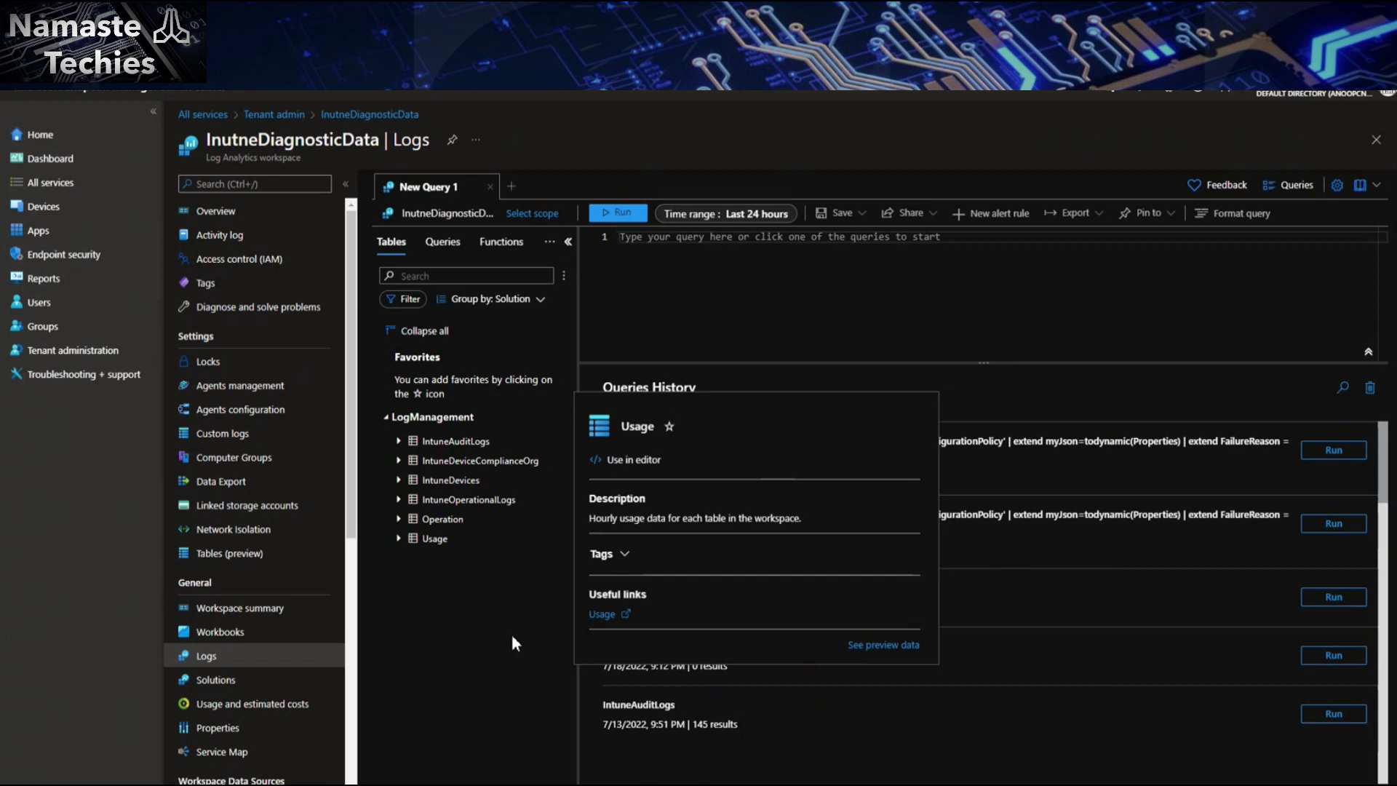
pyautogui.click(501, 675)
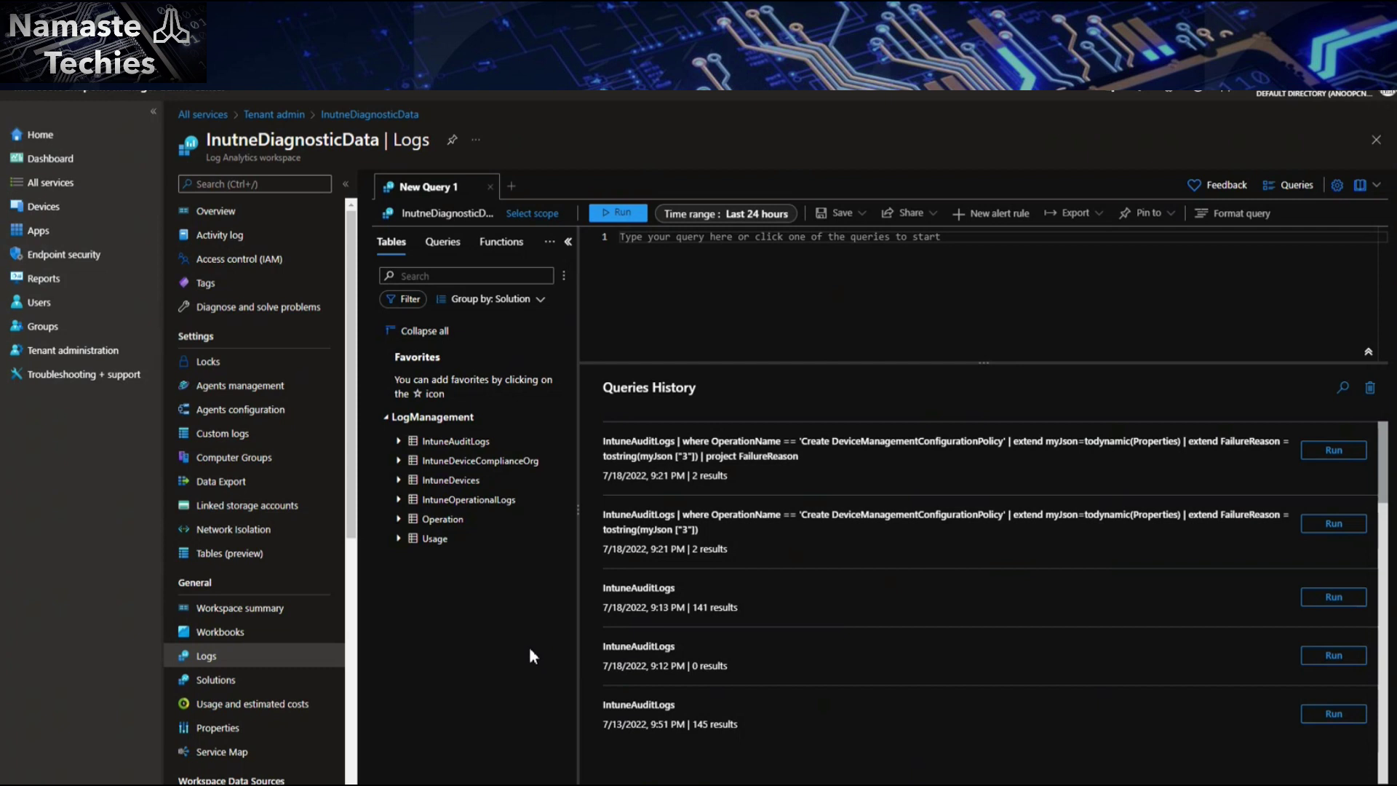
pyautogui.moveTo(477, 450)
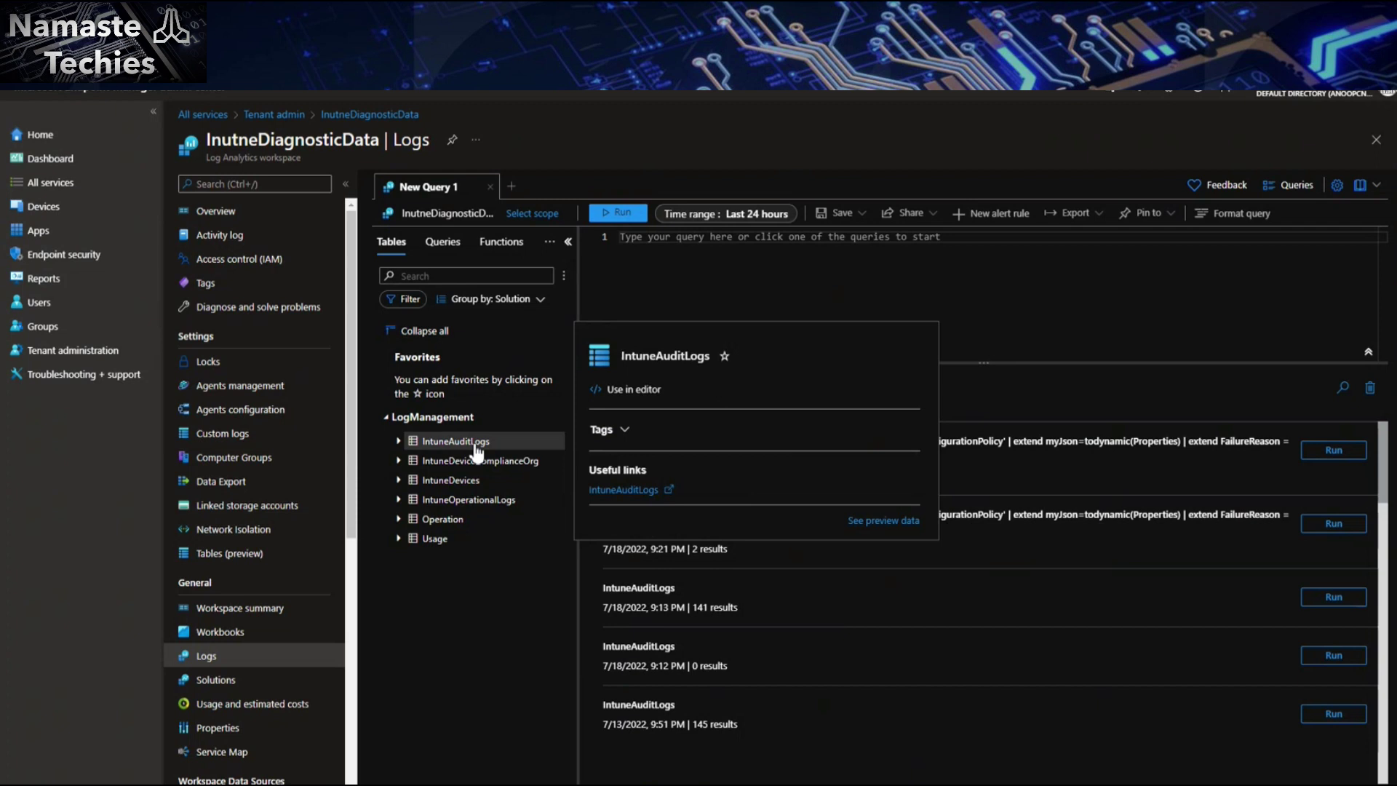
pyautogui.click(635, 246)
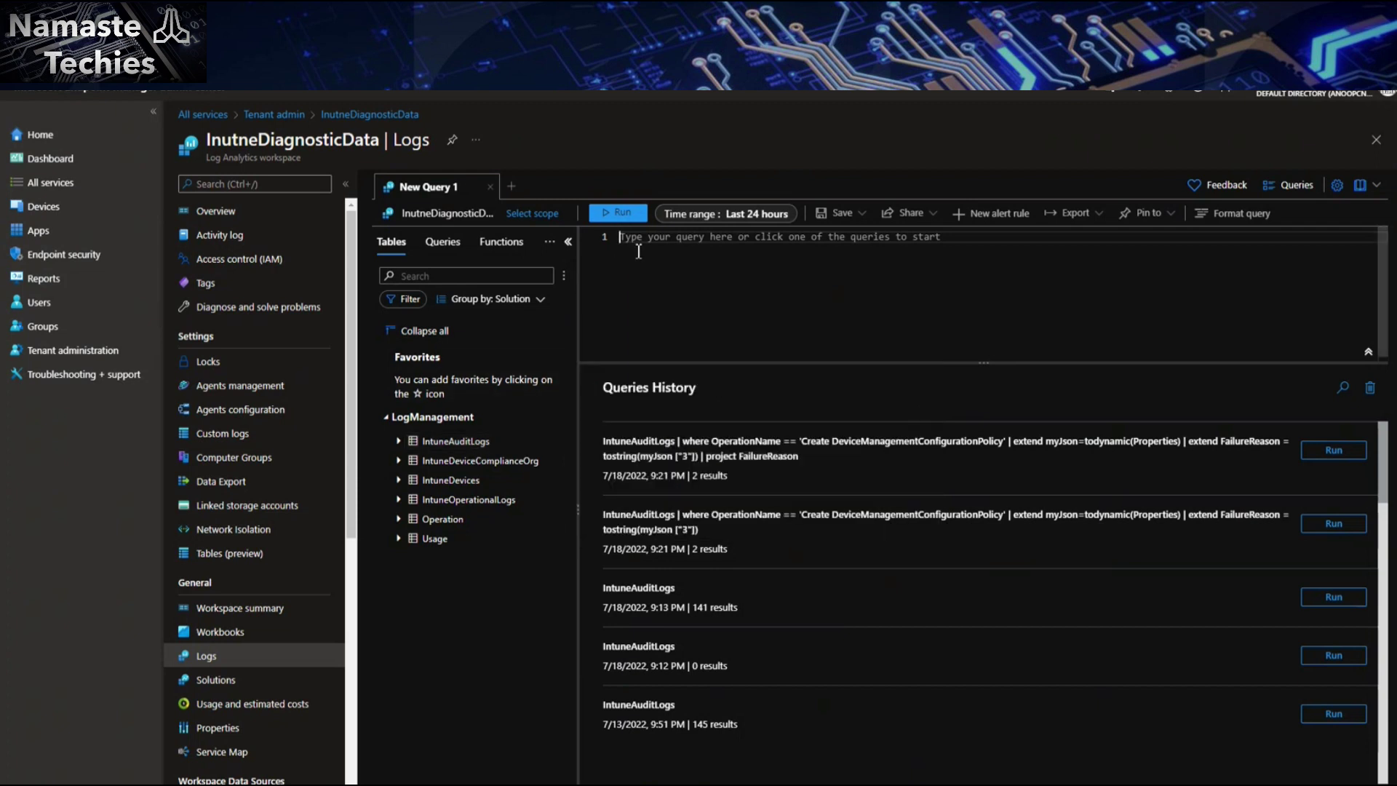
pyautogui.write('Select ')
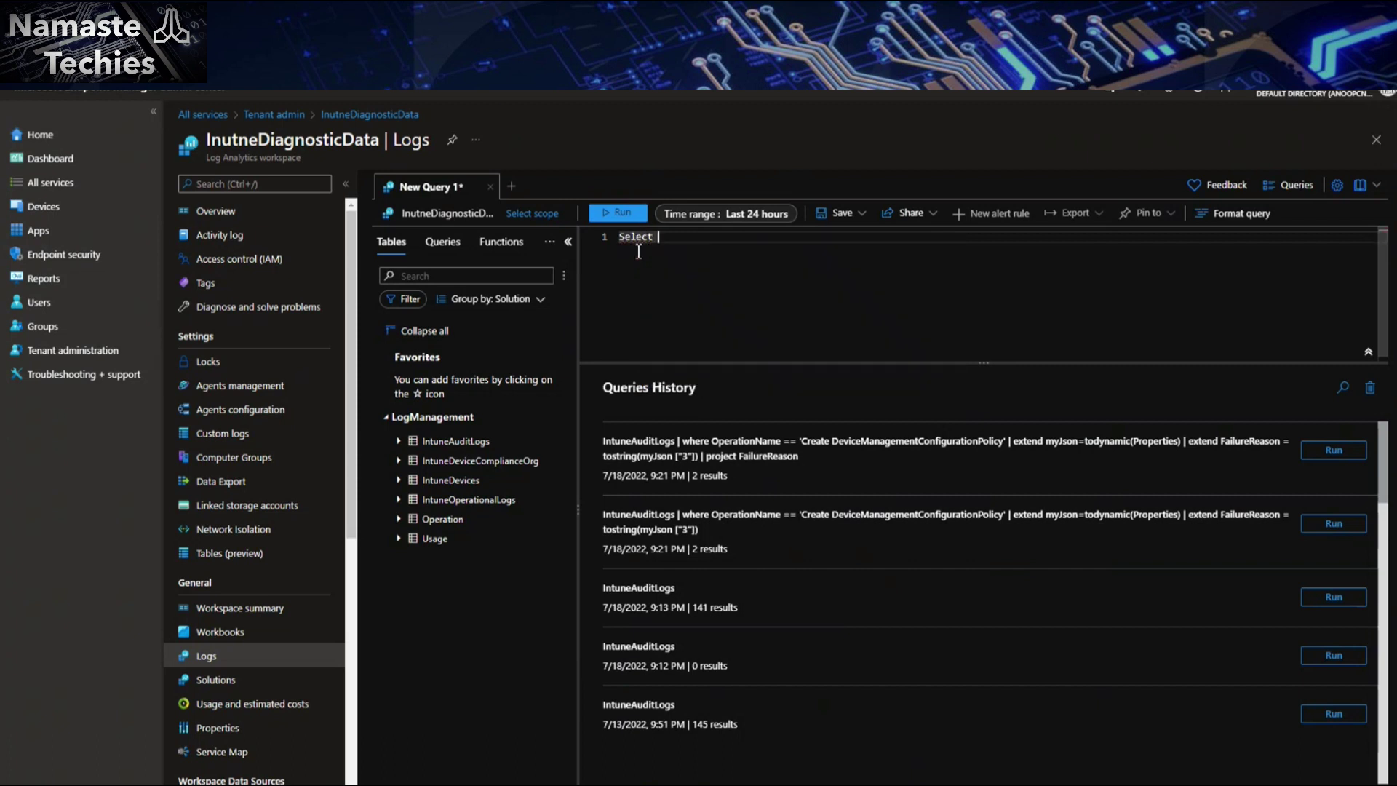
pyautogui.write('* from V_Syste')
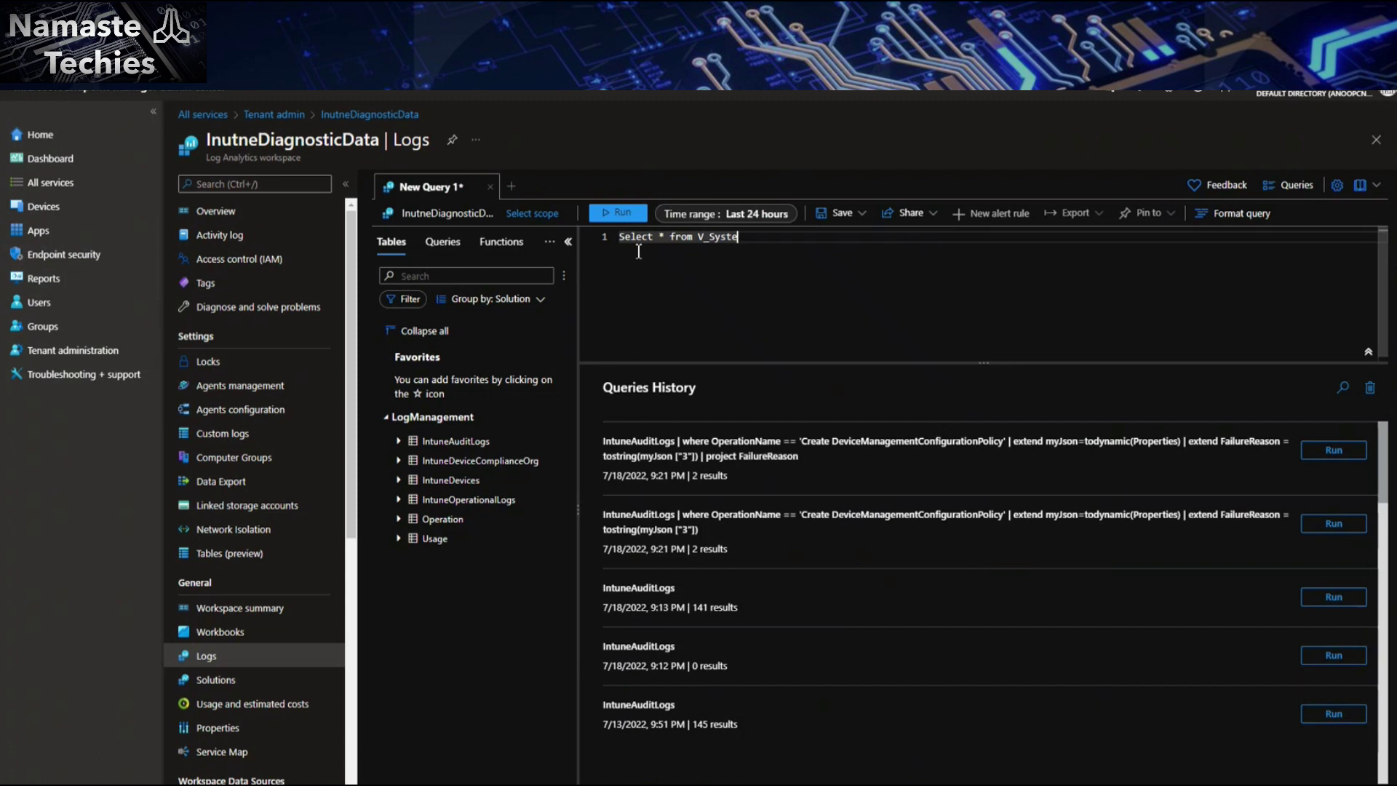
pyautogui.press('BackSpace')
pyautogui.press('BackSpace')
pyautogui.press('BackSpace')
pyautogui.press('BackSpace')
pyautogui.press('BackSpace')
pyautogui.press('BackSpace')
pyautogui.press('BackSpace')
pyautogui.press('BackSpace')
pyautogui.press('BackSpace')
pyautogui.press('BackSpace')
pyautogui.press('BackSpace')
pyautogui.press('BackSpace')
pyautogui.press('BackSpace')
pyautogui.press('BackSpace')
pyautogui.press('BackSpace')
pyautogui.press('BackSpace')
pyautogui.press('BackSpace')
pyautogui.press('BackSpace')
pyautogui.press('BackSpace')
pyautogui.press('BackSpace')
pyautogui.press('BackSpace')
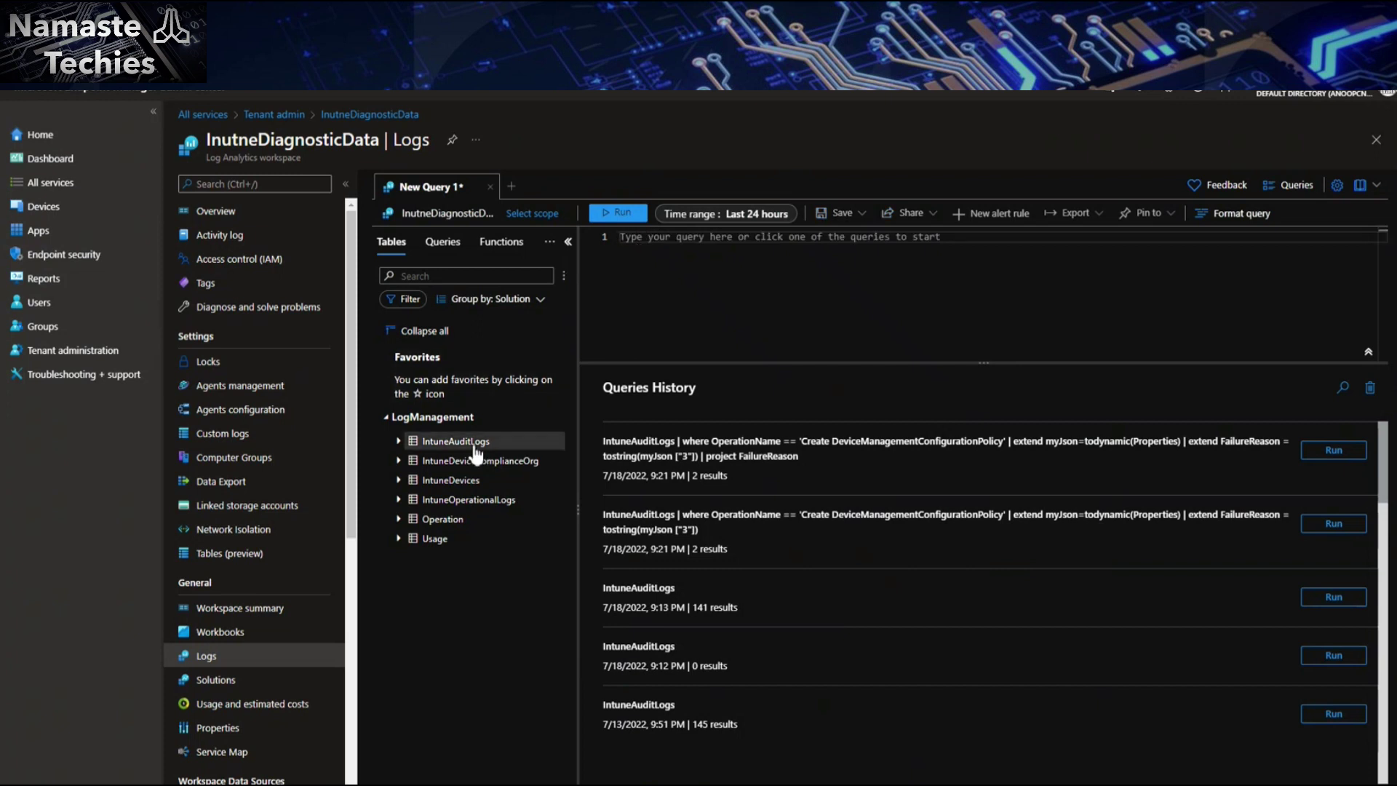
# Start a query on the IntuneAuditLogs table, add a "| where" clause on the second line, and expand the table's columns.
pyautogui.moveTo(474, 453)
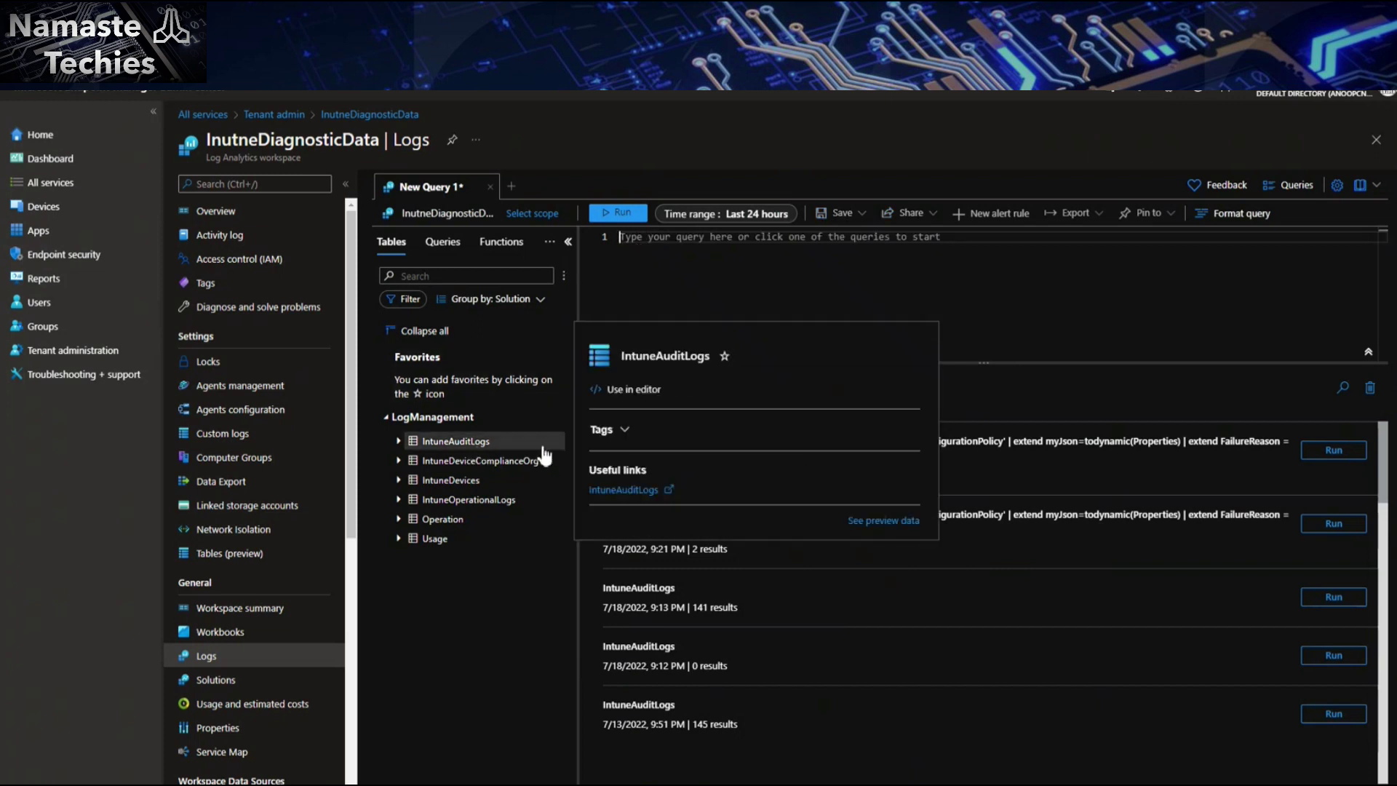
pyautogui.click(640, 393)
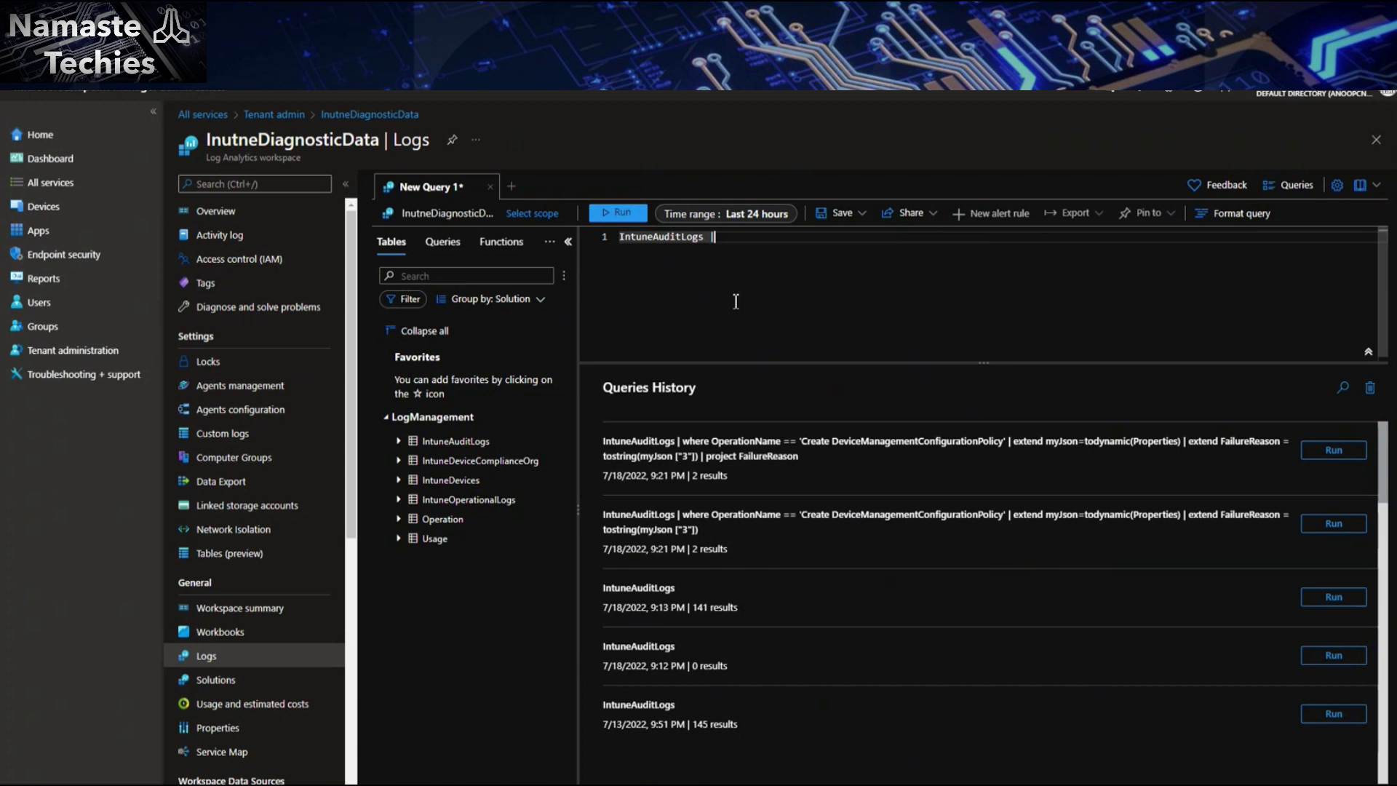
pyautogui.press('Return')
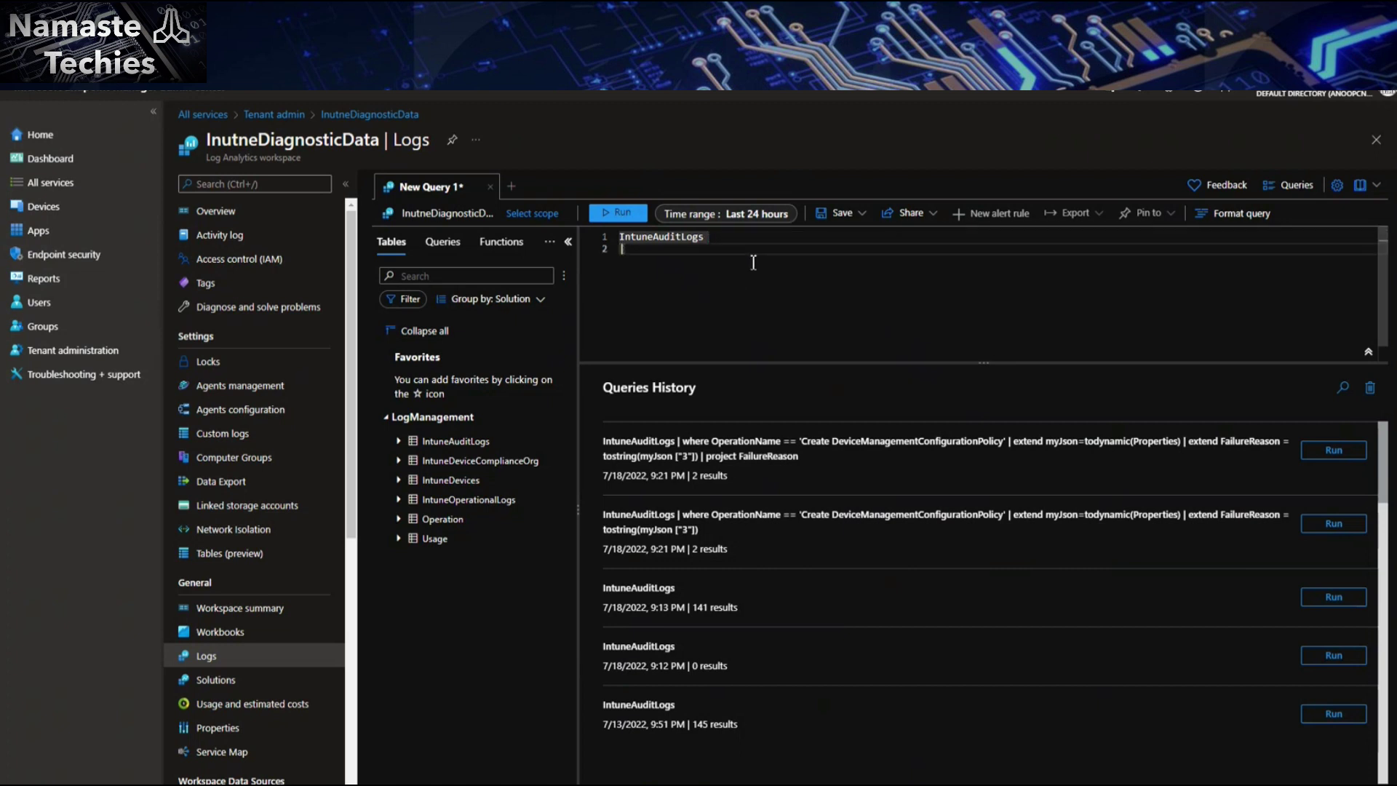
pyautogui.write('| where')
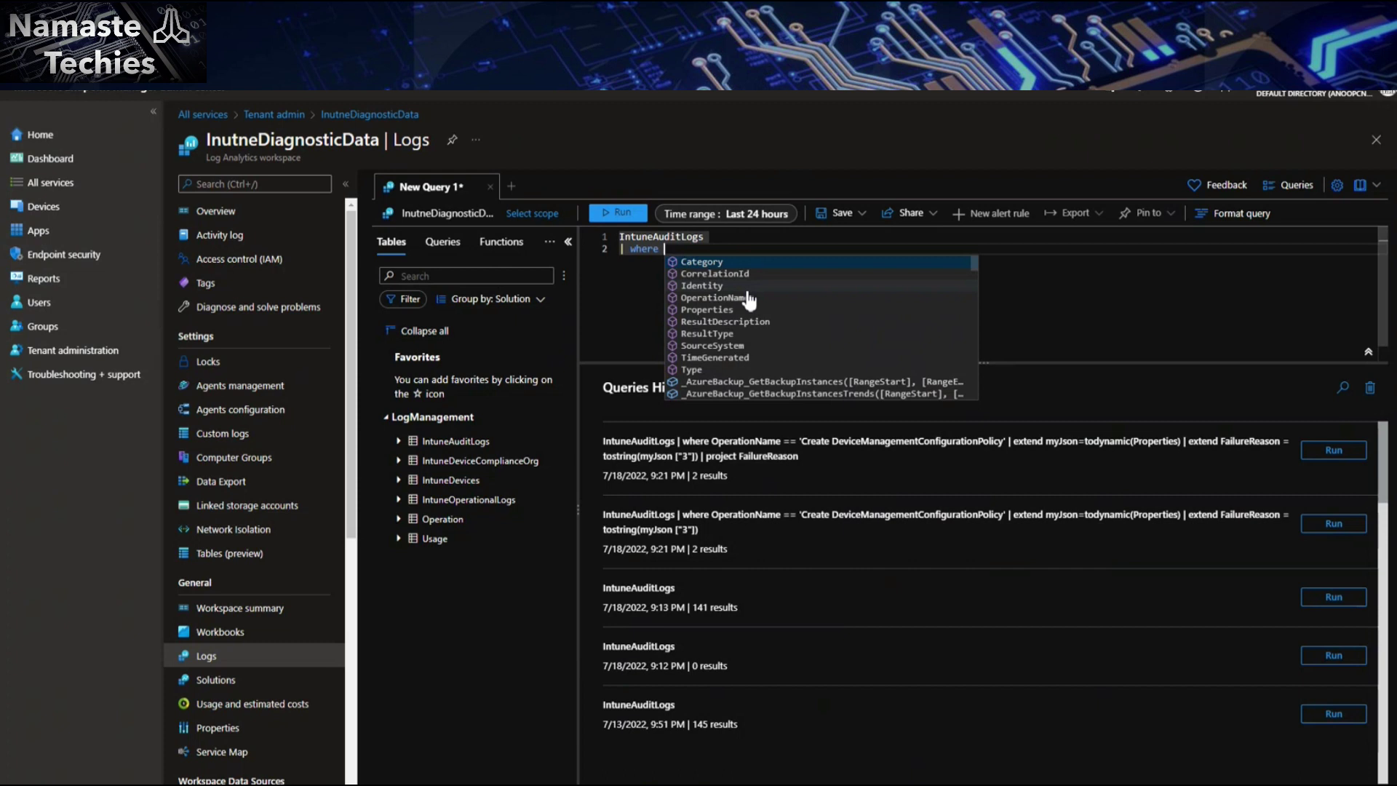
pyautogui.click(402, 447)
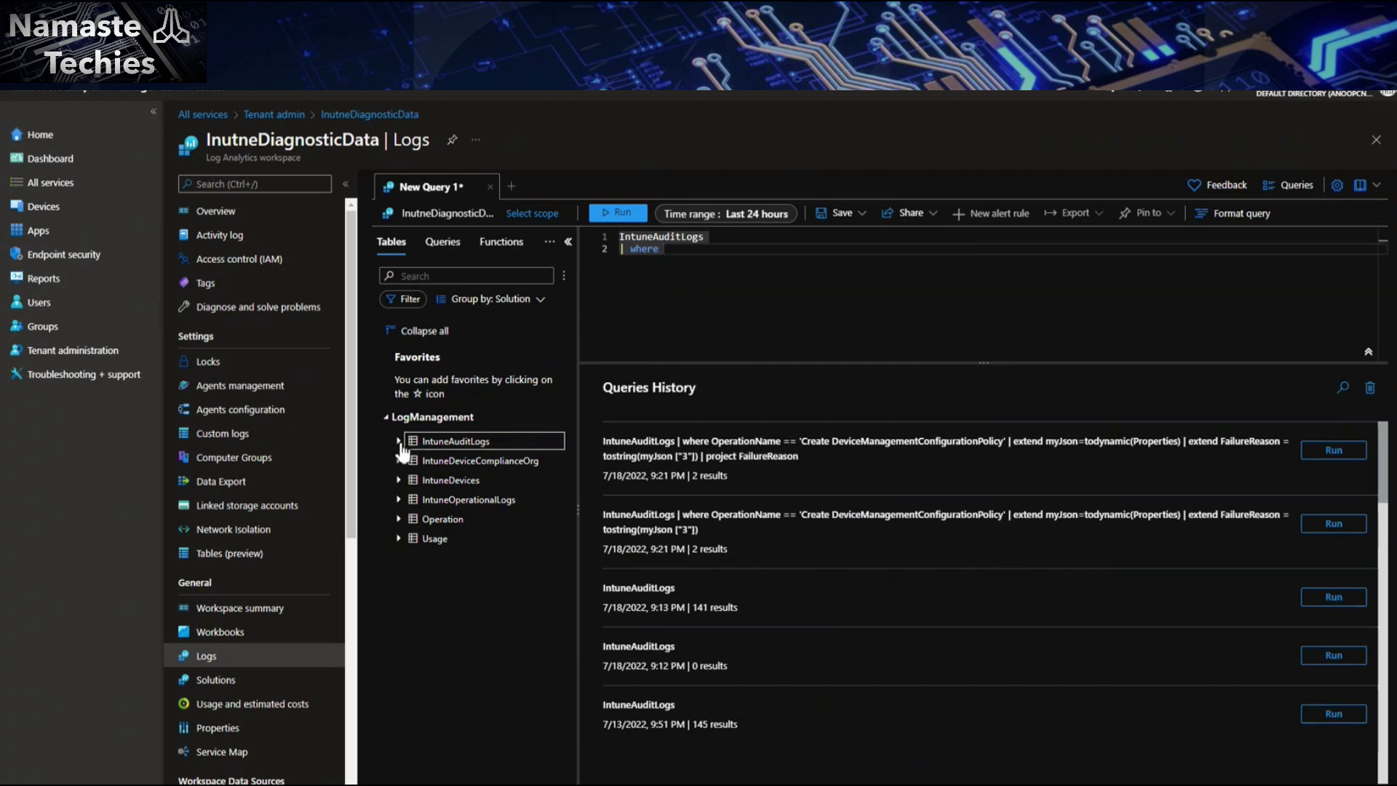
pyautogui.click(401, 444)
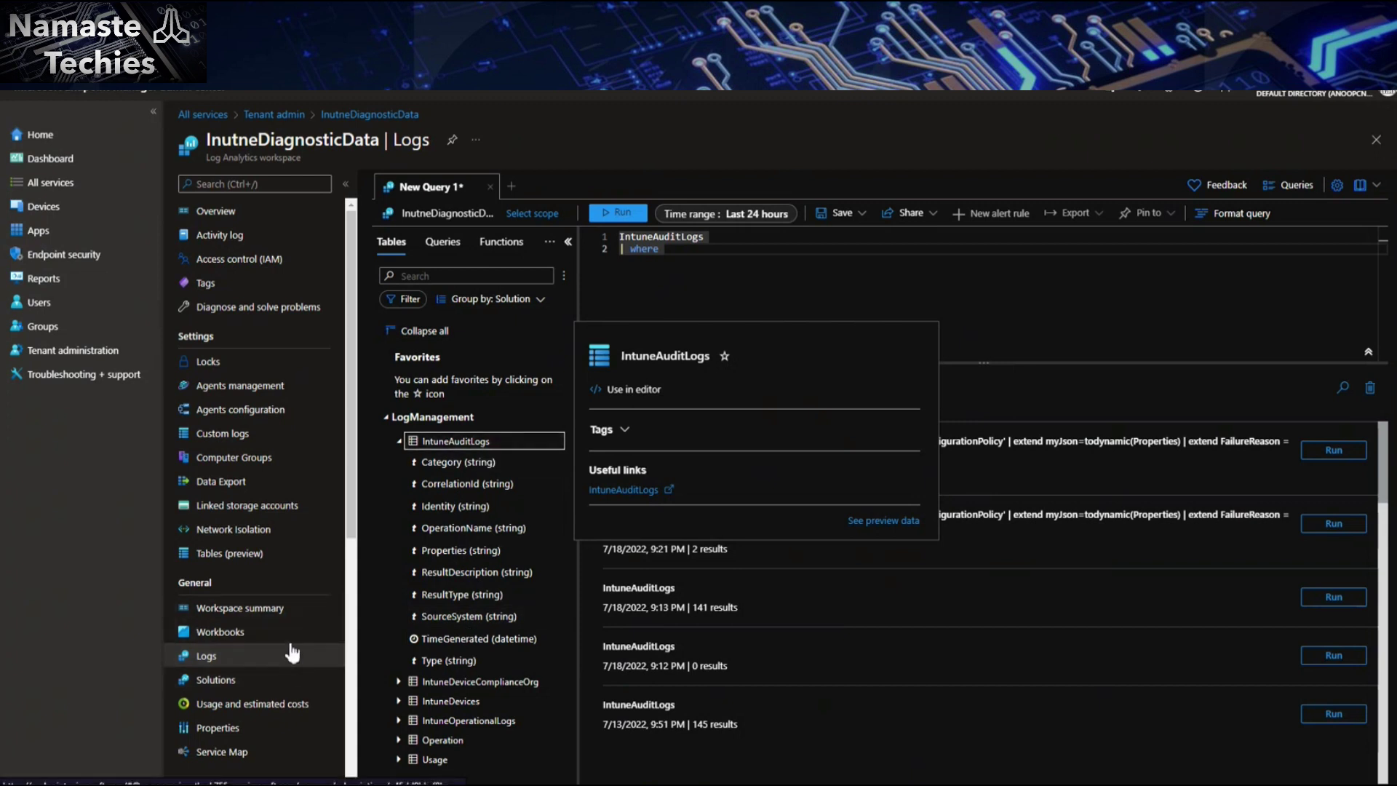
# Open the workspace's Tables (preview) page in a separate browser tab while keeping the unsaved query edits.
pyautogui.scroll(-2, 278, 568)
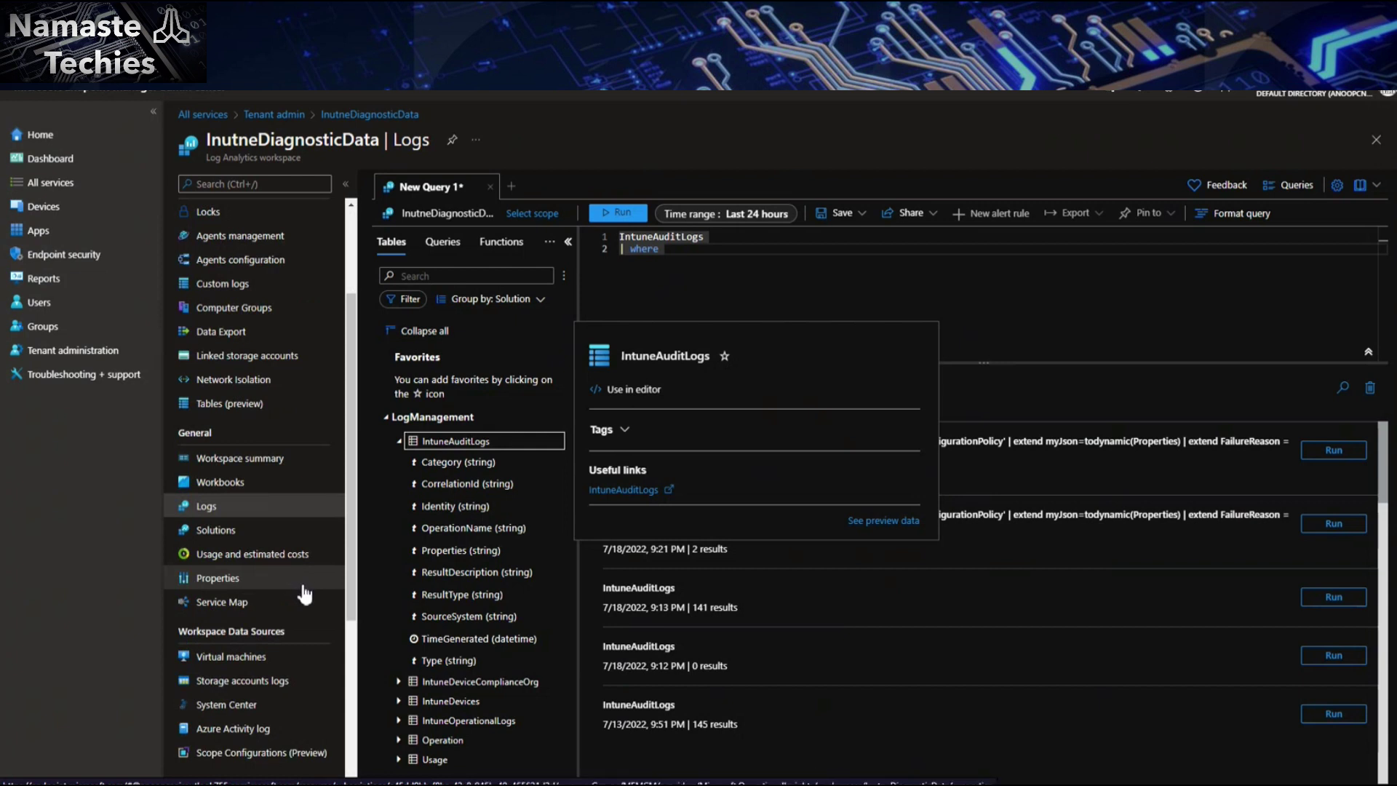
pyautogui.scroll(2, 303, 593)
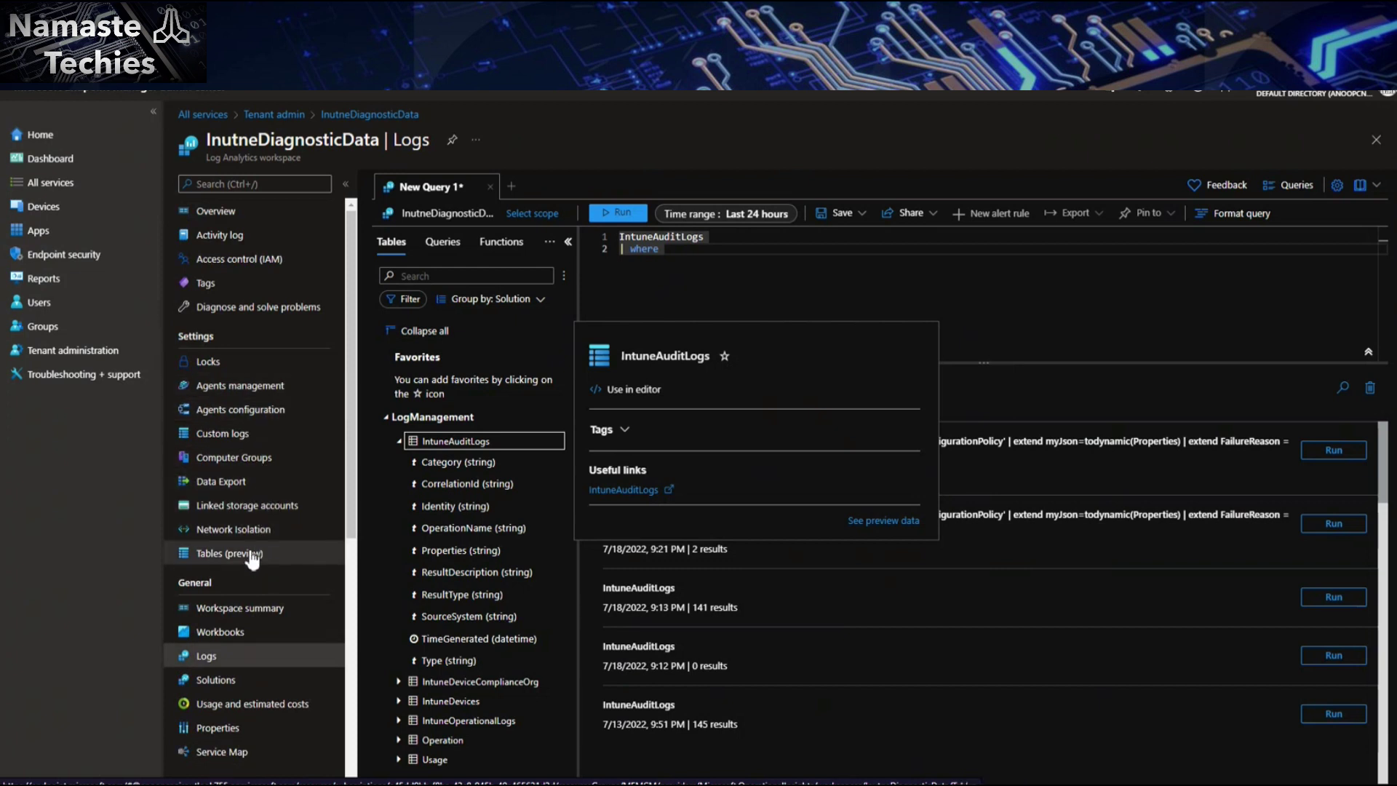
pyautogui.click(251, 553)
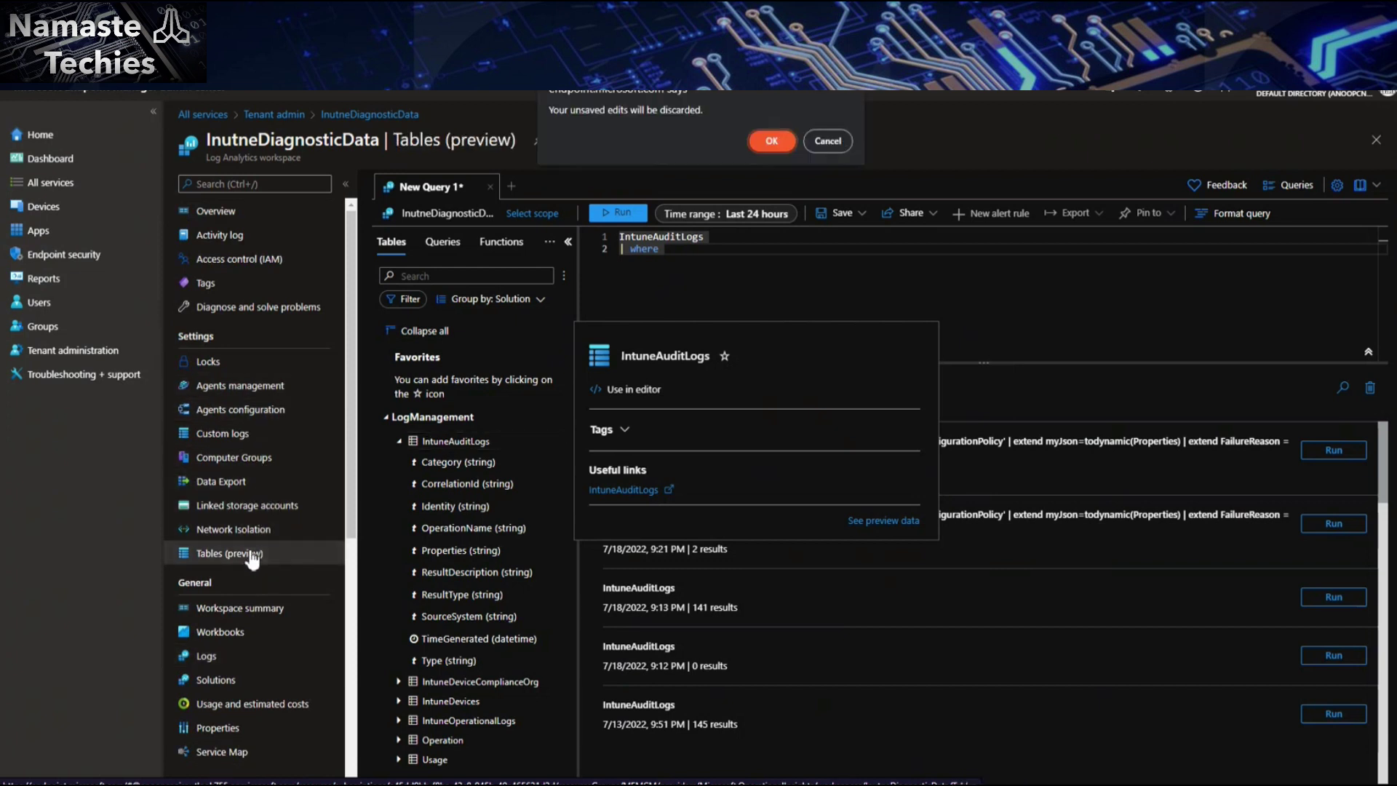
pyautogui.click(825, 143)
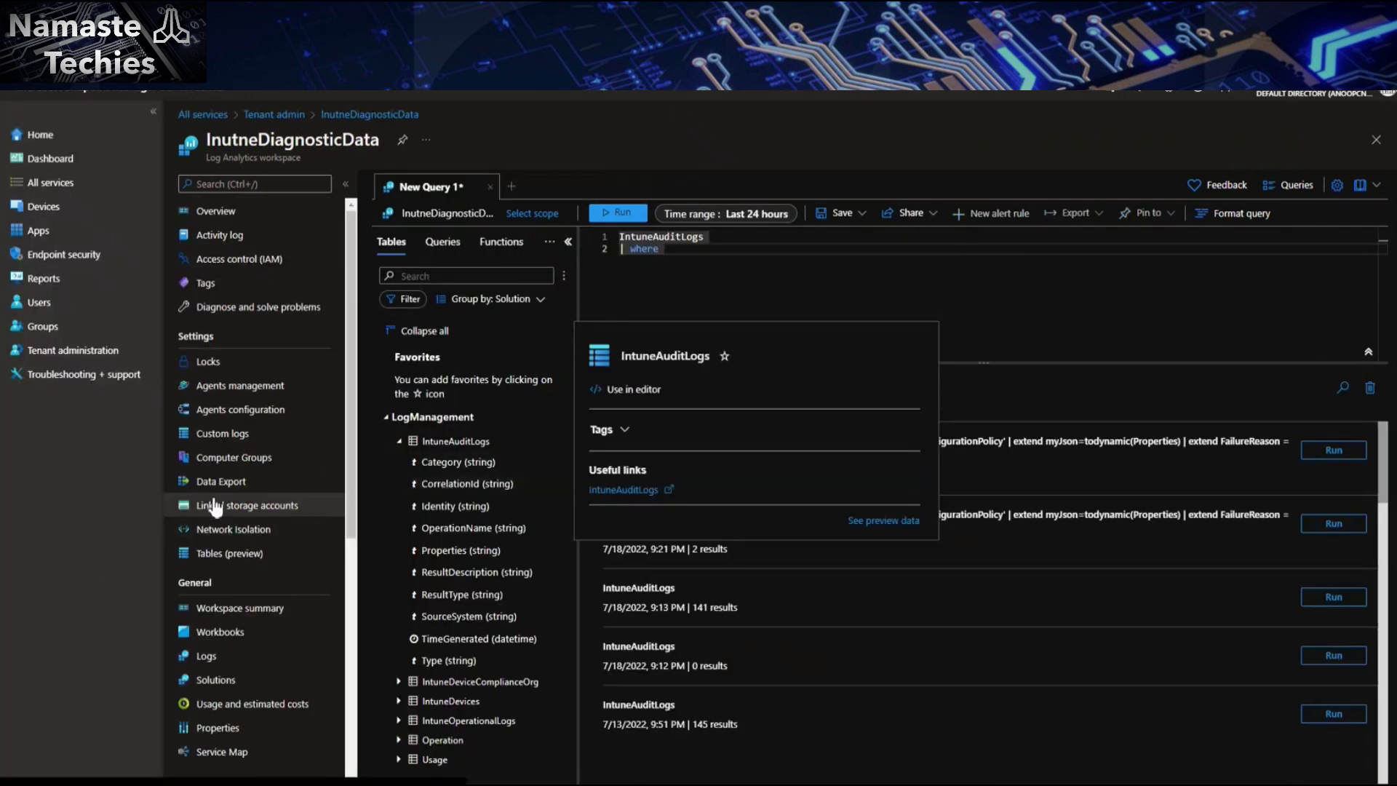
pyautogui.rightClick(243, 557)
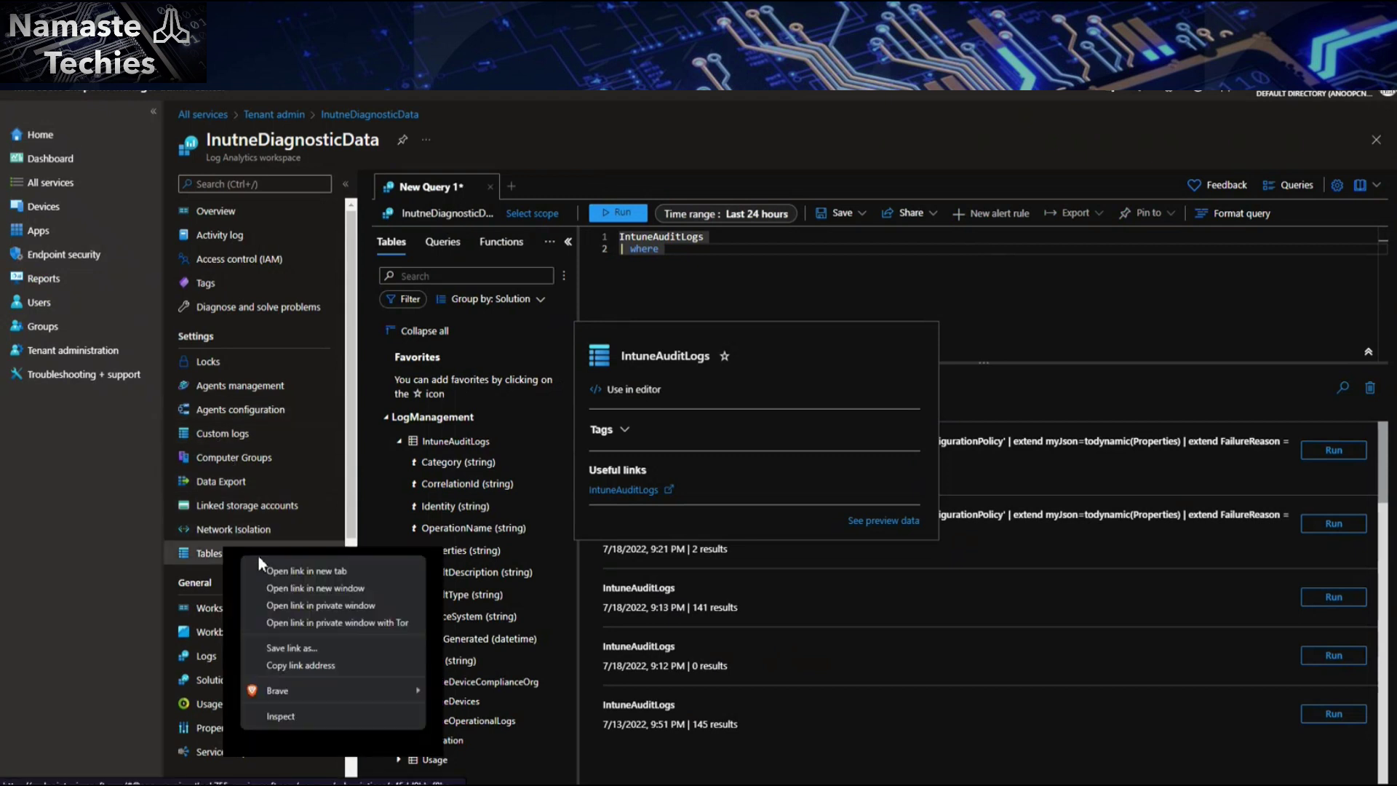
pyautogui.click(296, 565)
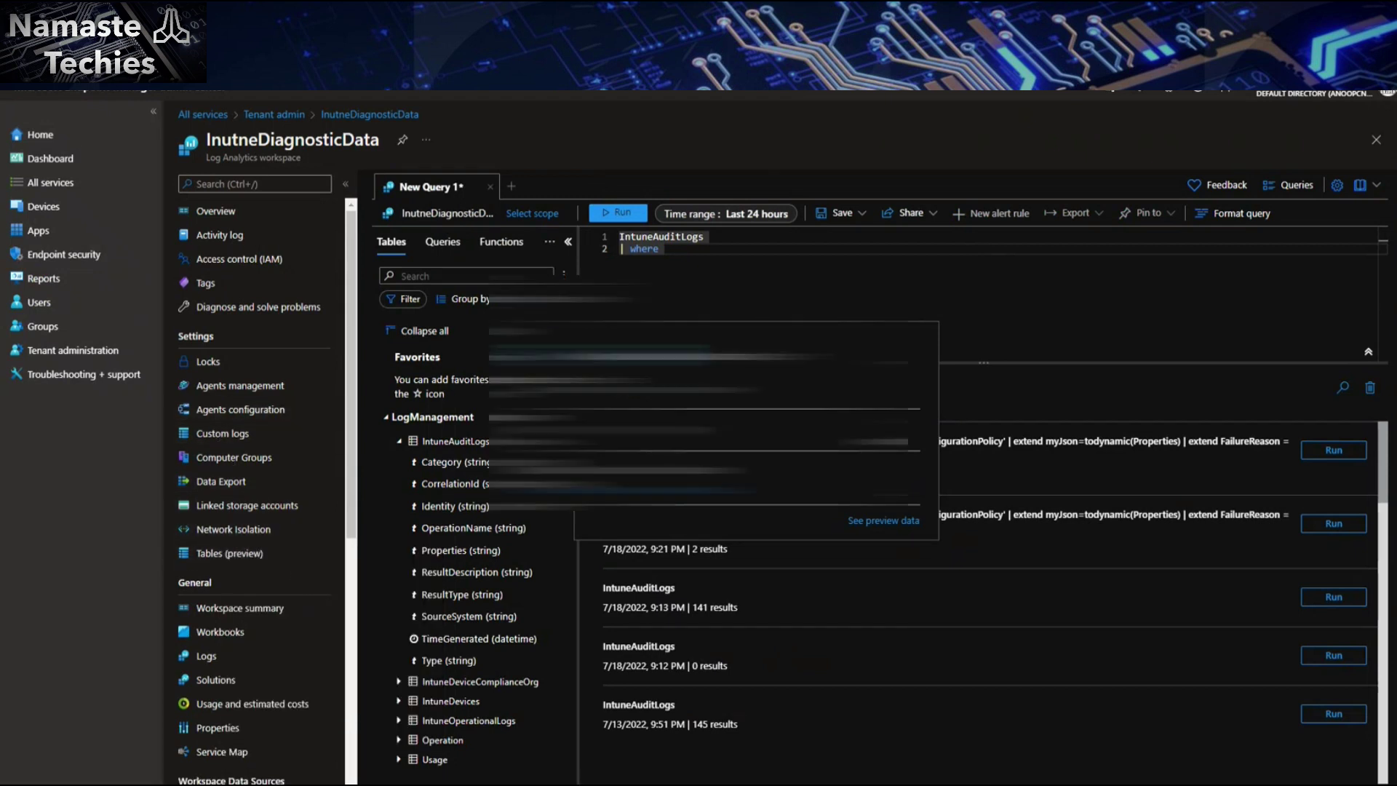
pyautogui.hotkey('ctrl', 'Tab')
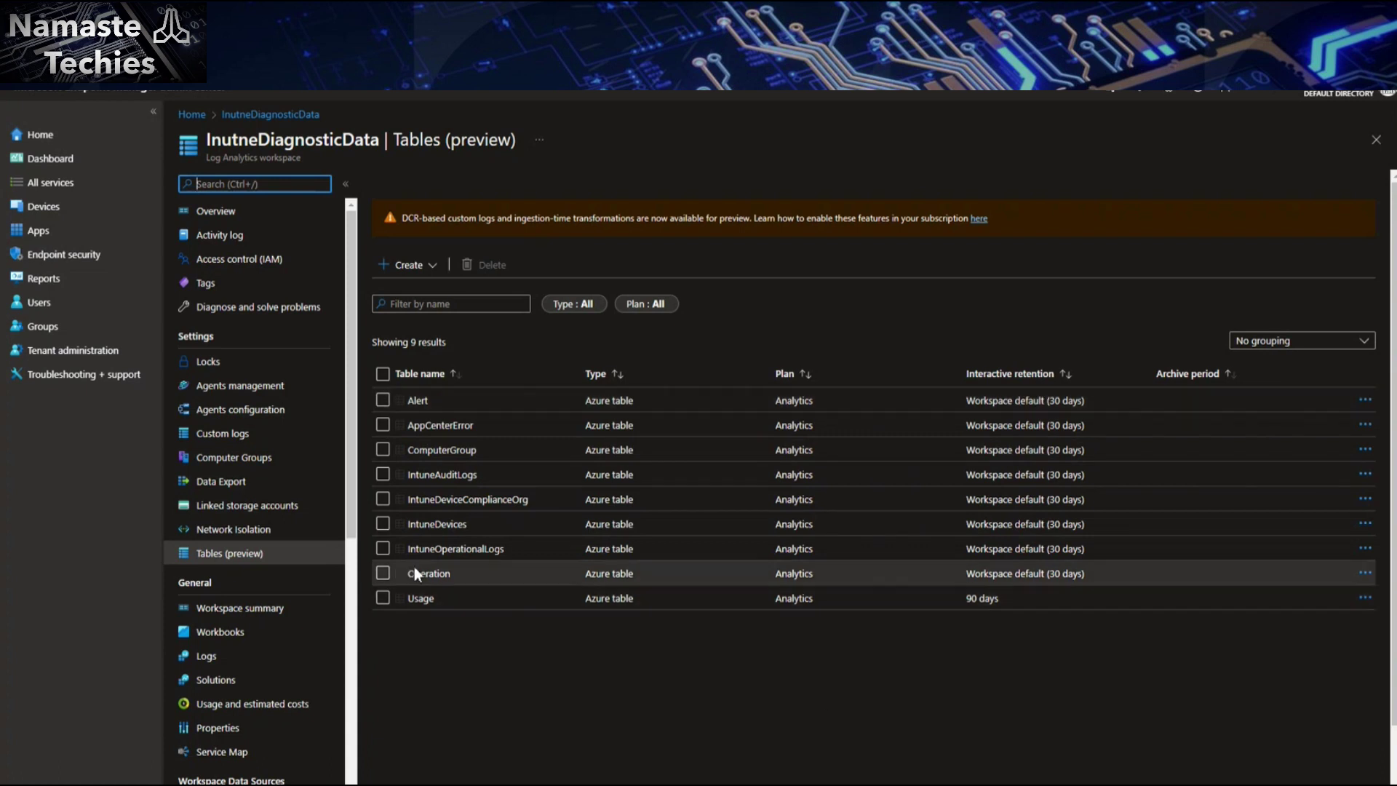
# Review the data retention settings of the IntuneDevices table, then cancel without changing them.
pyautogui.click(381, 520)
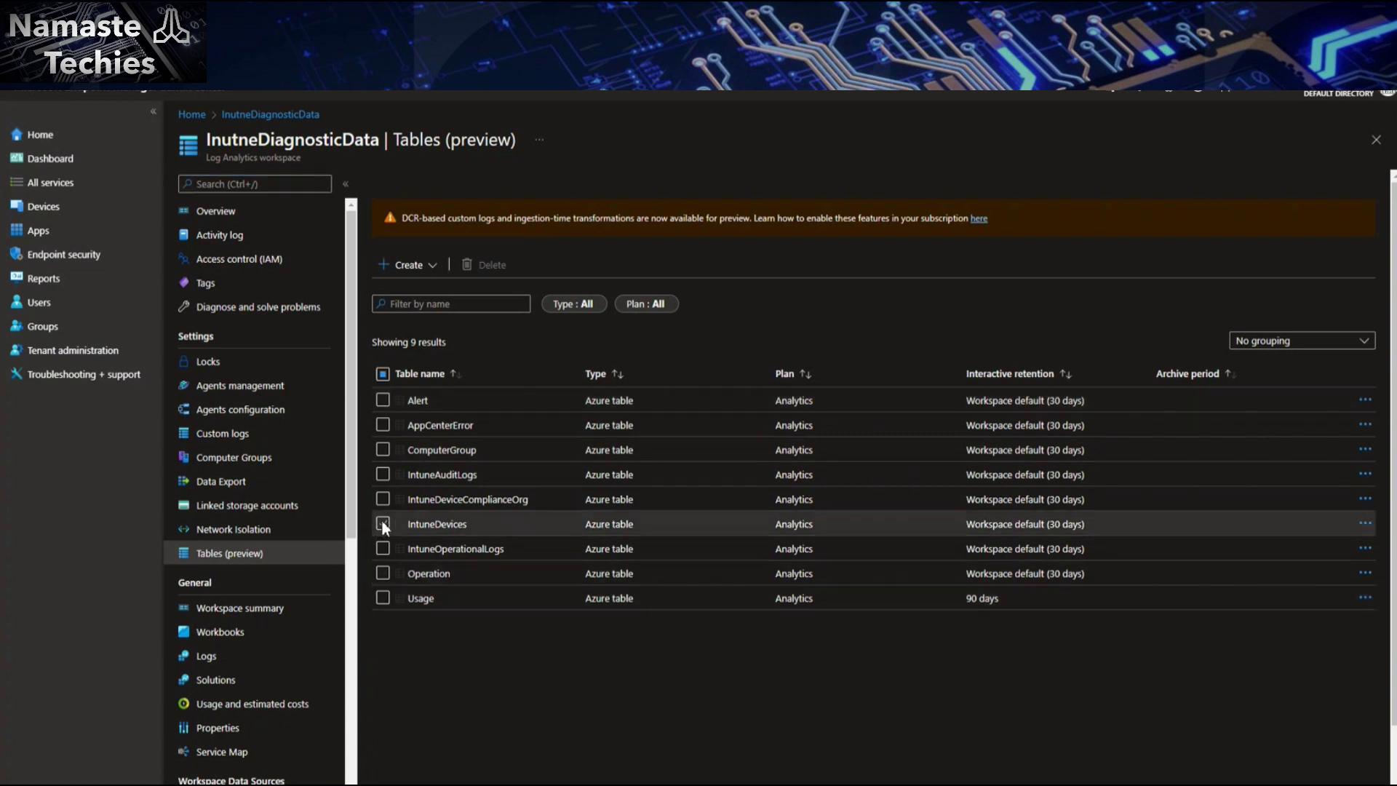
pyautogui.click(1366, 523)
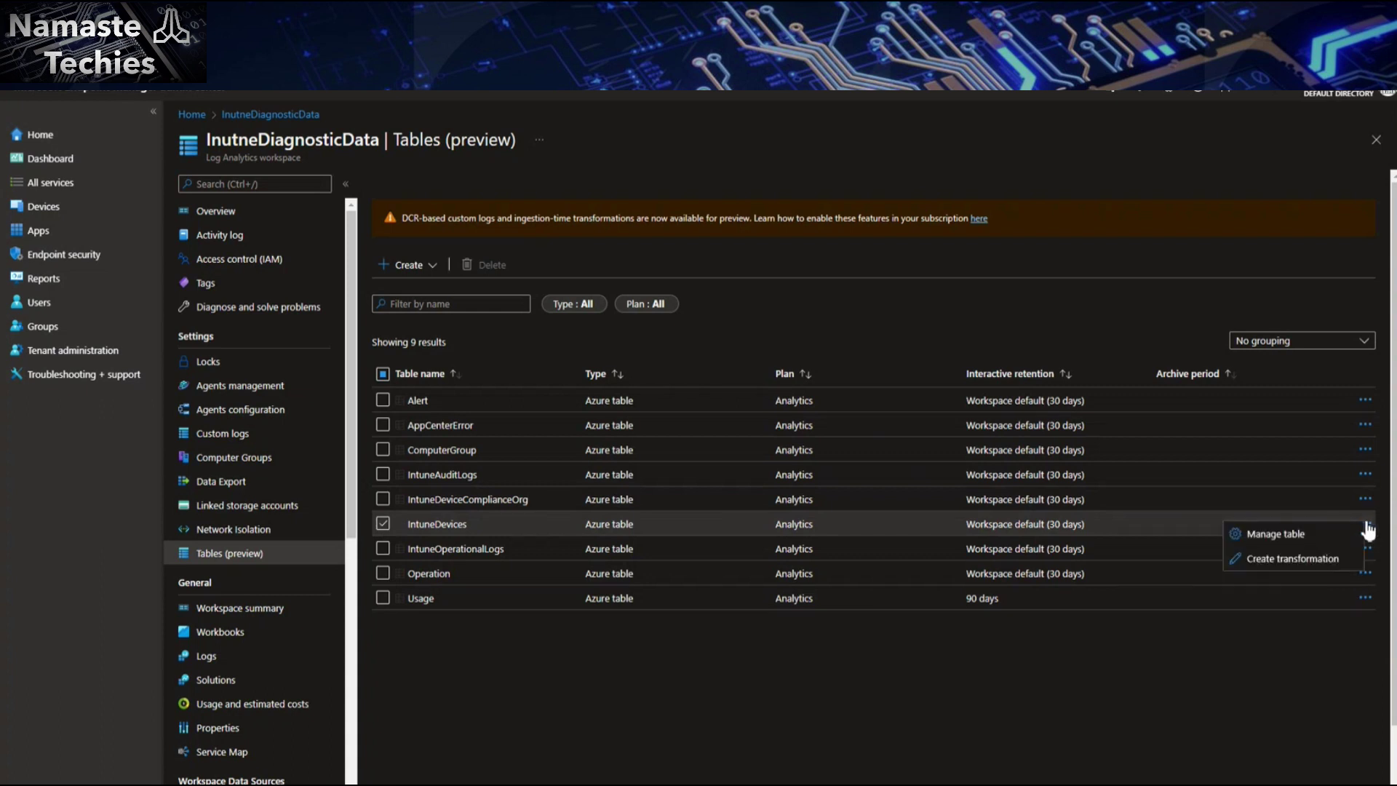
pyautogui.click(1317, 538)
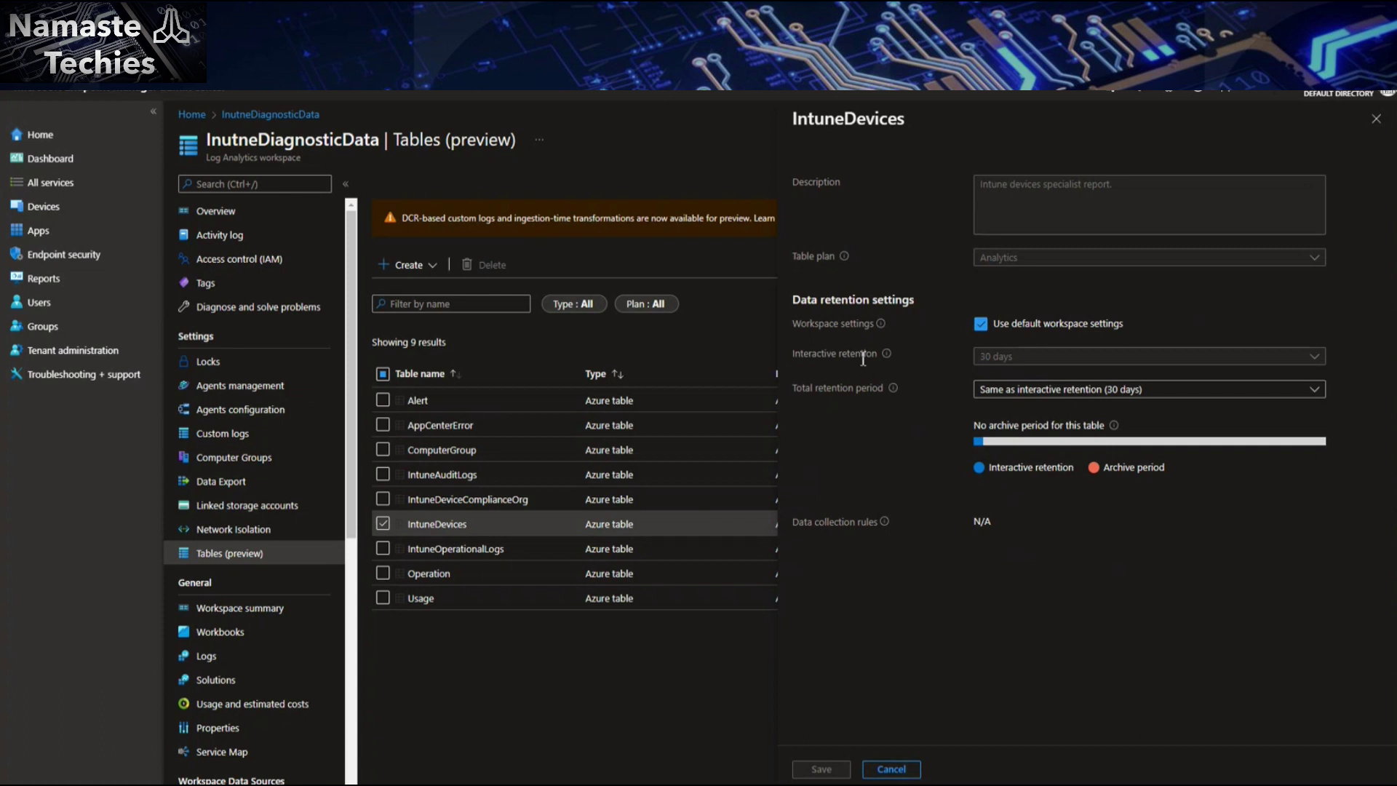
pyautogui.click(892, 770)
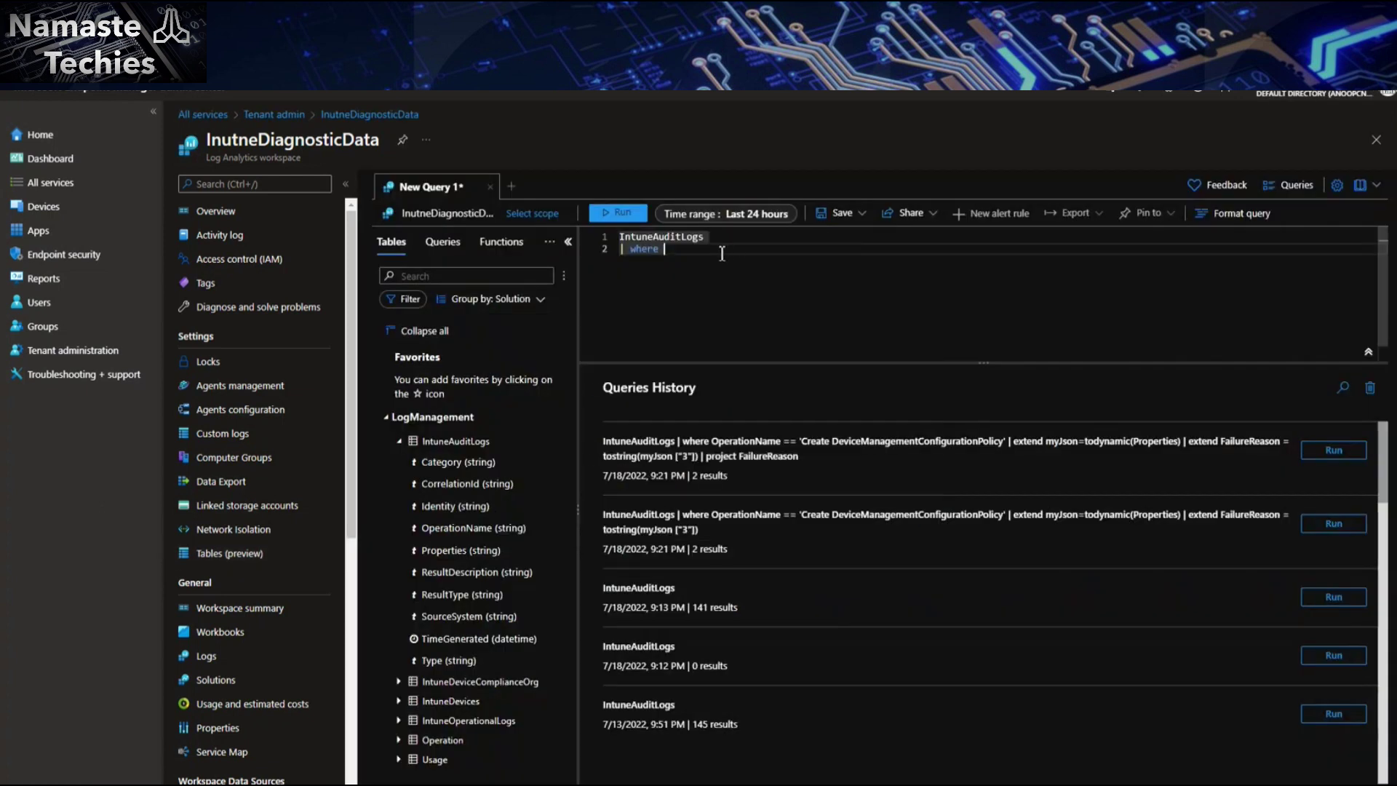
# Run only the IntuneAuditLogs line of the query over the last 24 hours.
pyautogui.moveTo(661, 251); pyautogui.dragTo(613, 241)
pyautogui.click(704, 277)
pyautogui.moveTo(724, 247)
pyautogui.mouseDown()
pyautogui.moveTo(725, 233)
pyautogui.moveTo(619, 244)
pyautogui.moveTo(724, 245)
pyautogui.mouseUp()
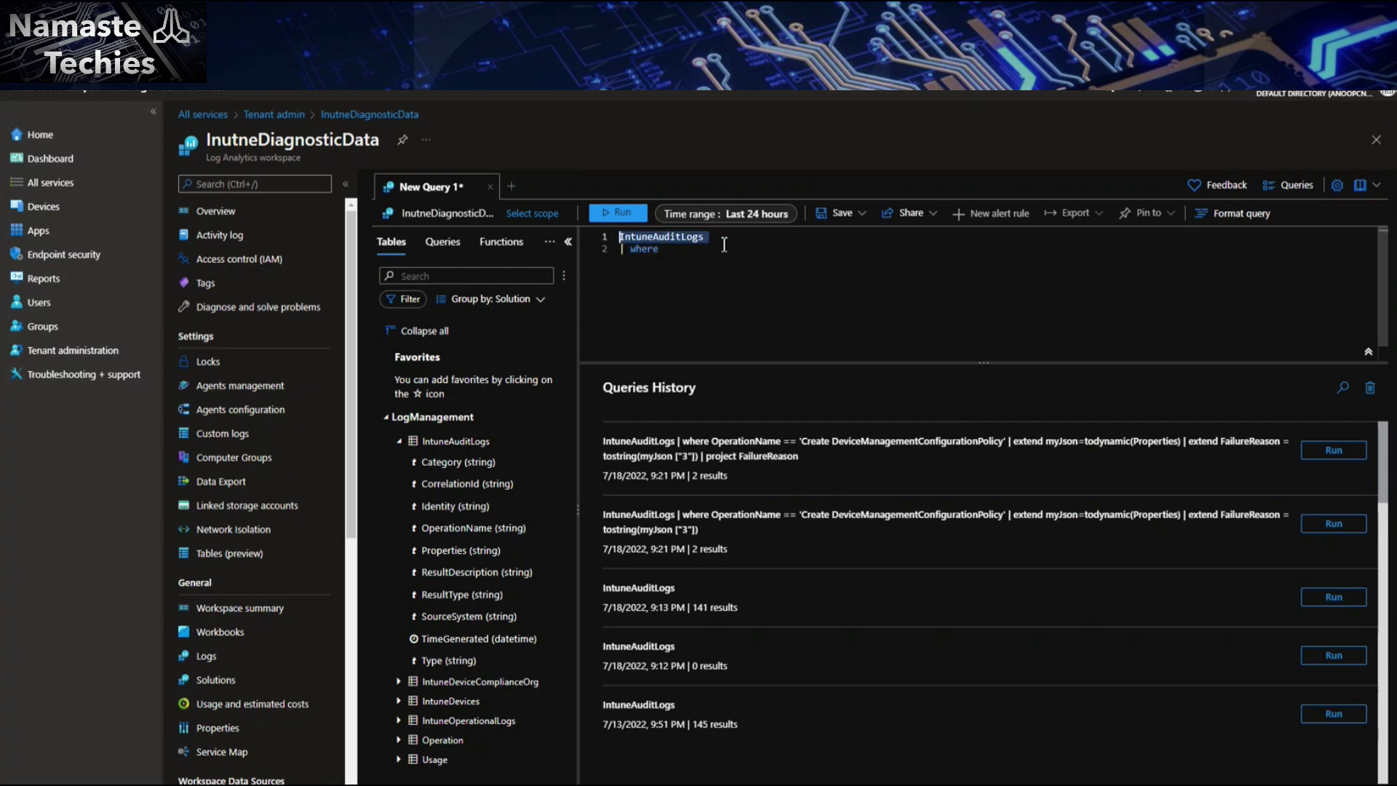
pyautogui.click(619, 213)
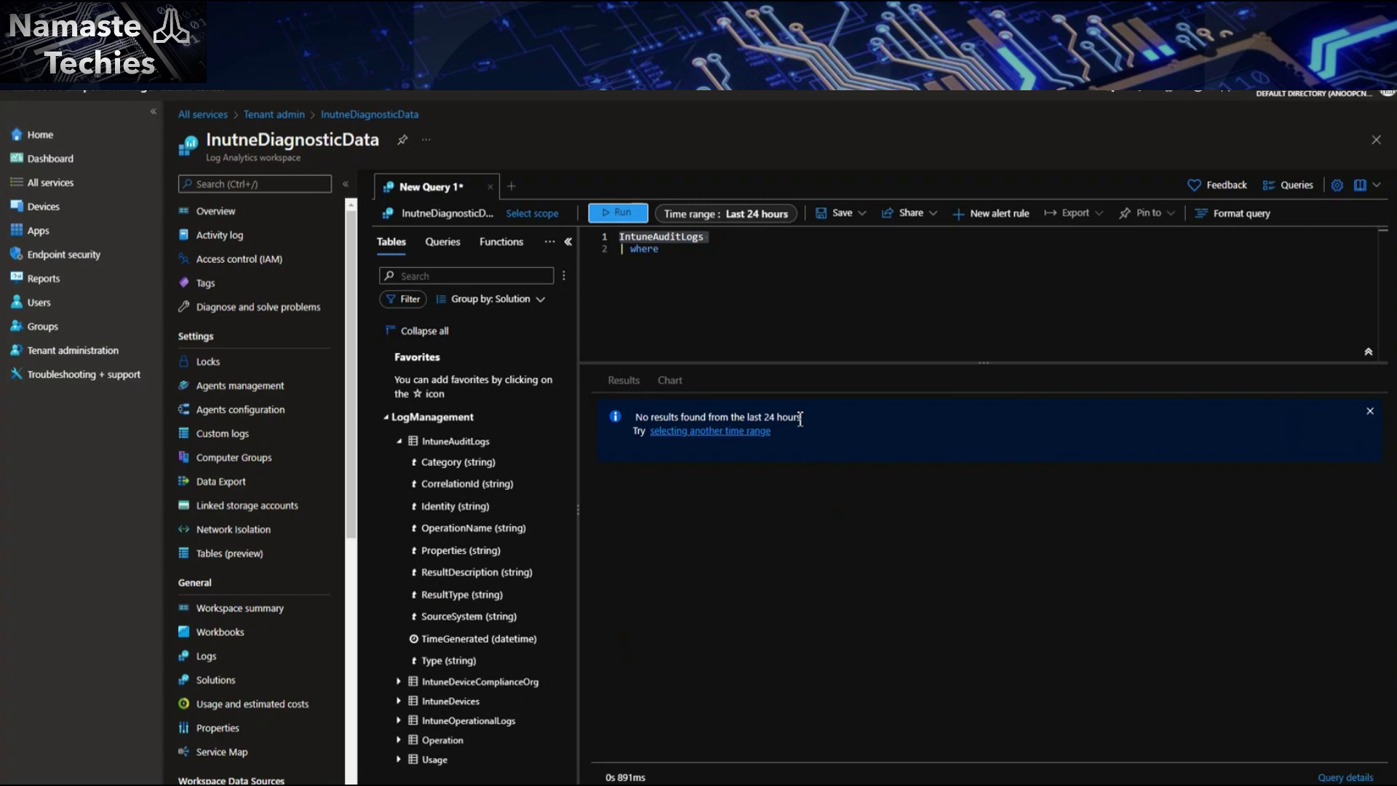
# Set a custom query time range from 6/1/2022 to 7/18/2022.
pyautogui.click(727, 219)
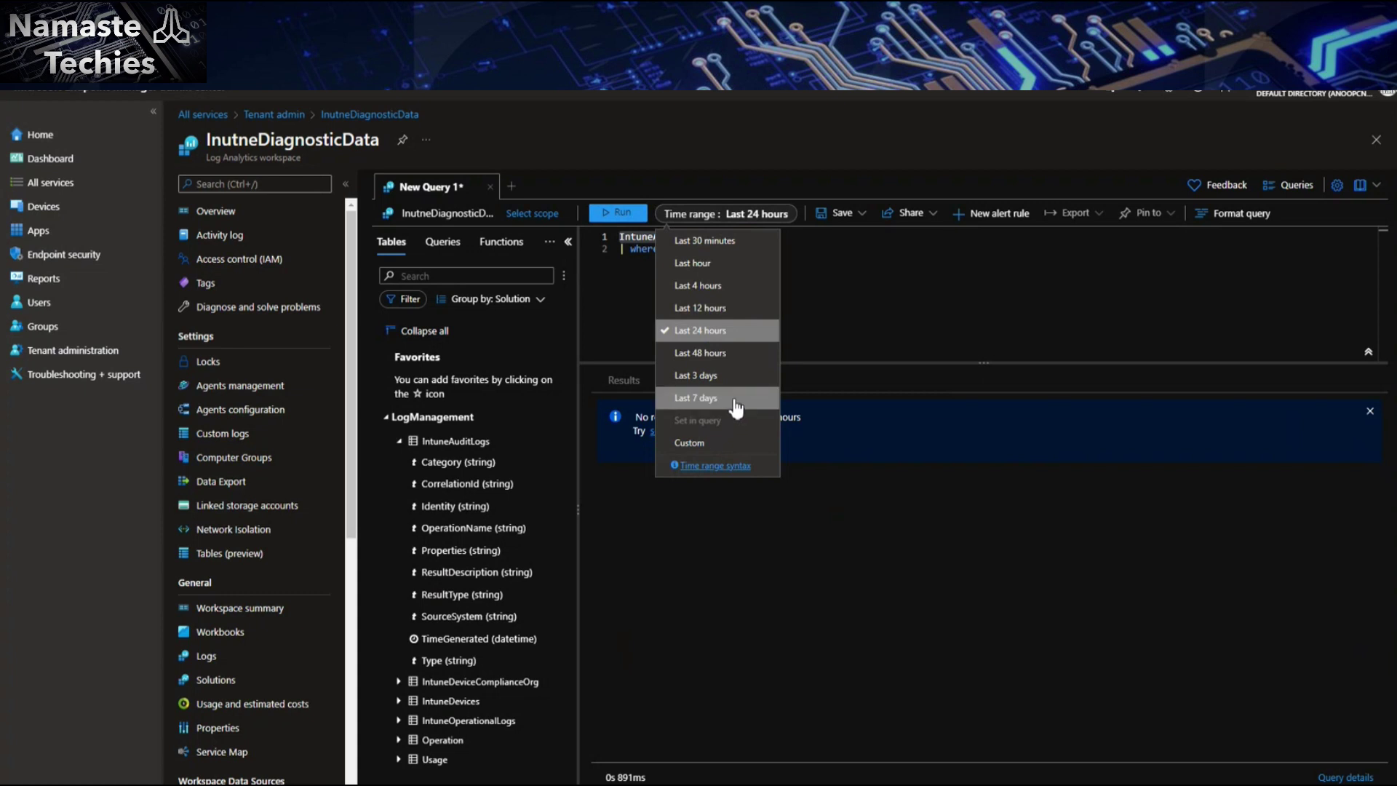
pyautogui.click(689, 442)
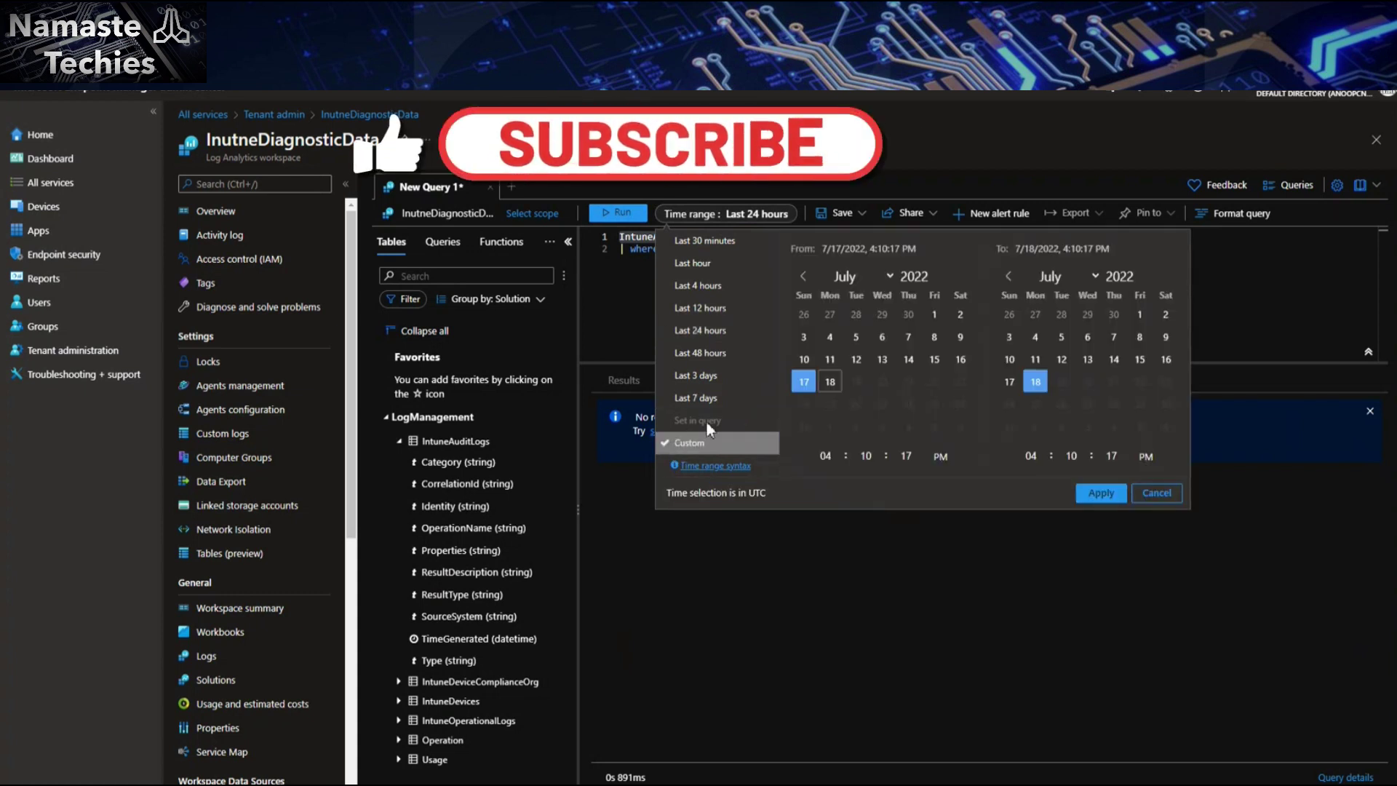
pyautogui.click(814, 278)
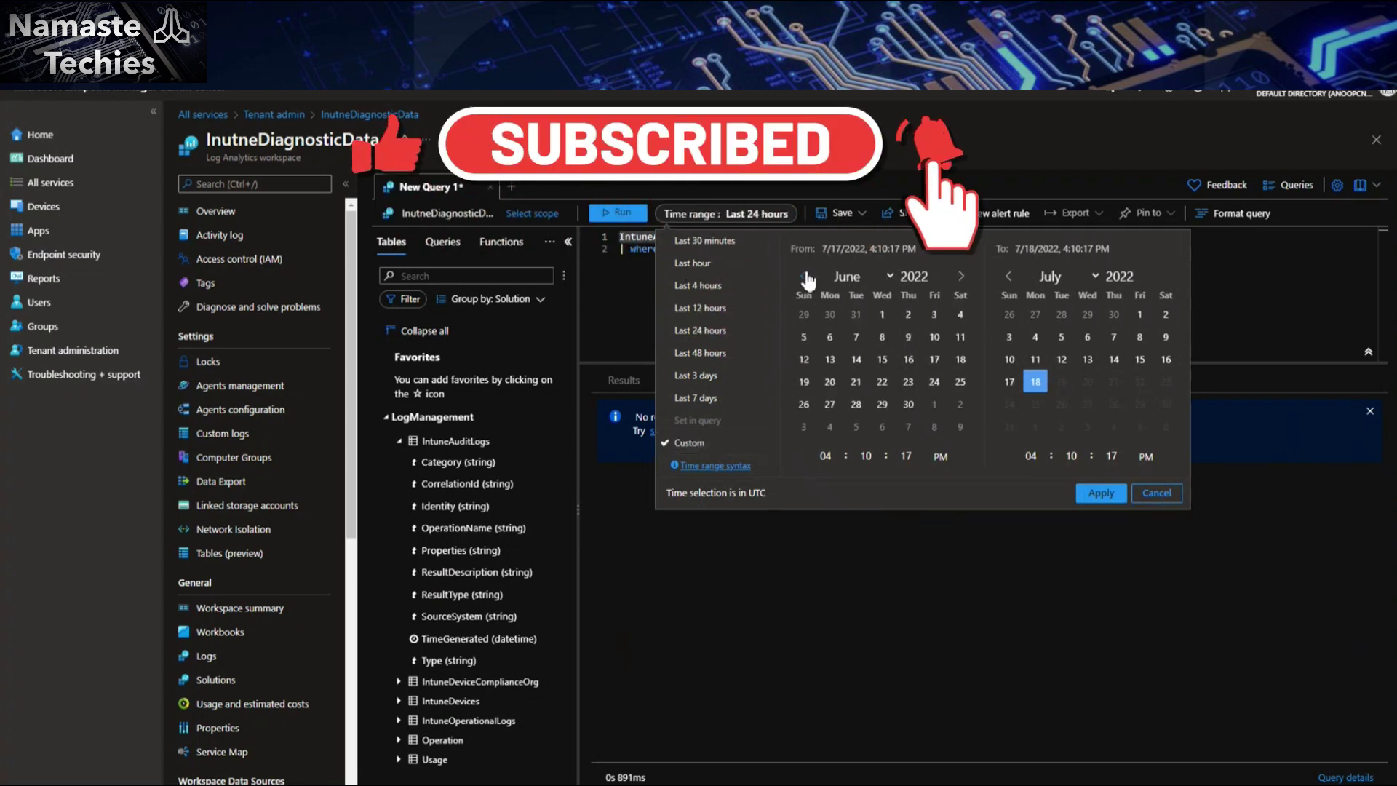
pyautogui.click(881, 314)
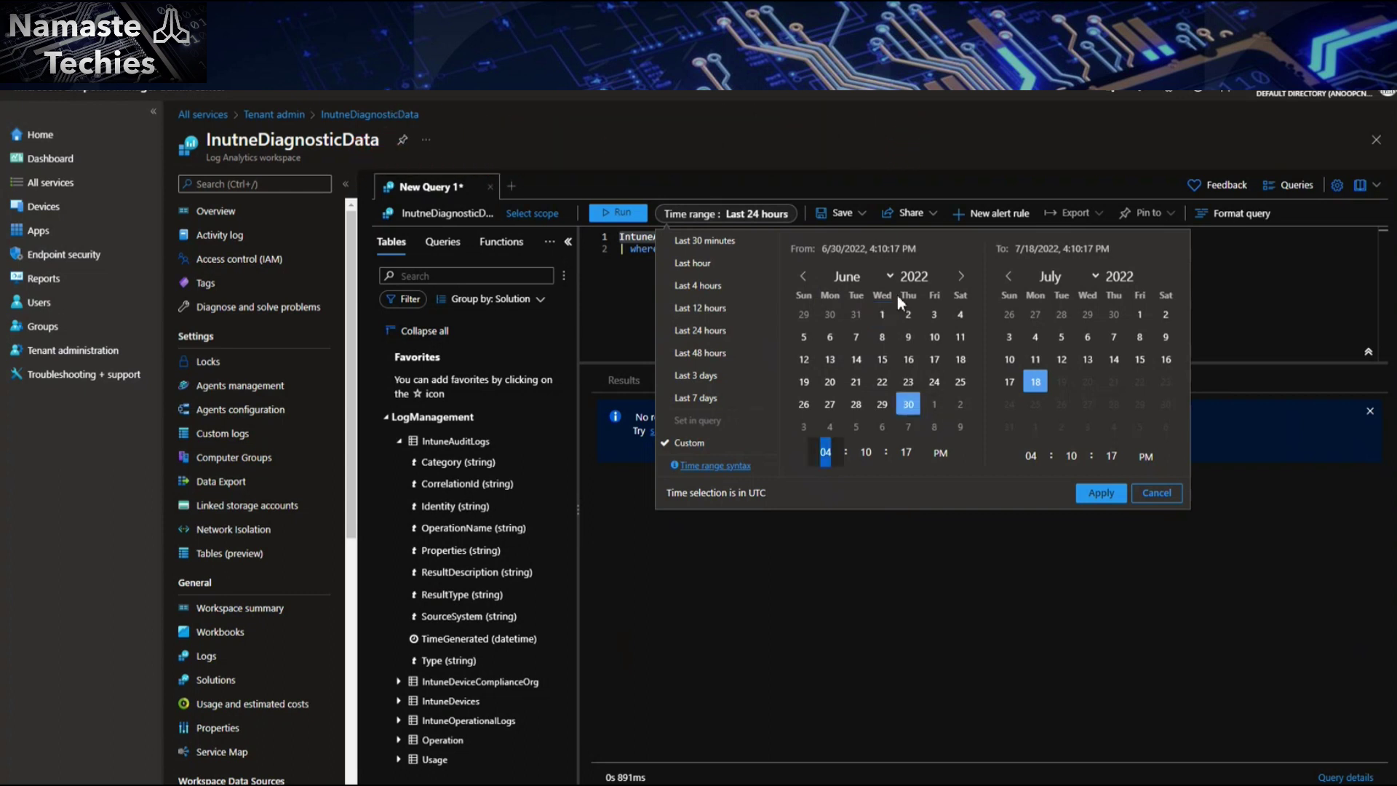
pyautogui.click(1100, 493)
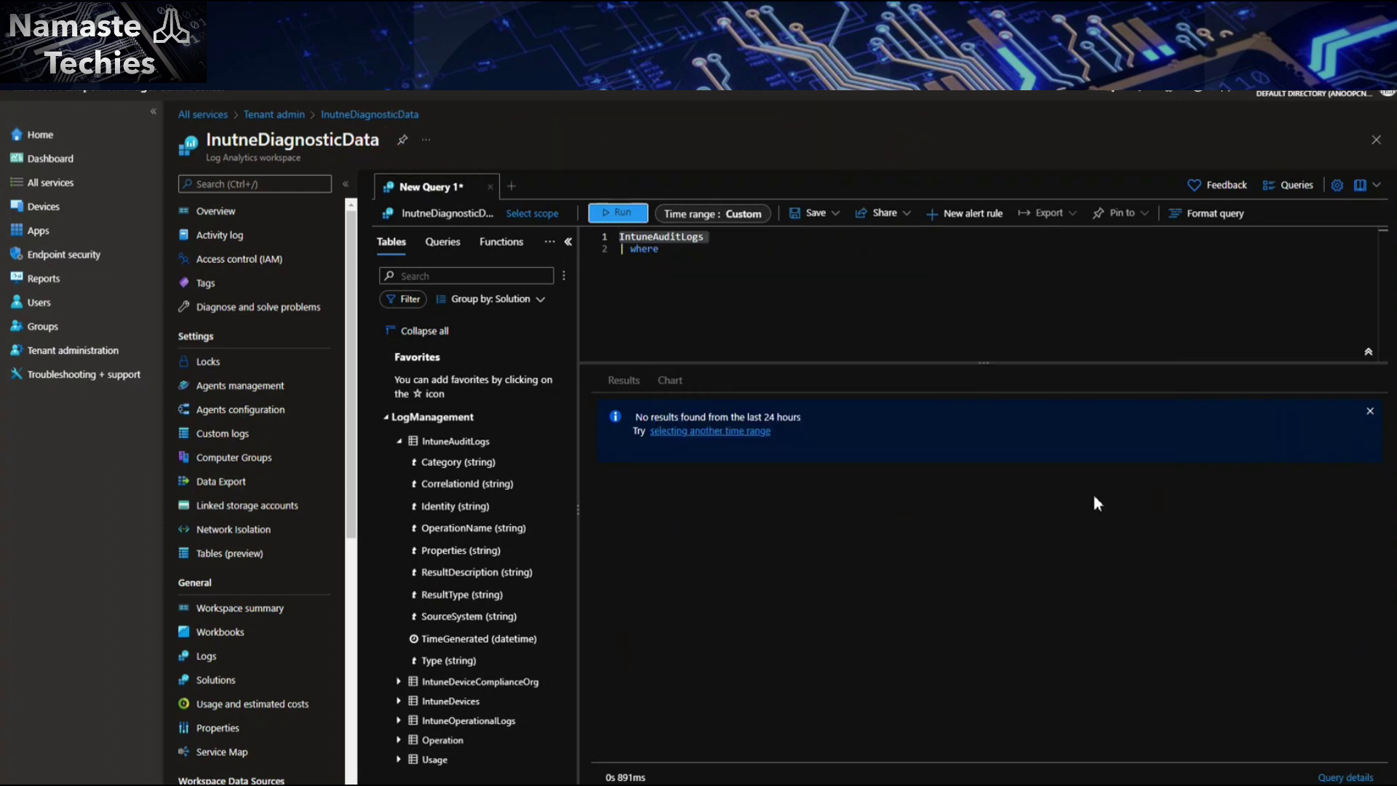
# Set the time range to Last 7 days and run only the IntuneAuditLogs line of the query.
pyautogui.click(737, 218)
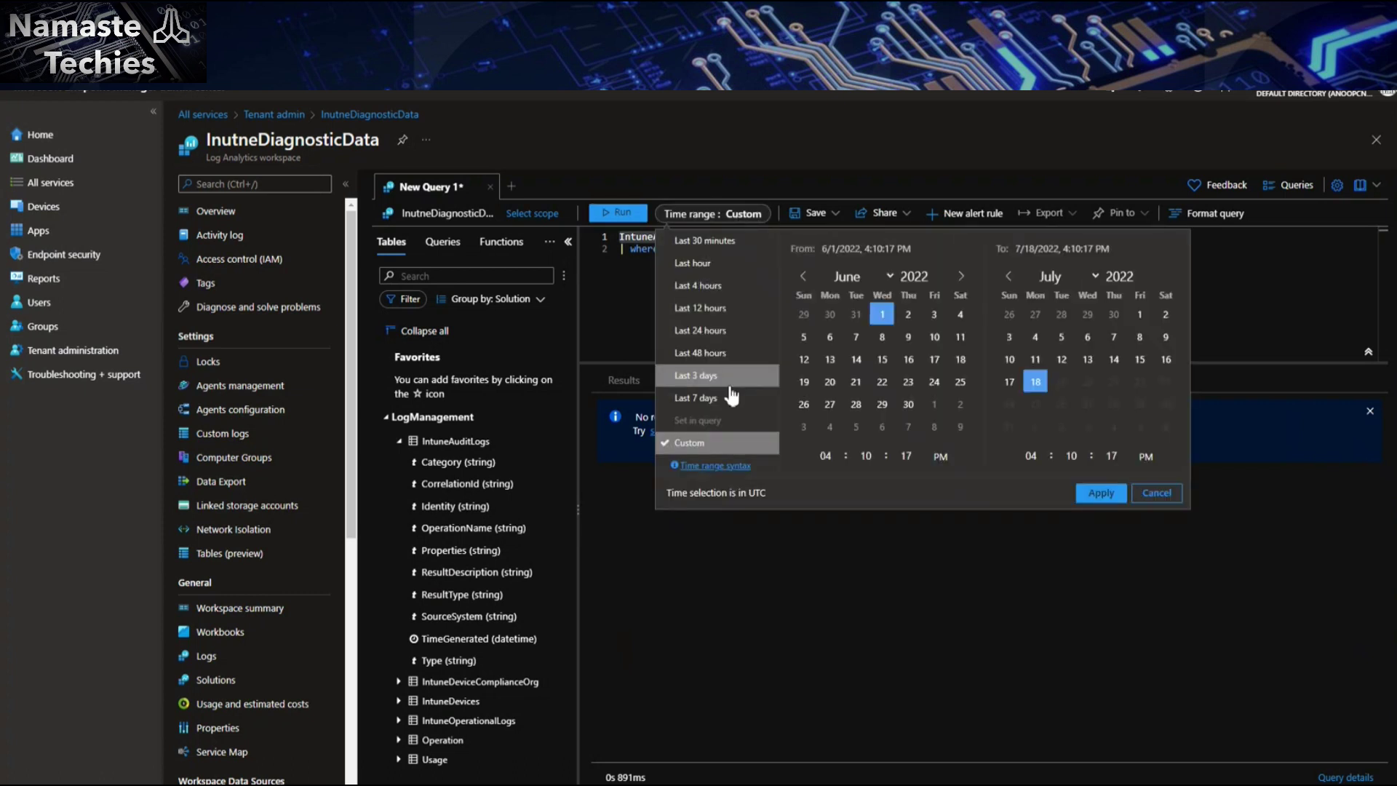
pyautogui.click(717, 399)
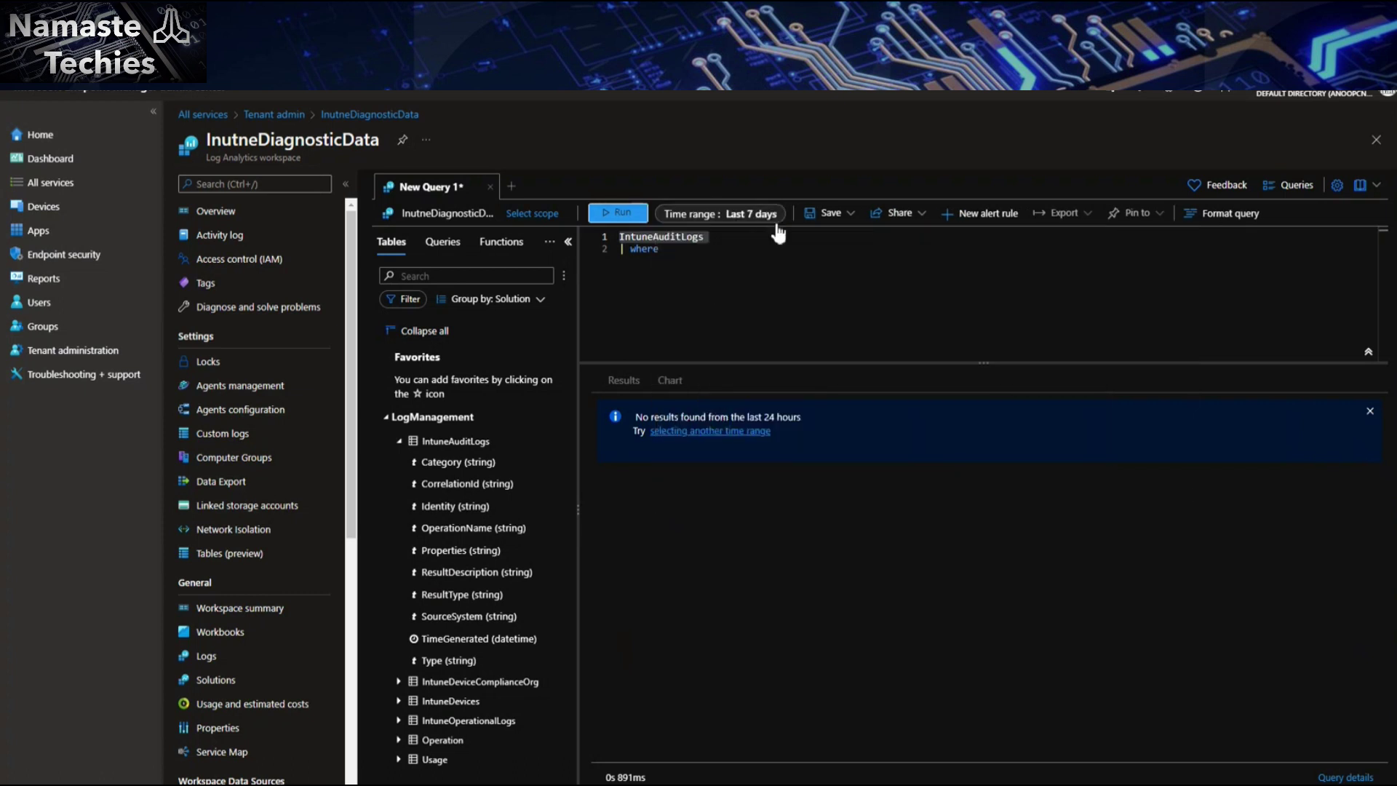
pyautogui.click(647, 239)
pyautogui.moveTo(647, 239); pyautogui.dragTo(615, 246)
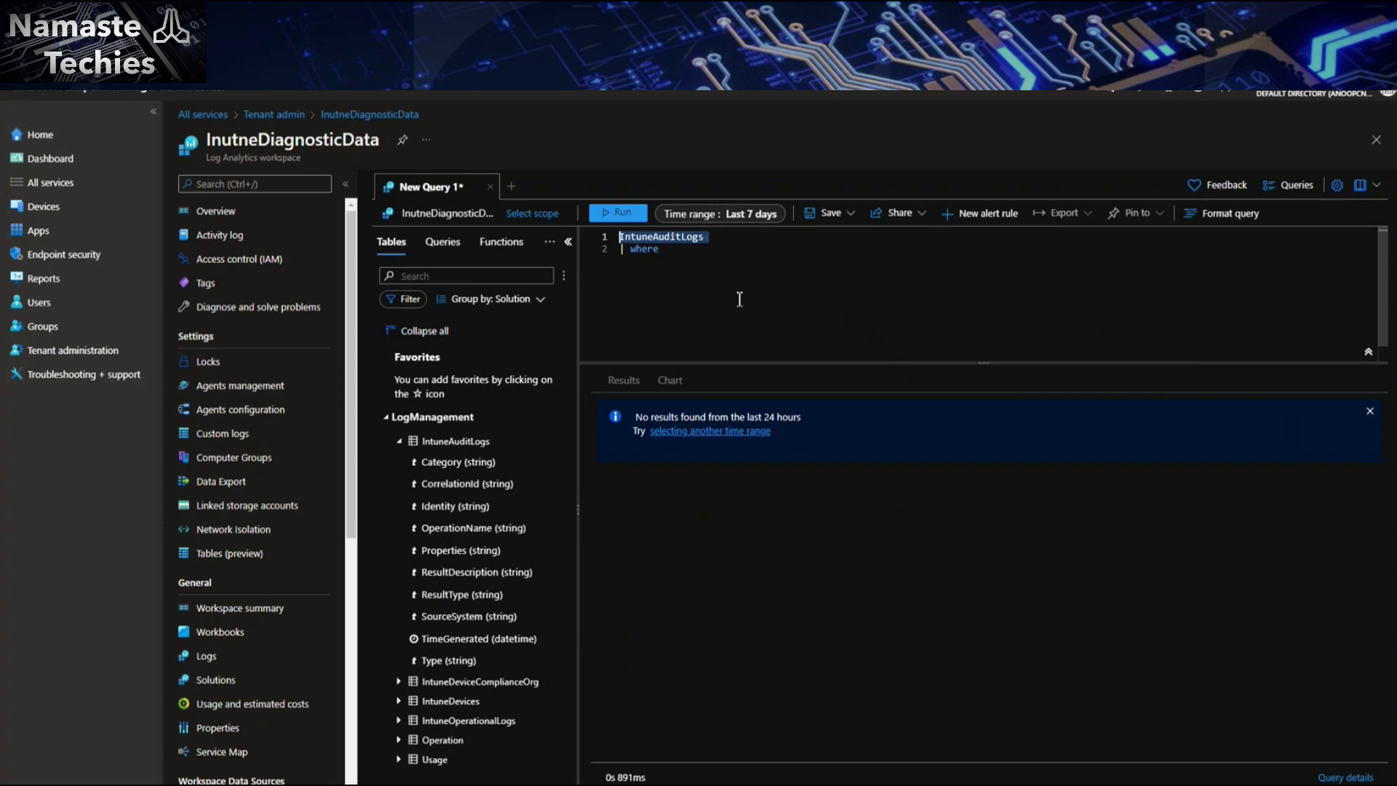
pyautogui.click(625, 214)
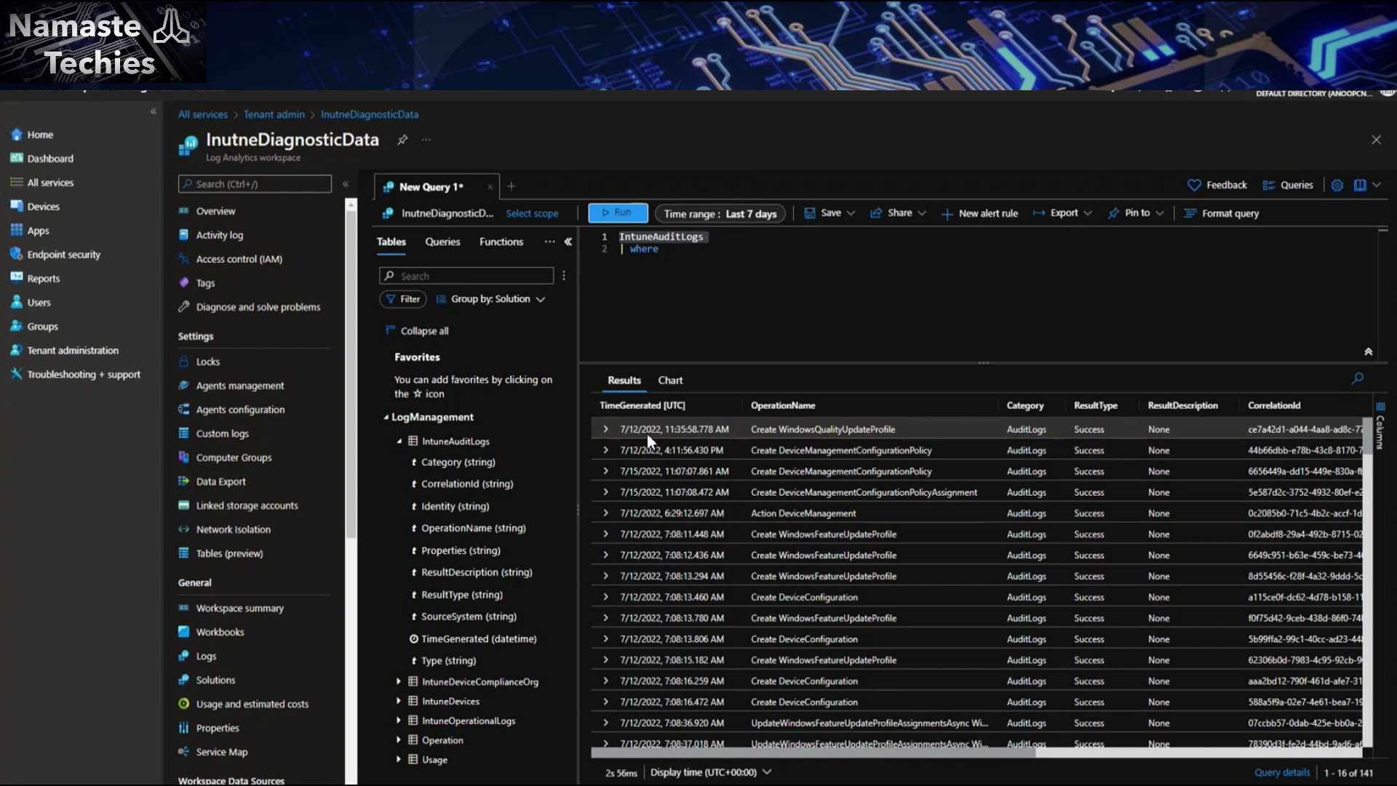
# Examine the details of the first two audit log records and browse the operations listed in the results.
pyautogui.click(607, 435)
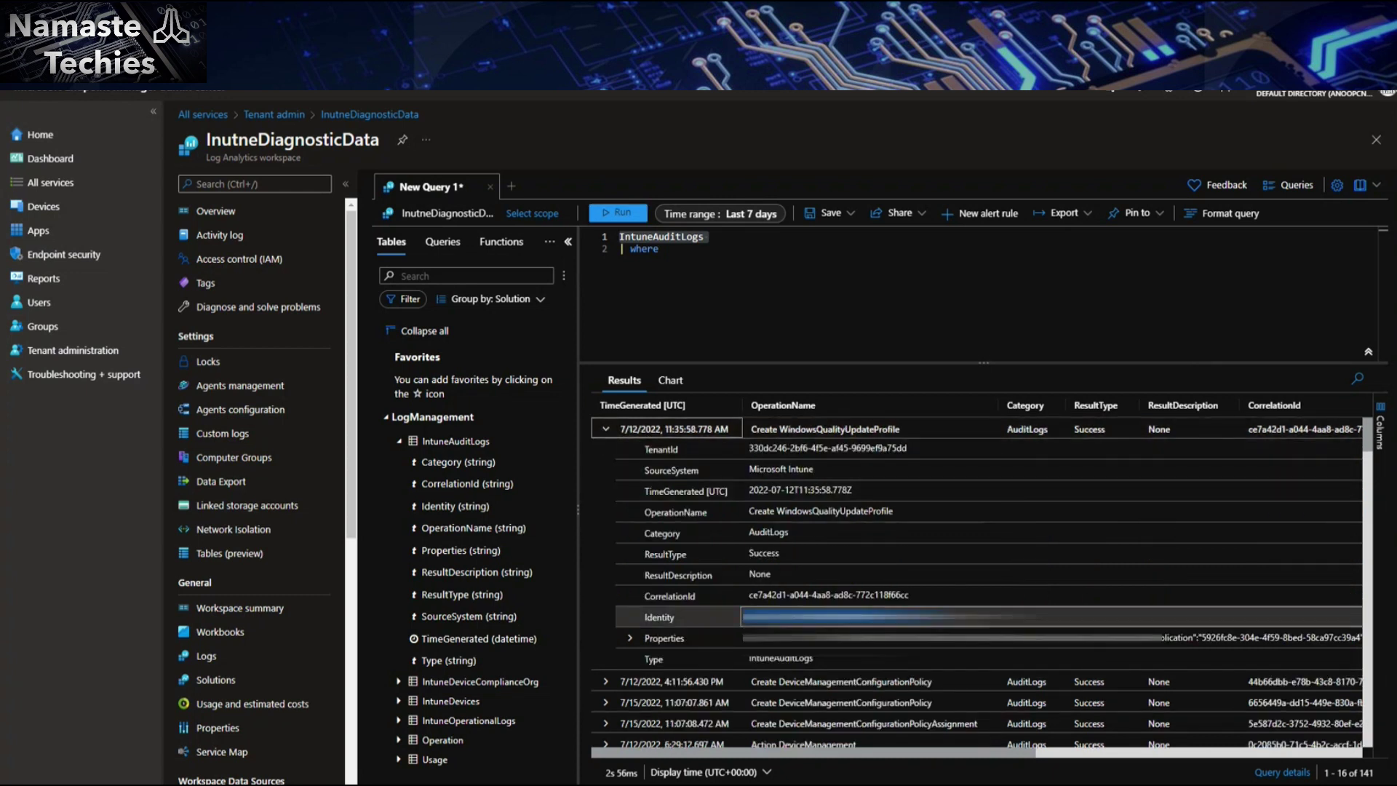
pyautogui.click(606, 431)
pyautogui.click(606, 450)
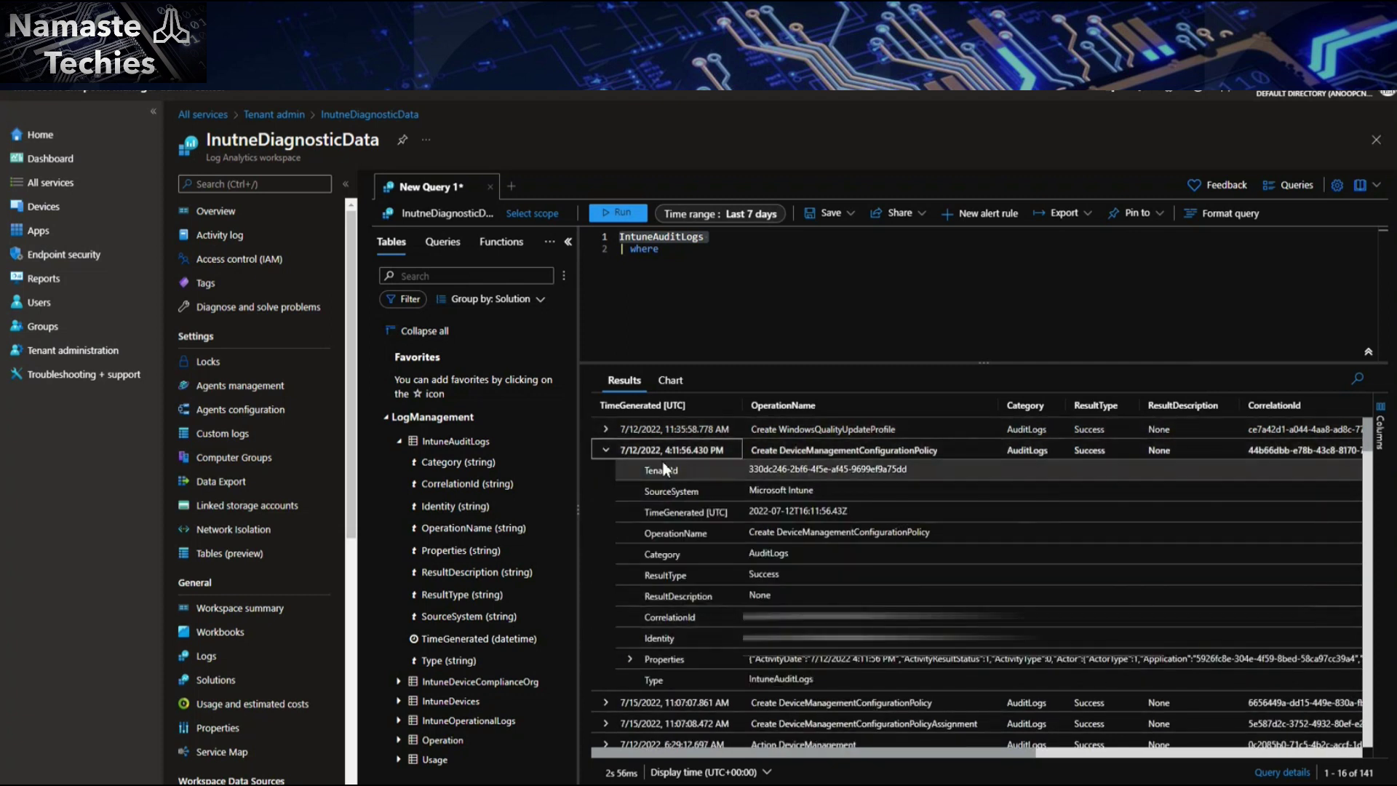
pyautogui.click(605, 449)
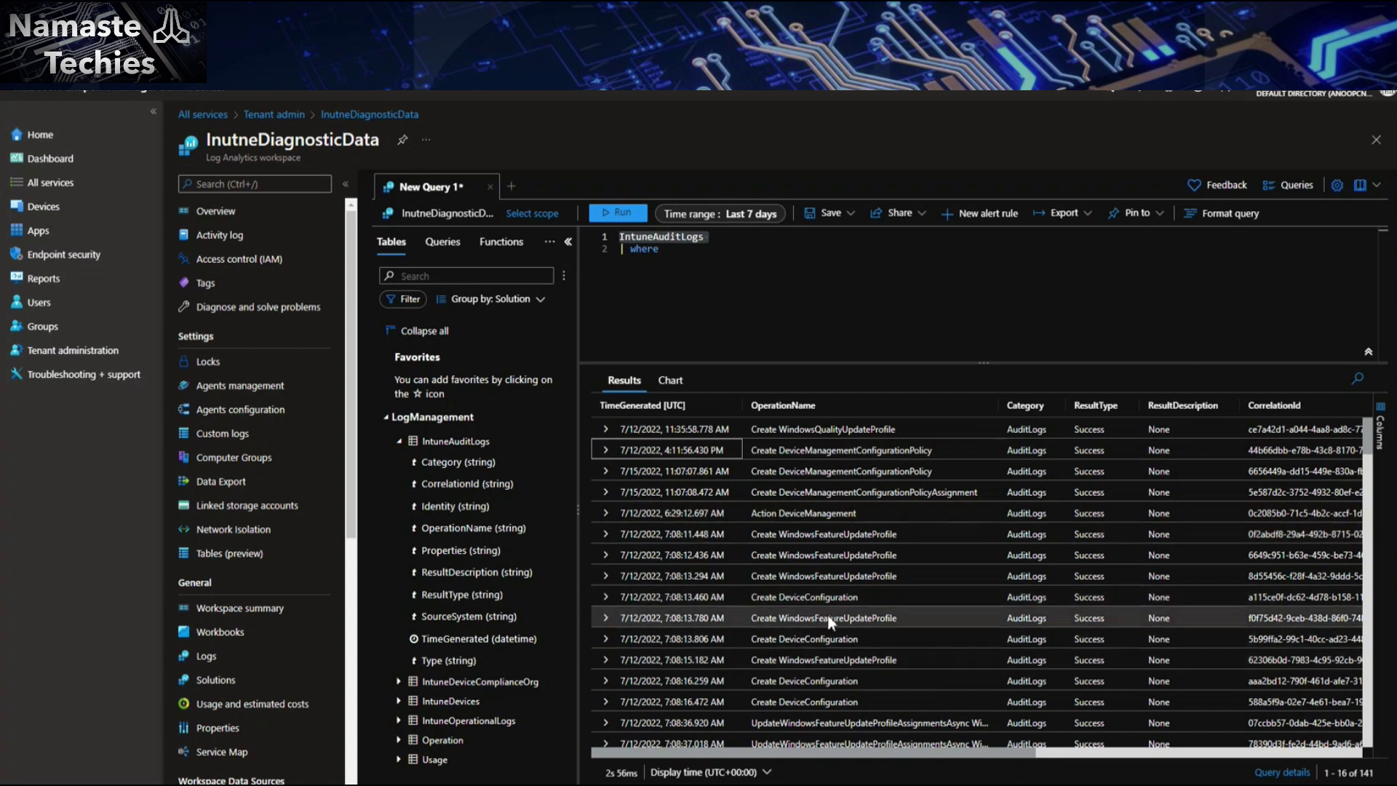
pyautogui.scroll(-10, 828, 614)
pyautogui.scroll(-5, 832, 613)
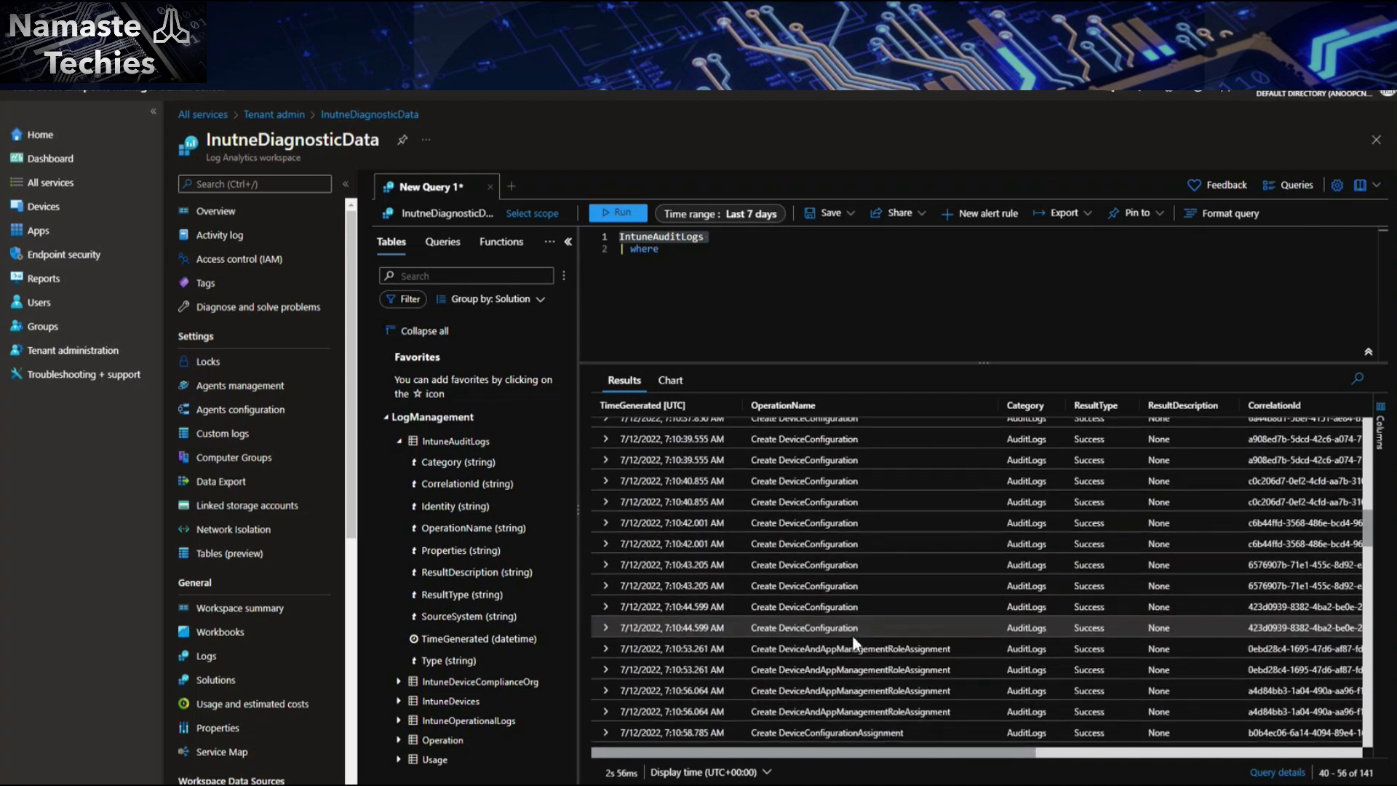
pyautogui.scroll(-20, 849, 634)
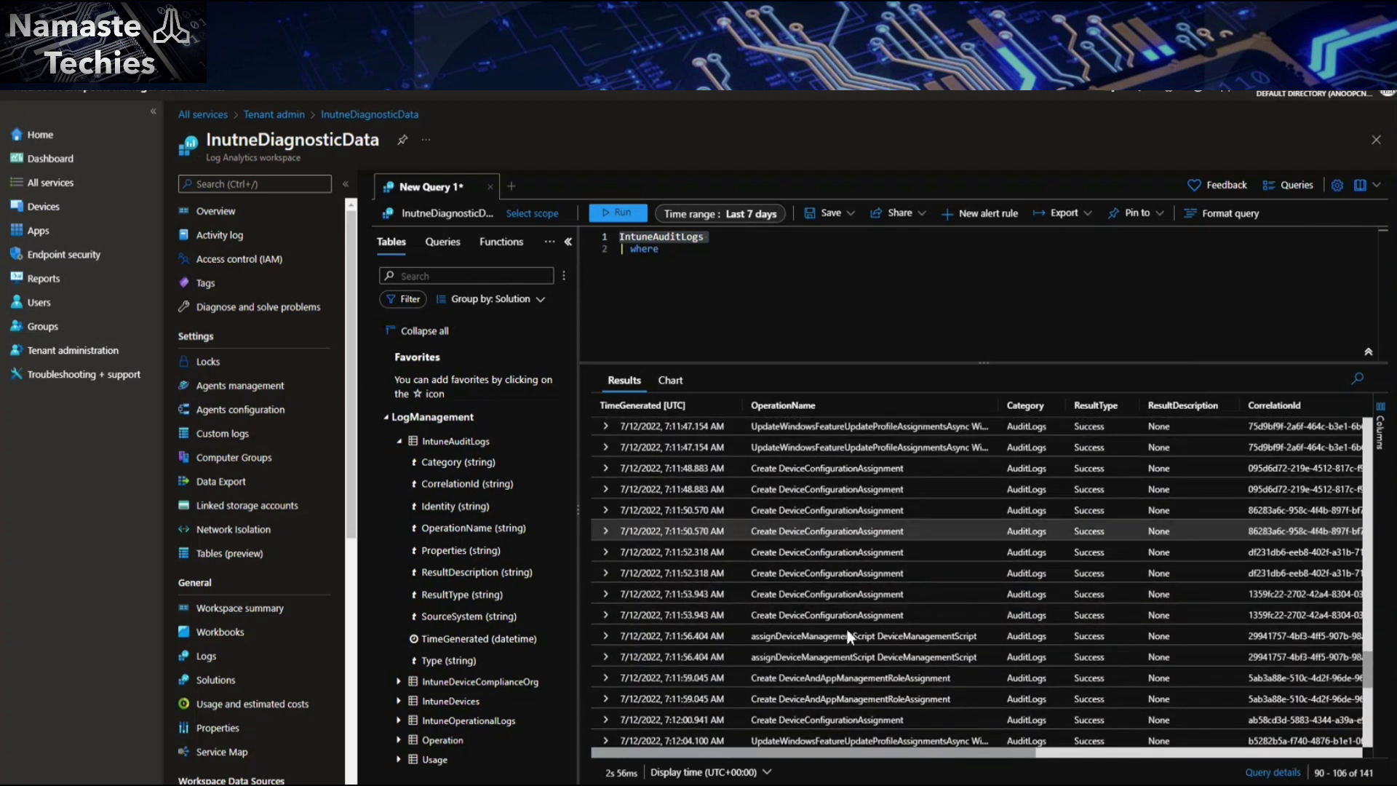
pyautogui.scroll(15, 855, 632)
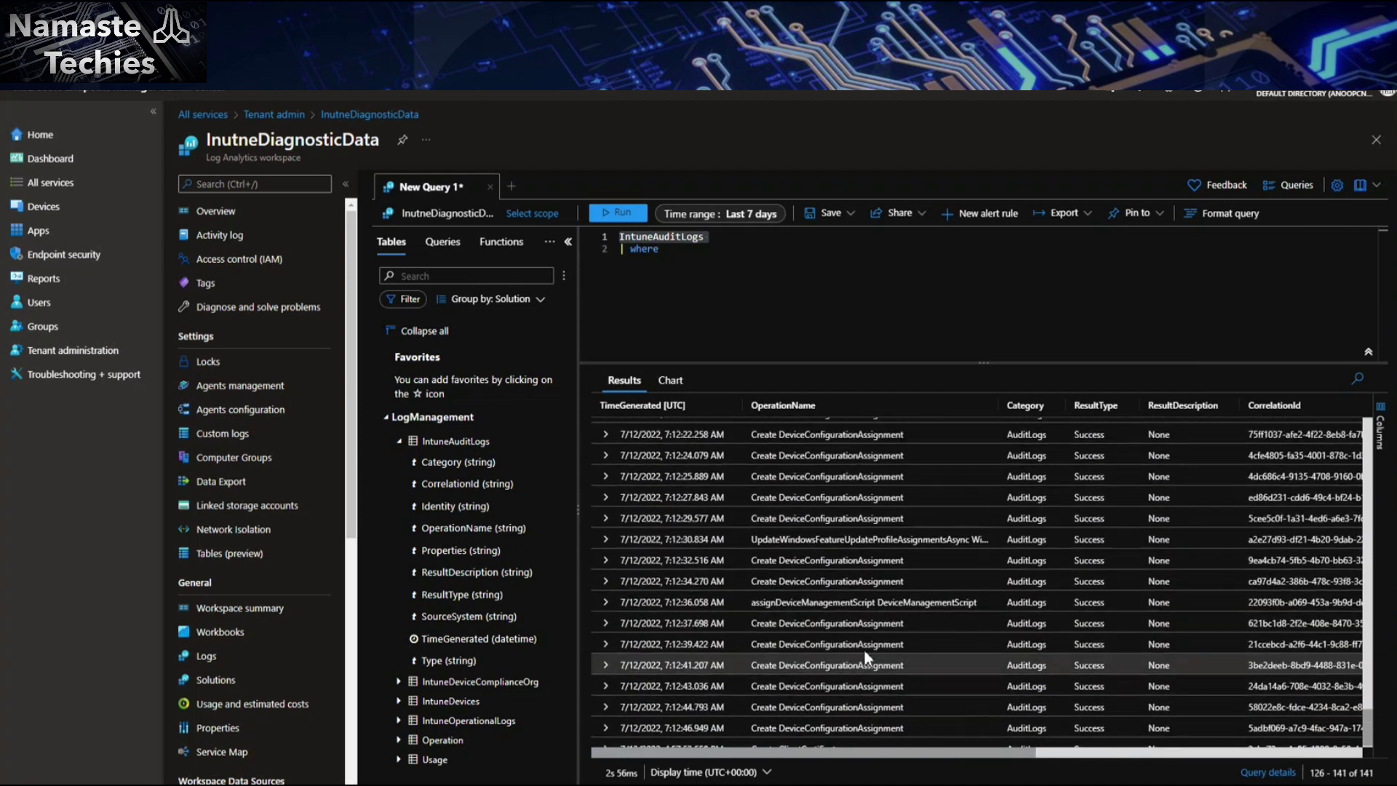
pyautogui.scroll(16, 866, 650)
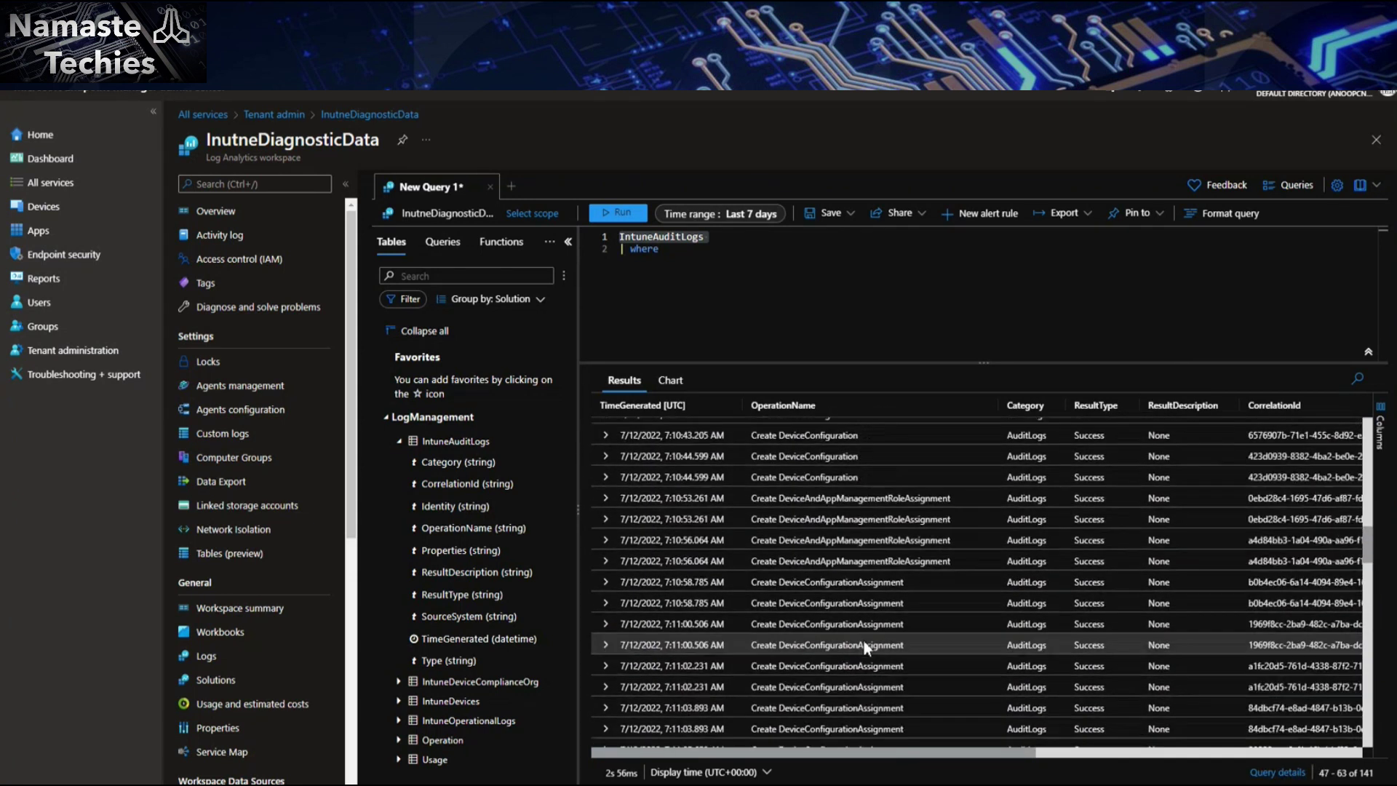
# Browse the audit log results through to the last record and return to the first one.
pyautogui.scroll(-20, 866, 644)
pyautogui.scroll(-7, 871, 646)
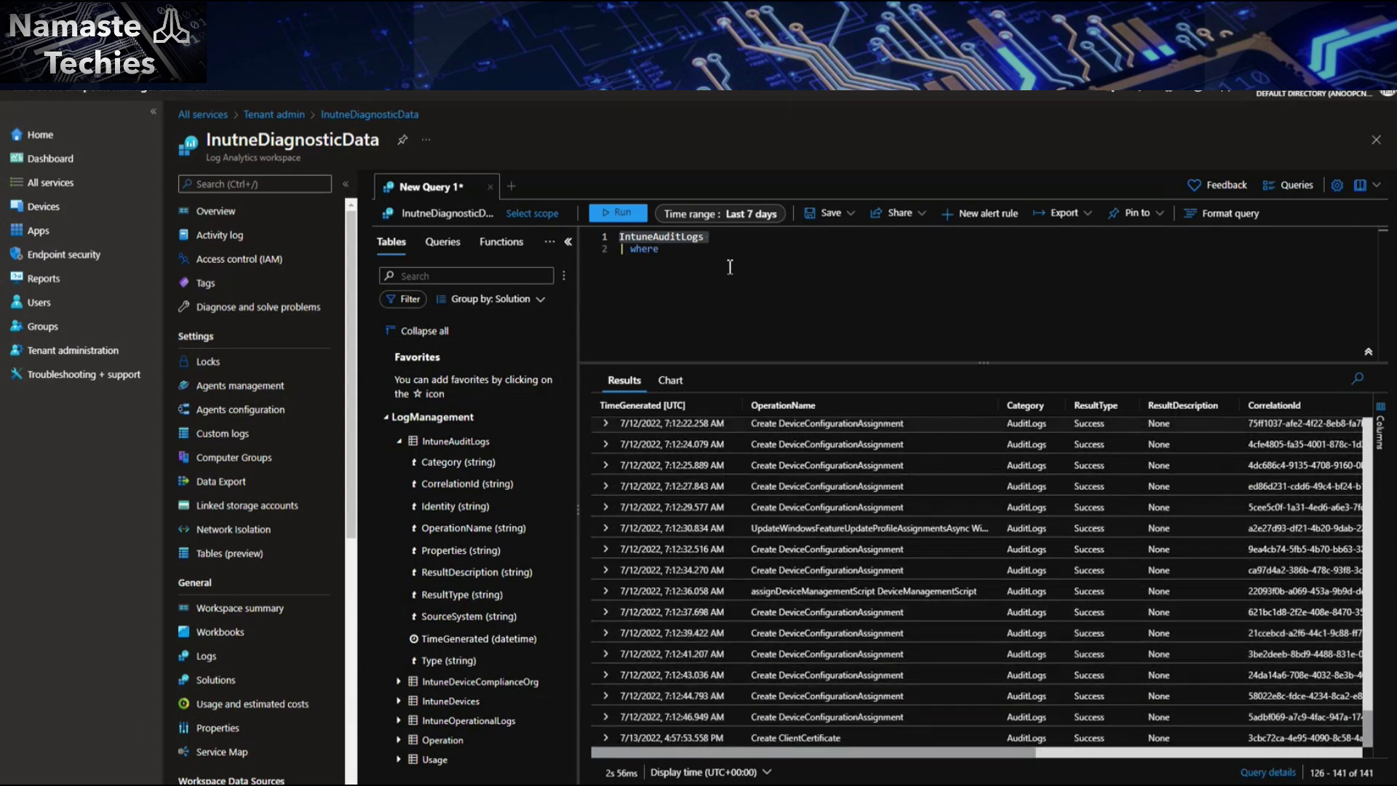
pyautogui.scroll(20, 700, 470)
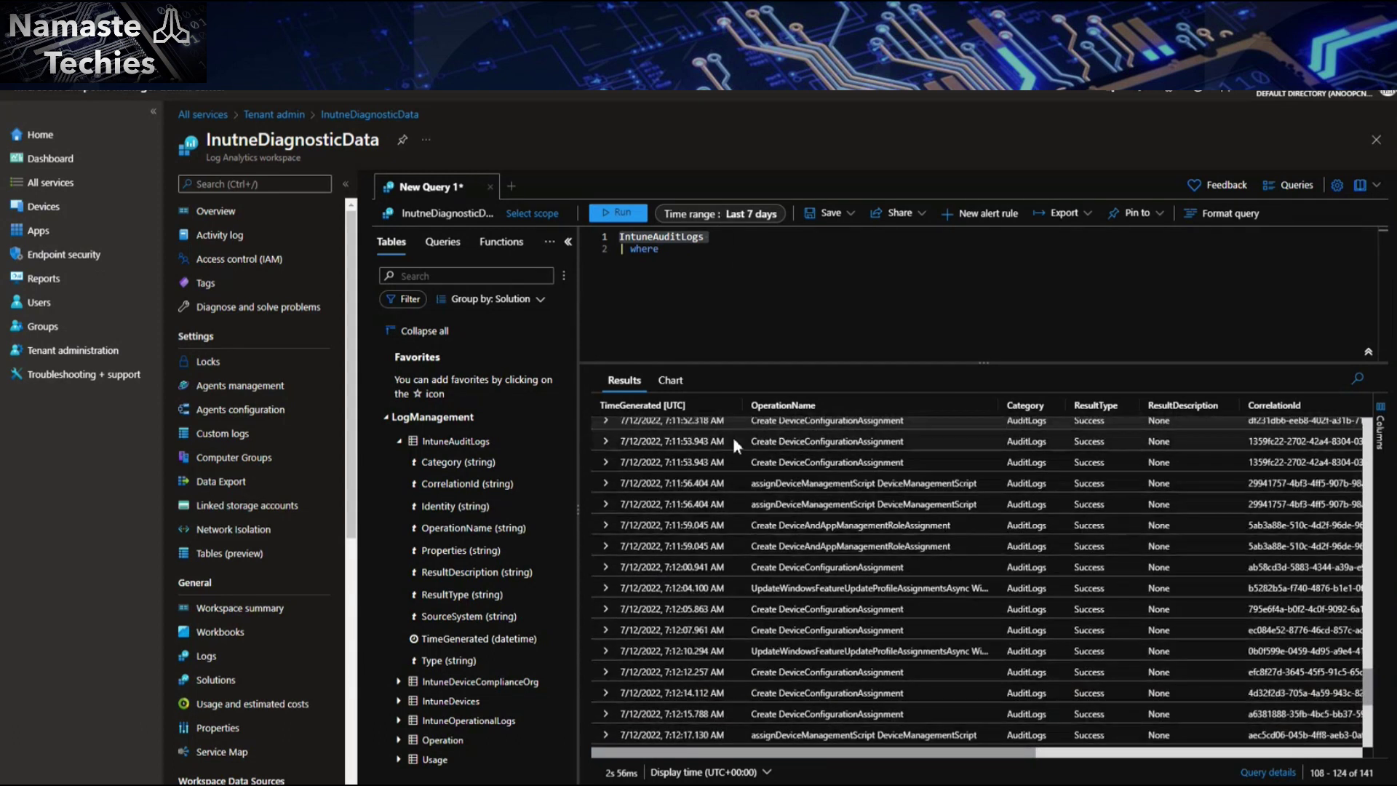
pyautogui.scroll(8, 778, 499)
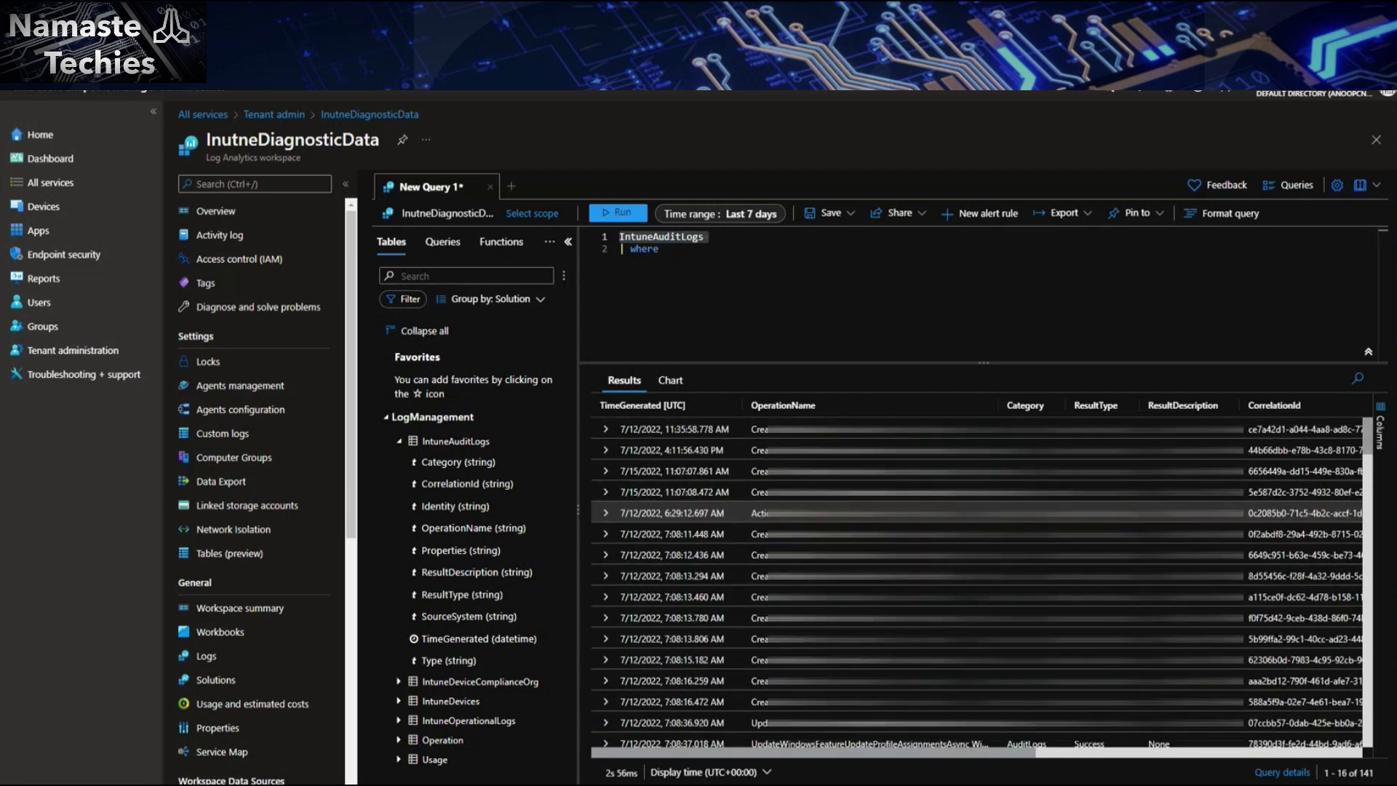
pyautogui.moveTo(851, 750); pyautogui.dragTo(848, 784)
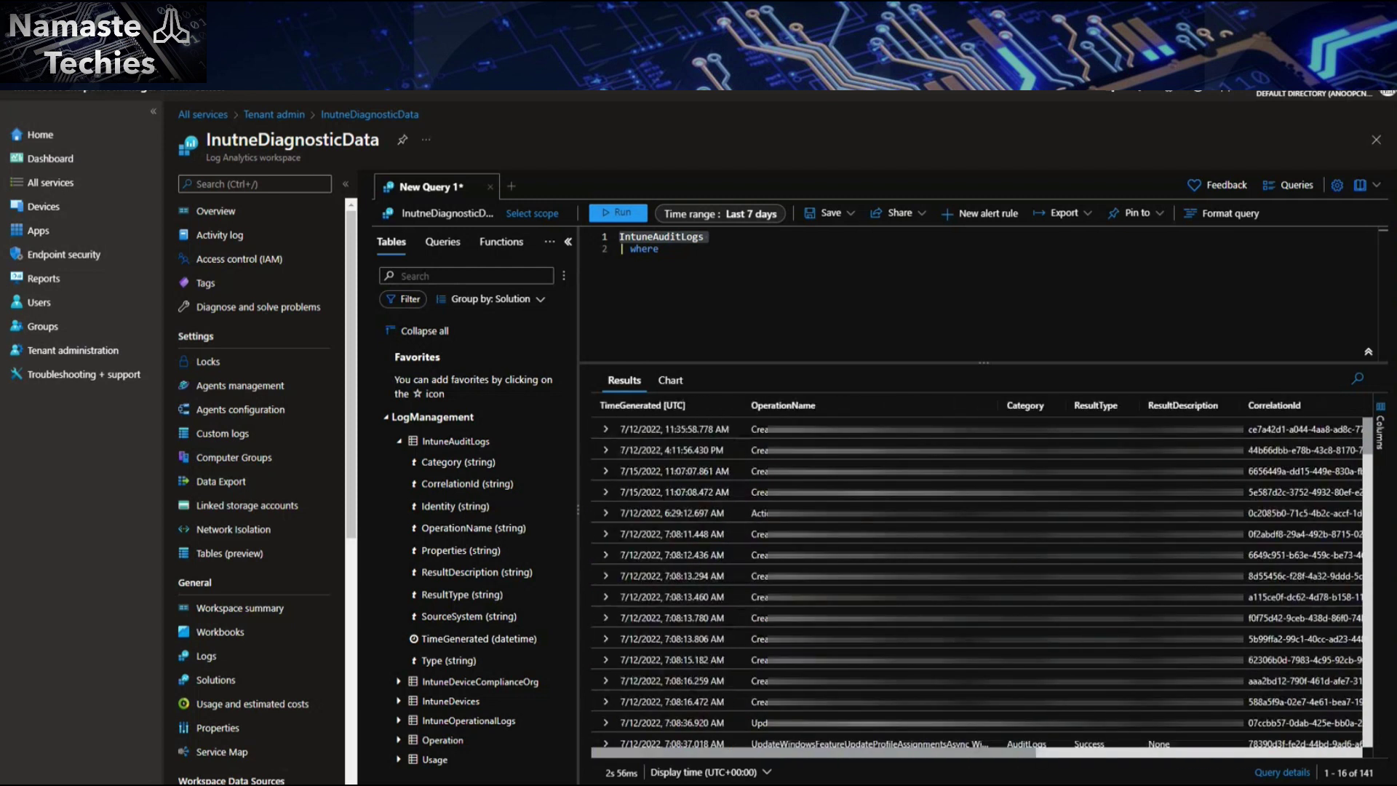
# Examine the first audit record's fields, including its operation name and expanded Properties.
pyautogui.click(605, 432)
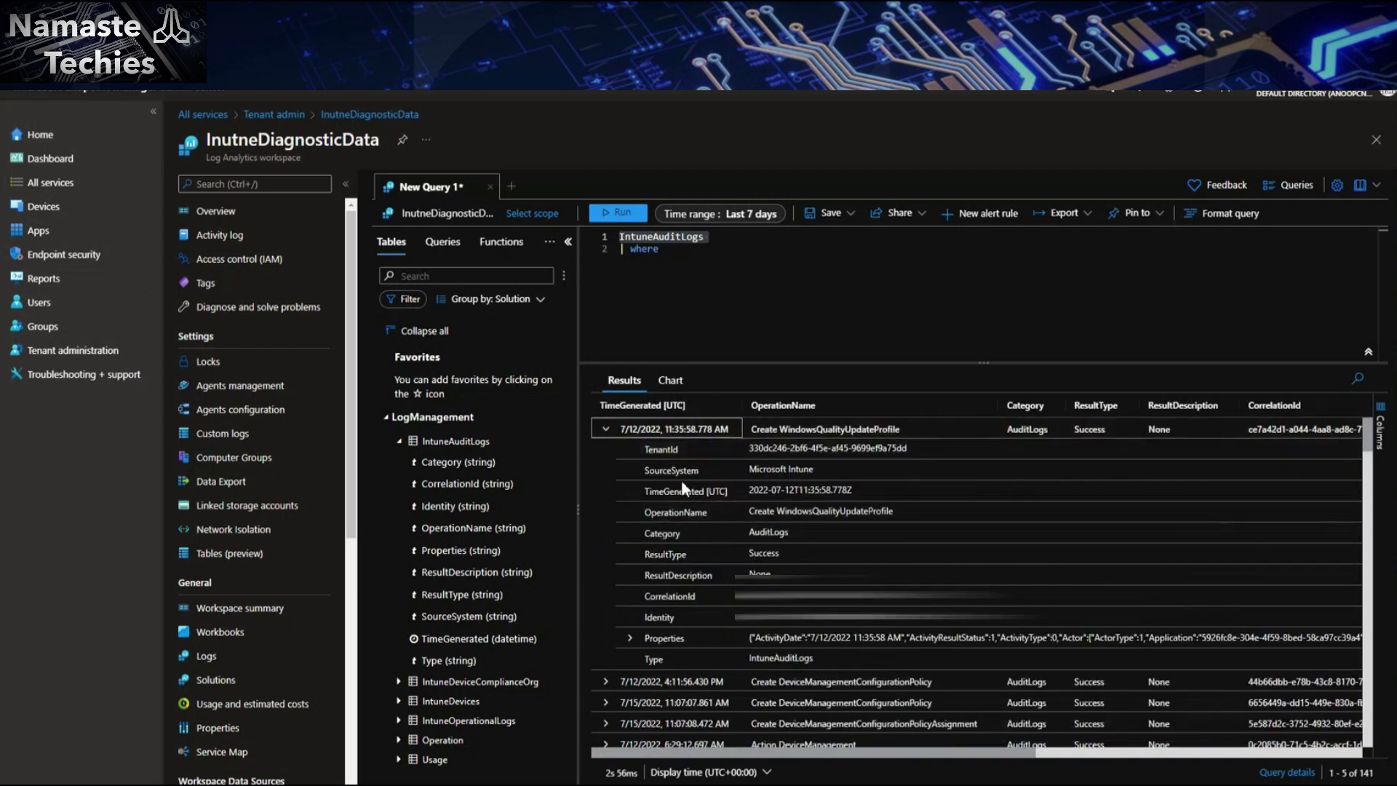
pyautogui.click(706, 512)
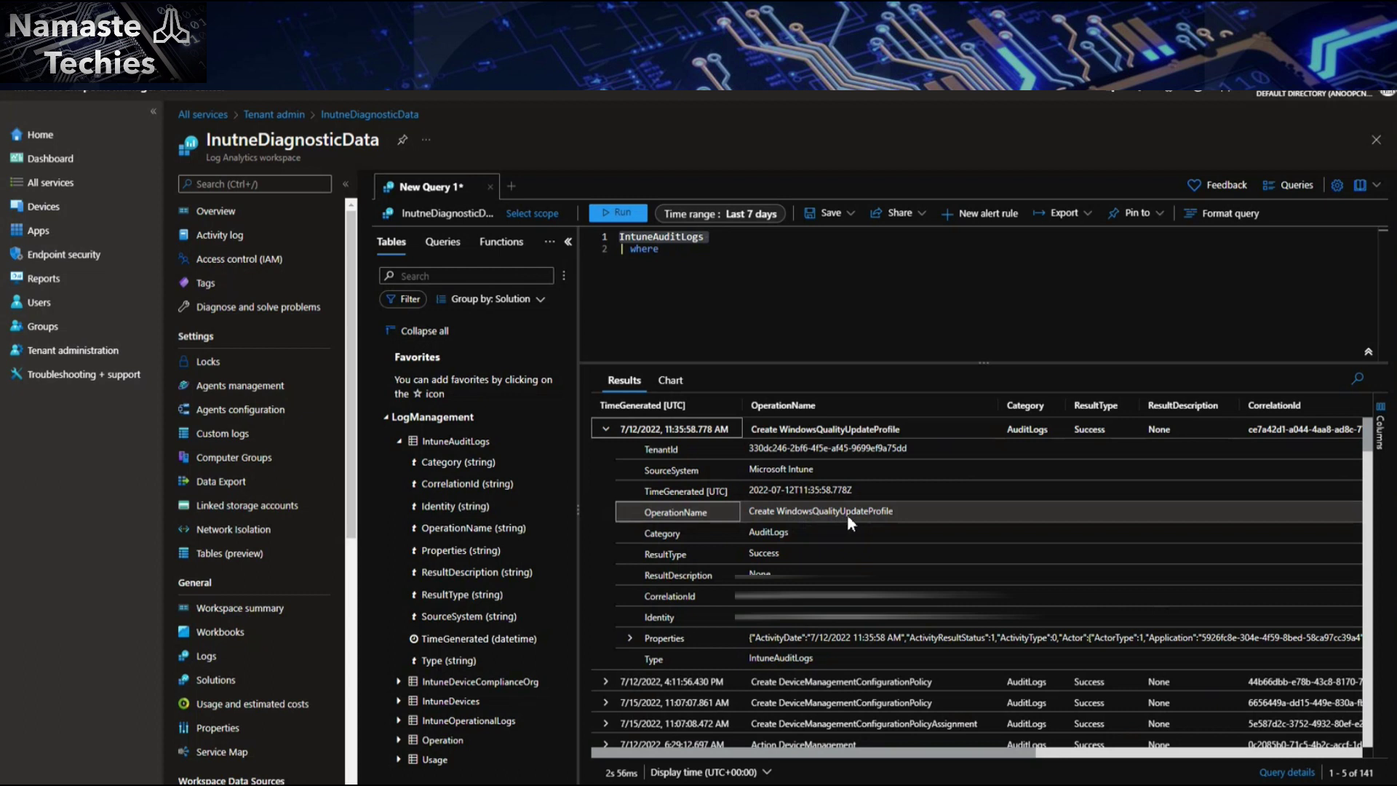
pyautogui.click(631, 639)
pyautogui.scroll(-3, 764, 608)
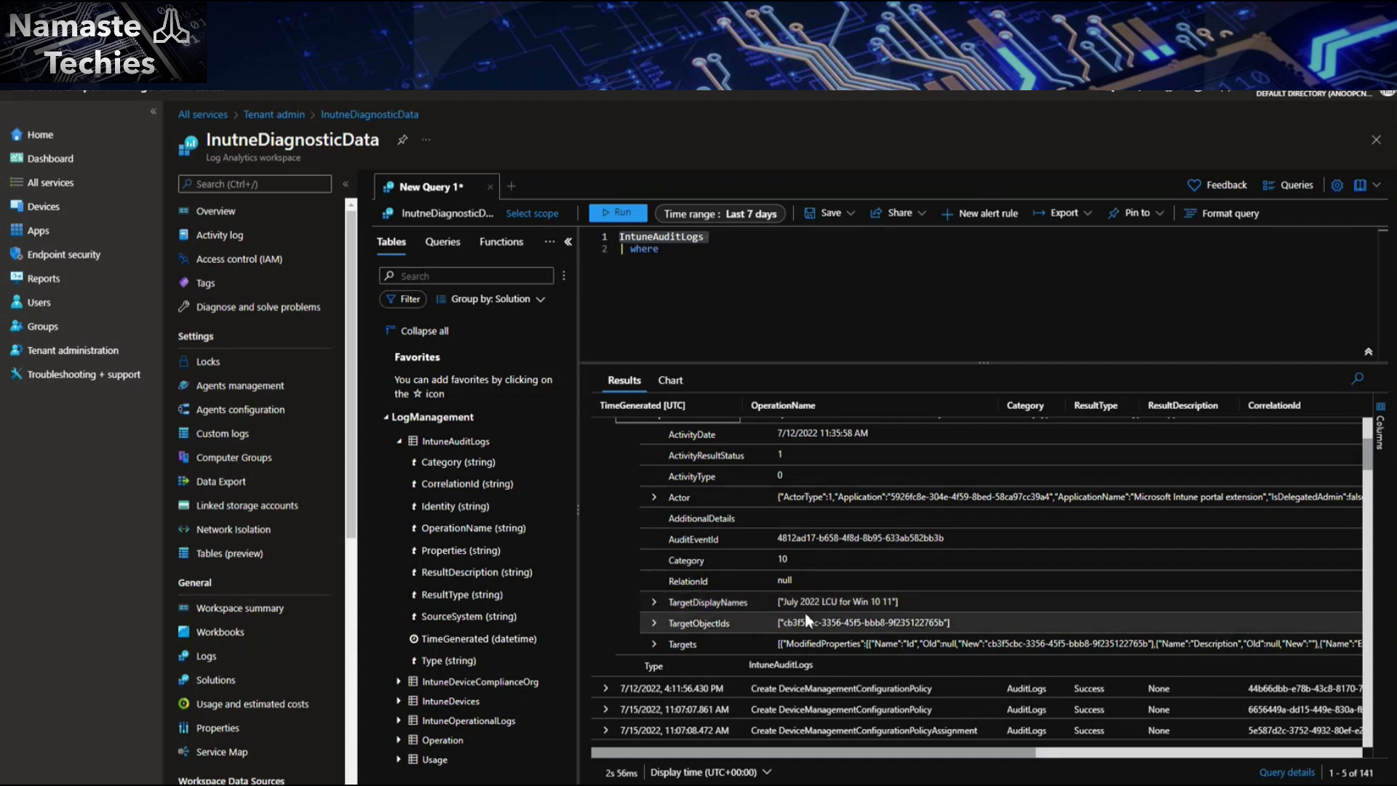
pyautogui.scroll(3, 840, 557)
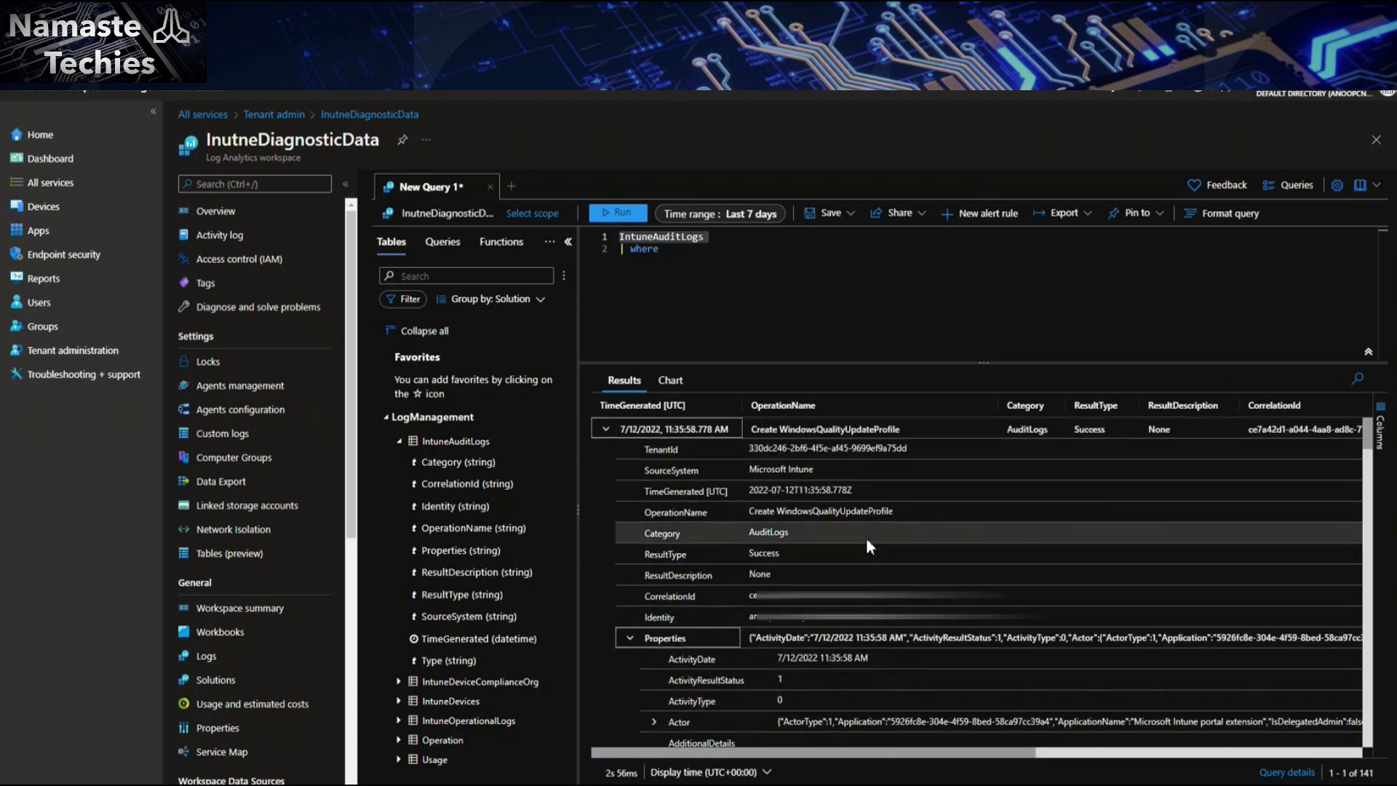
# Copy the first record's operation name and complete the filter as where OperationName == "Create WindowsQualityUpdateProfile".
pyautogui.rightClick(823, 509)
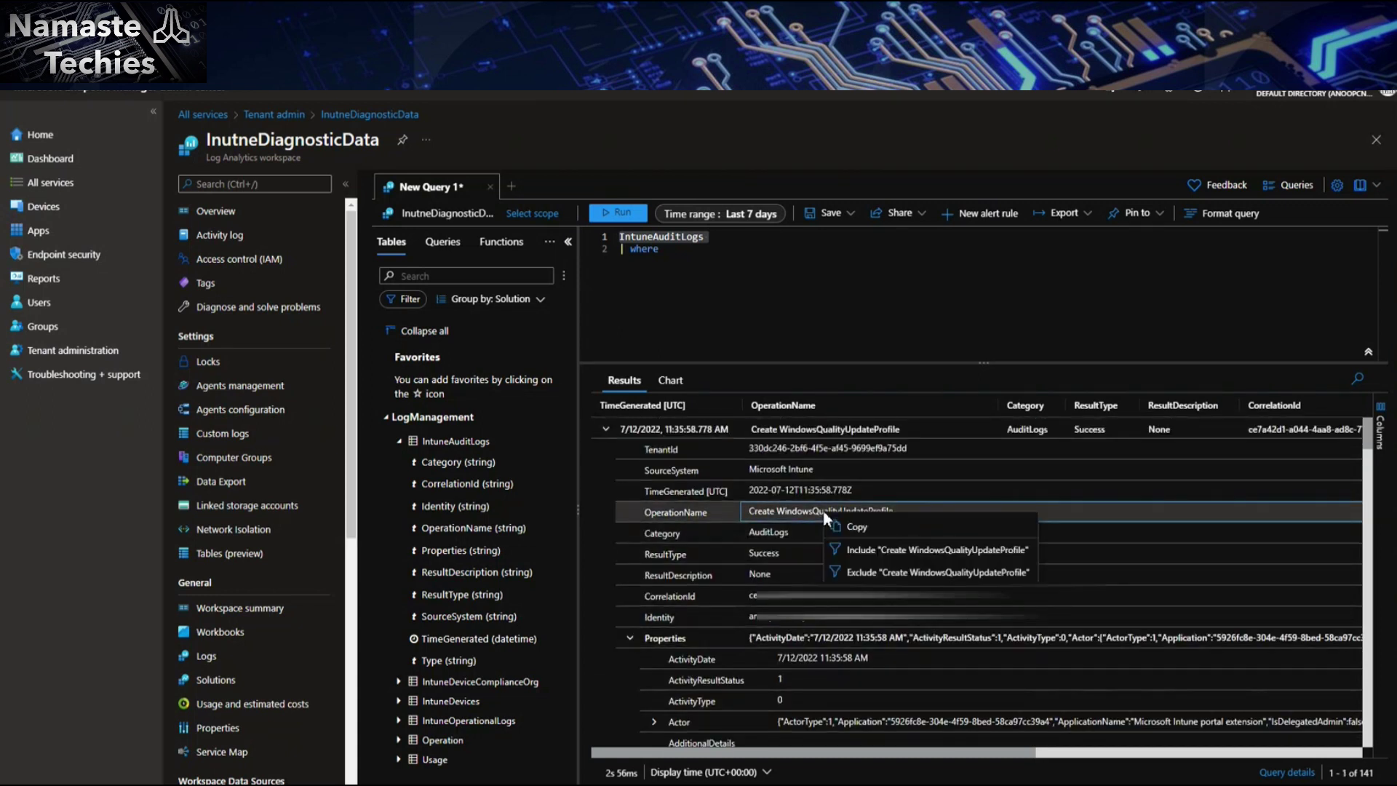
pyautogui.click(866, 529)
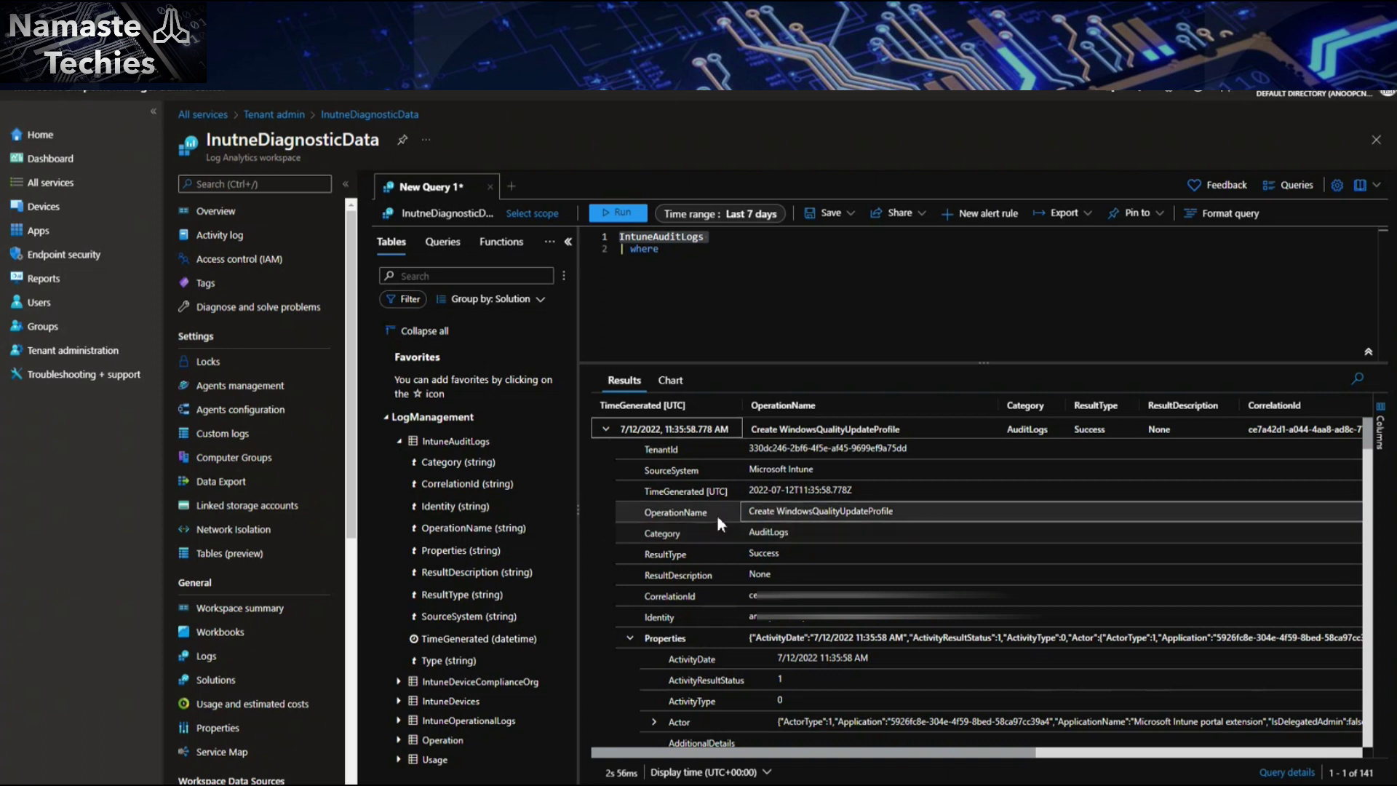
pyautogui.click(685, 260)
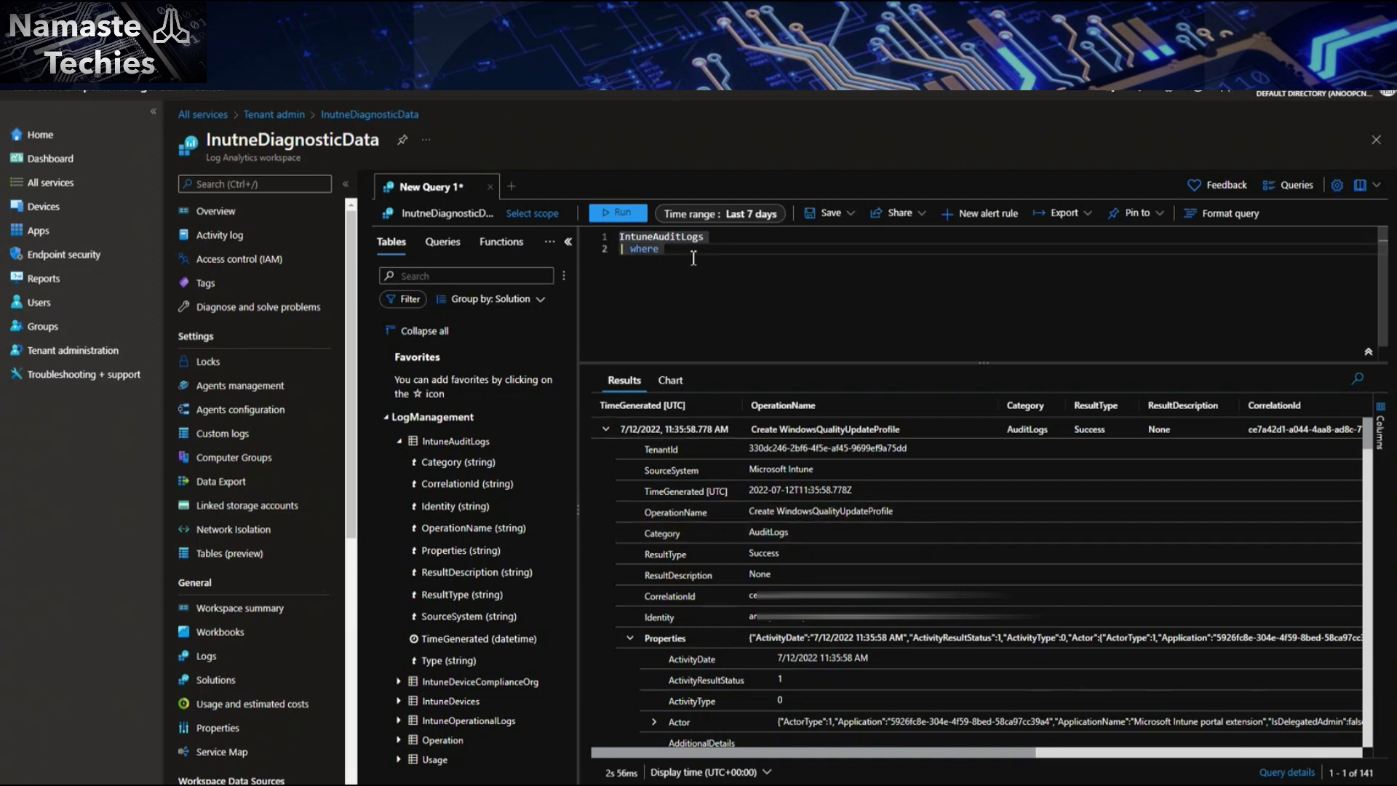
pyautogui.write('op')
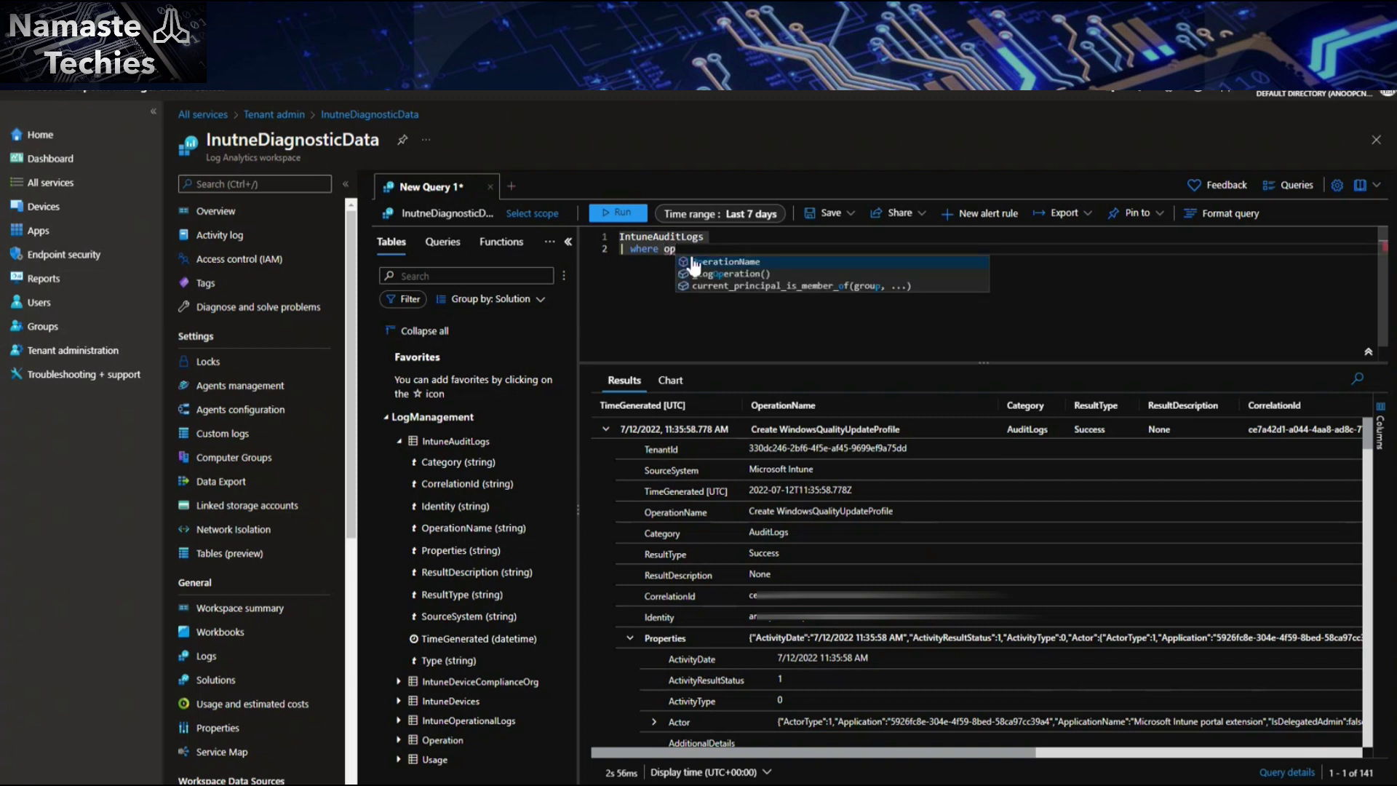
pyautogui.click(693, 262)
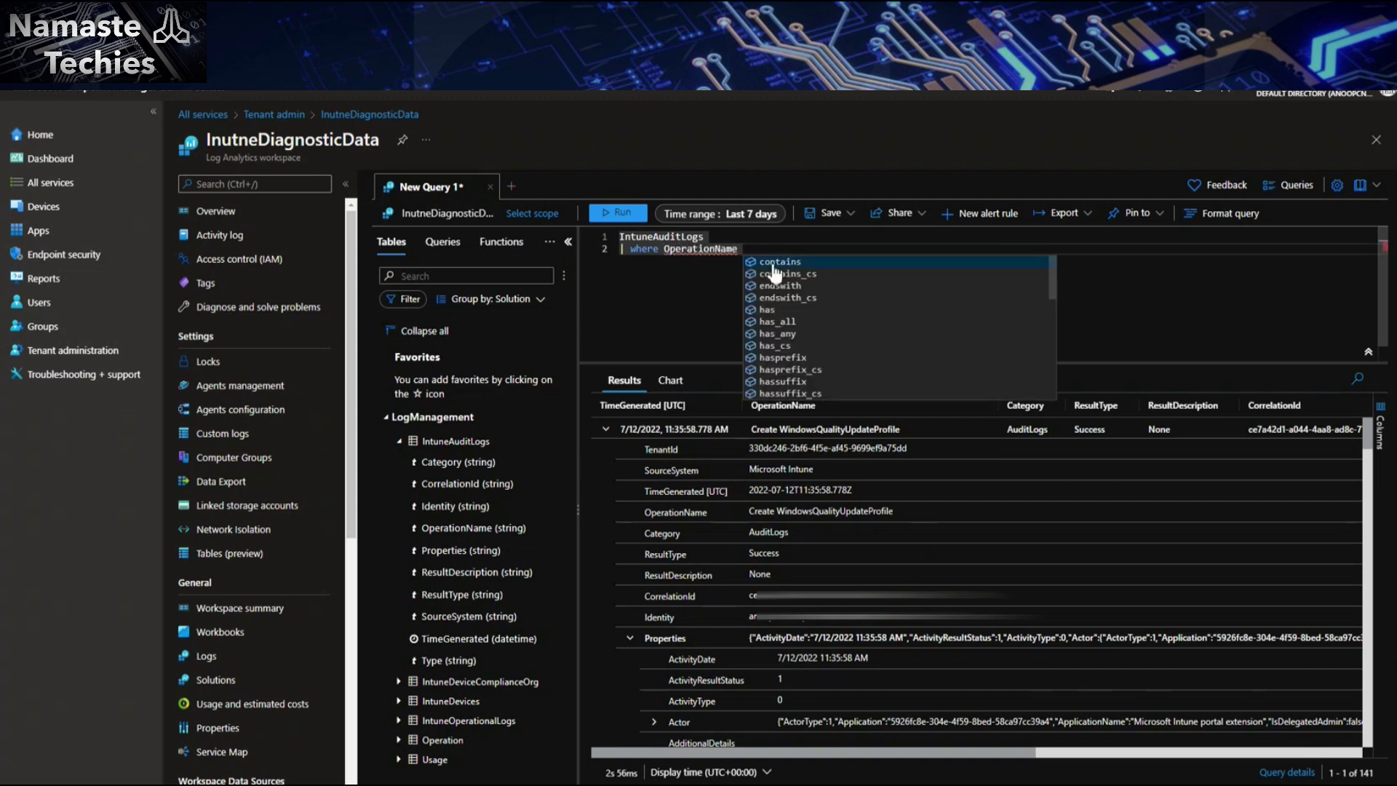
pyautogui.write('== ""')
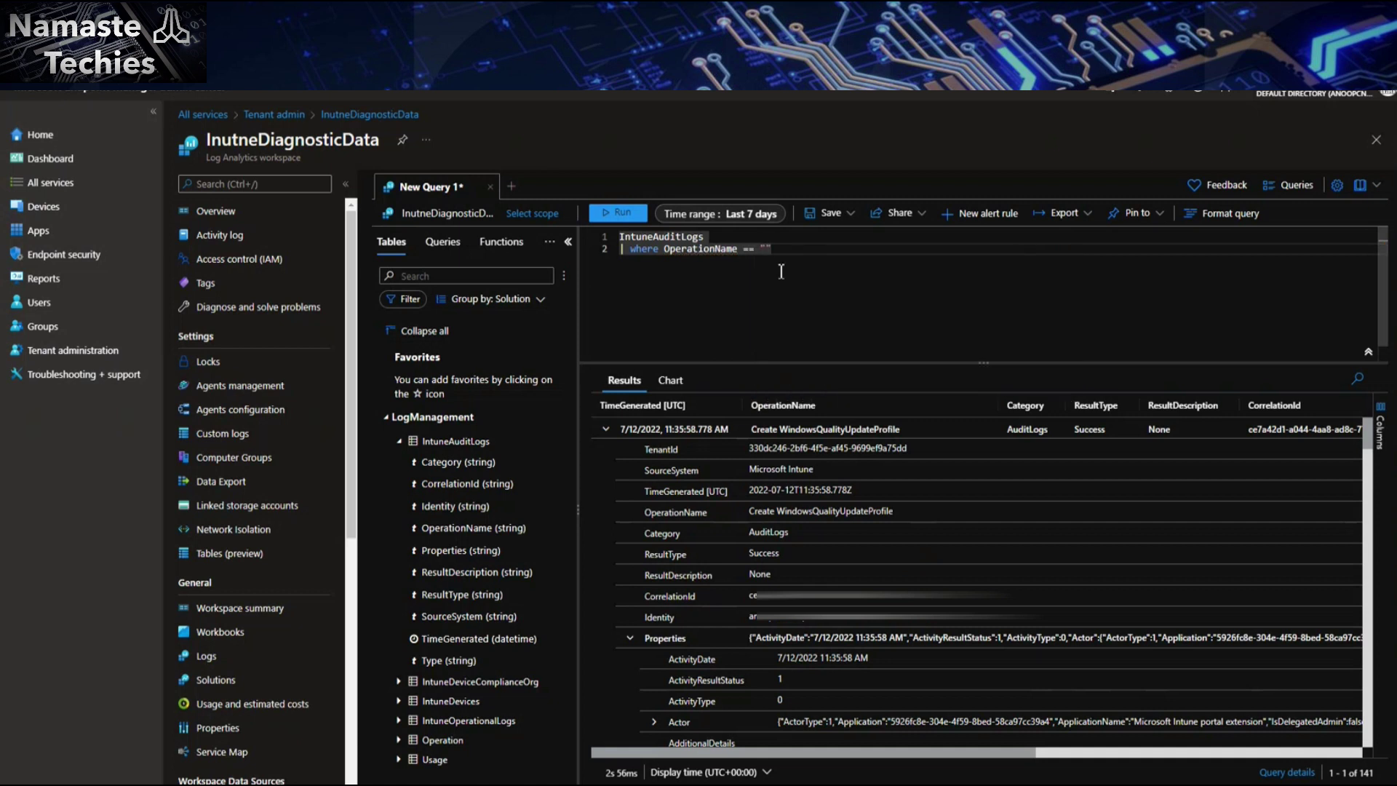
pyautogui.write('Create WindowsQualityUpdateProfile')
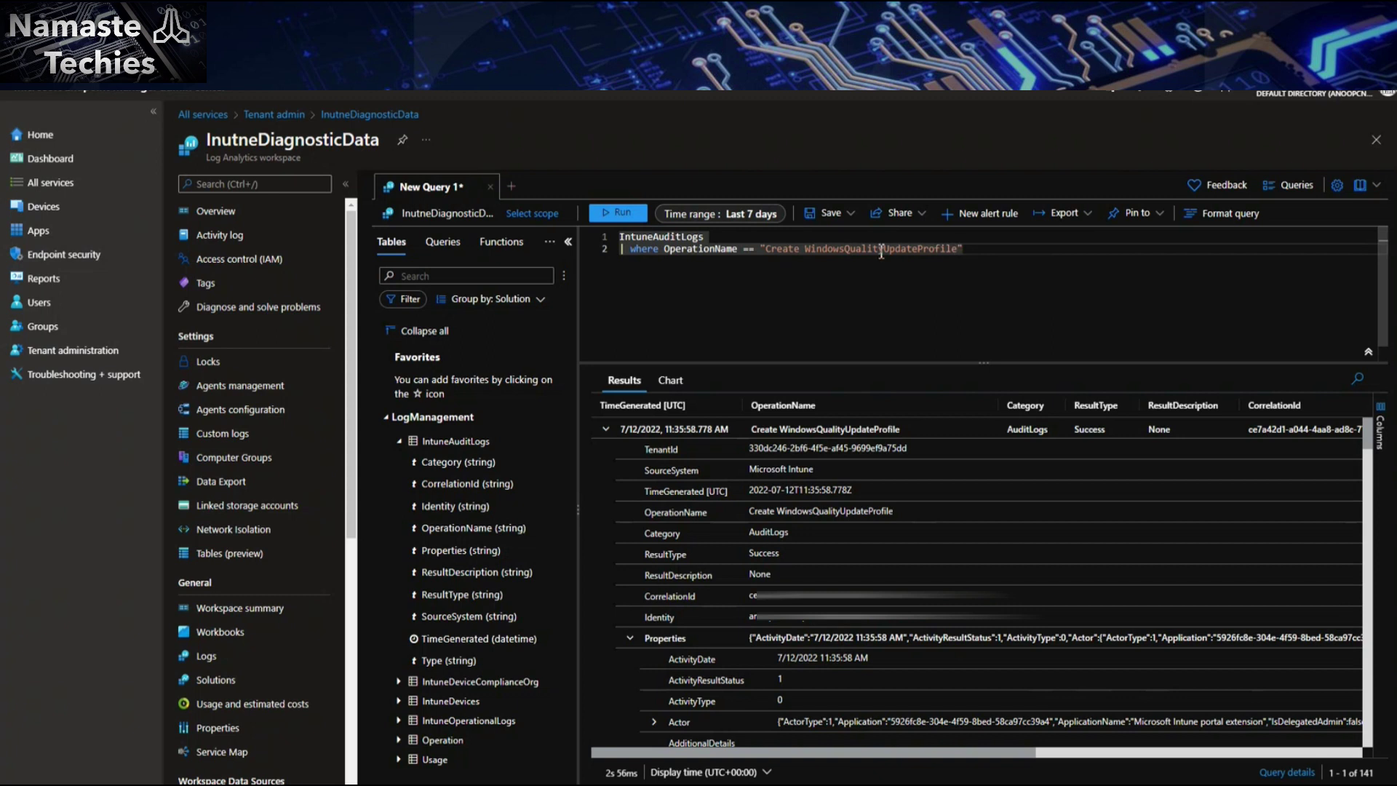
# Run the complete IntuneAuditLogs query with its OperationName filter and expand the returned record.
pyautogui.hotkey('ctrl', 'a')
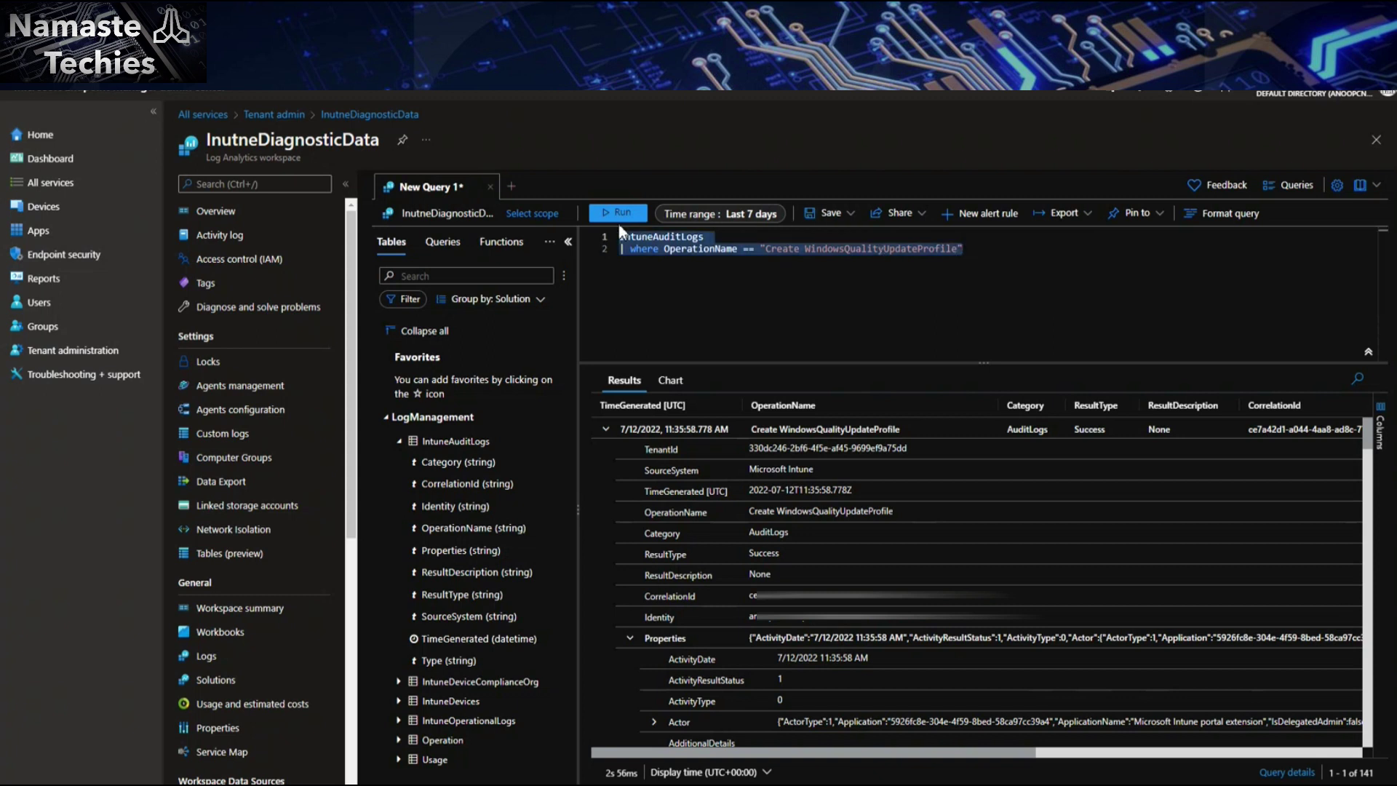
pyautogui.click(1033, 252)
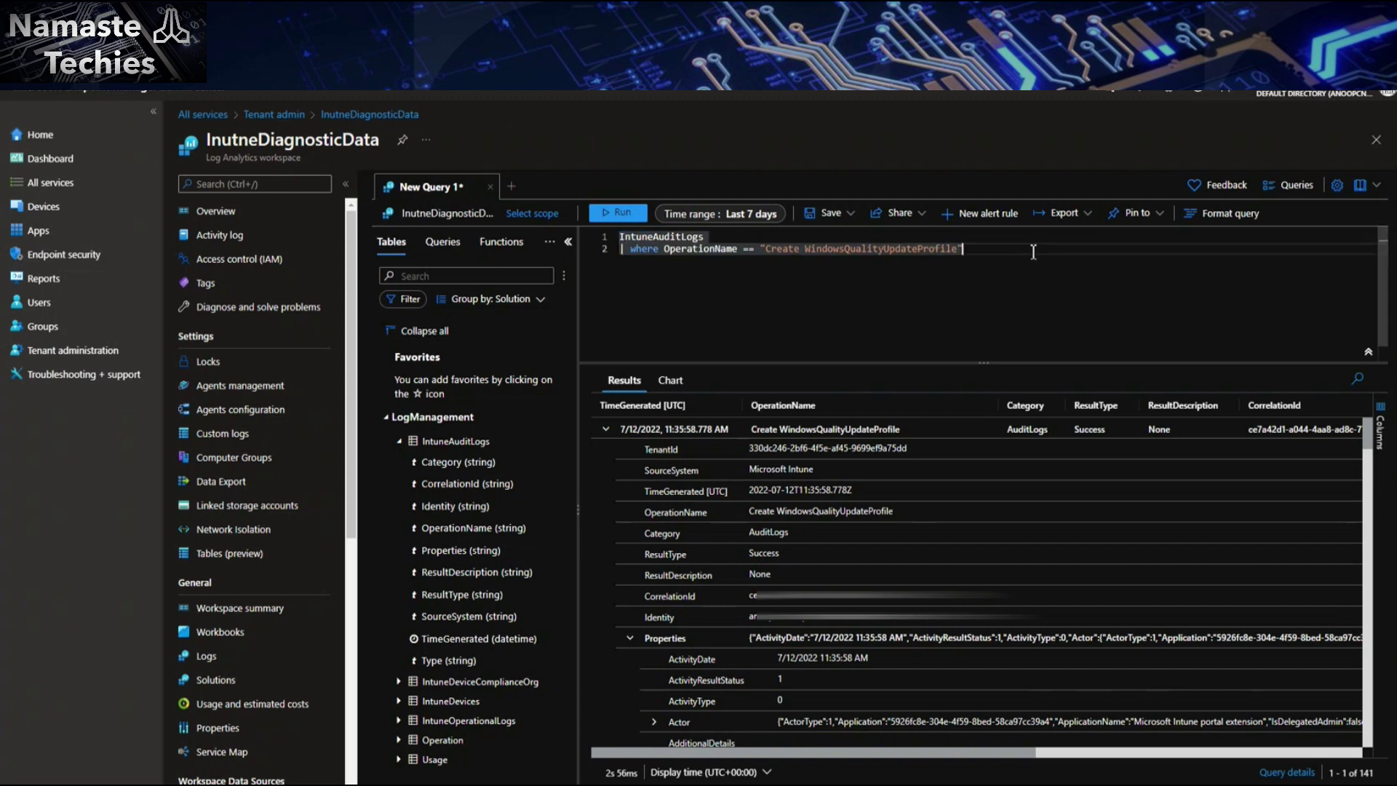
pyautogui.hotkey('ctrl', 'a')
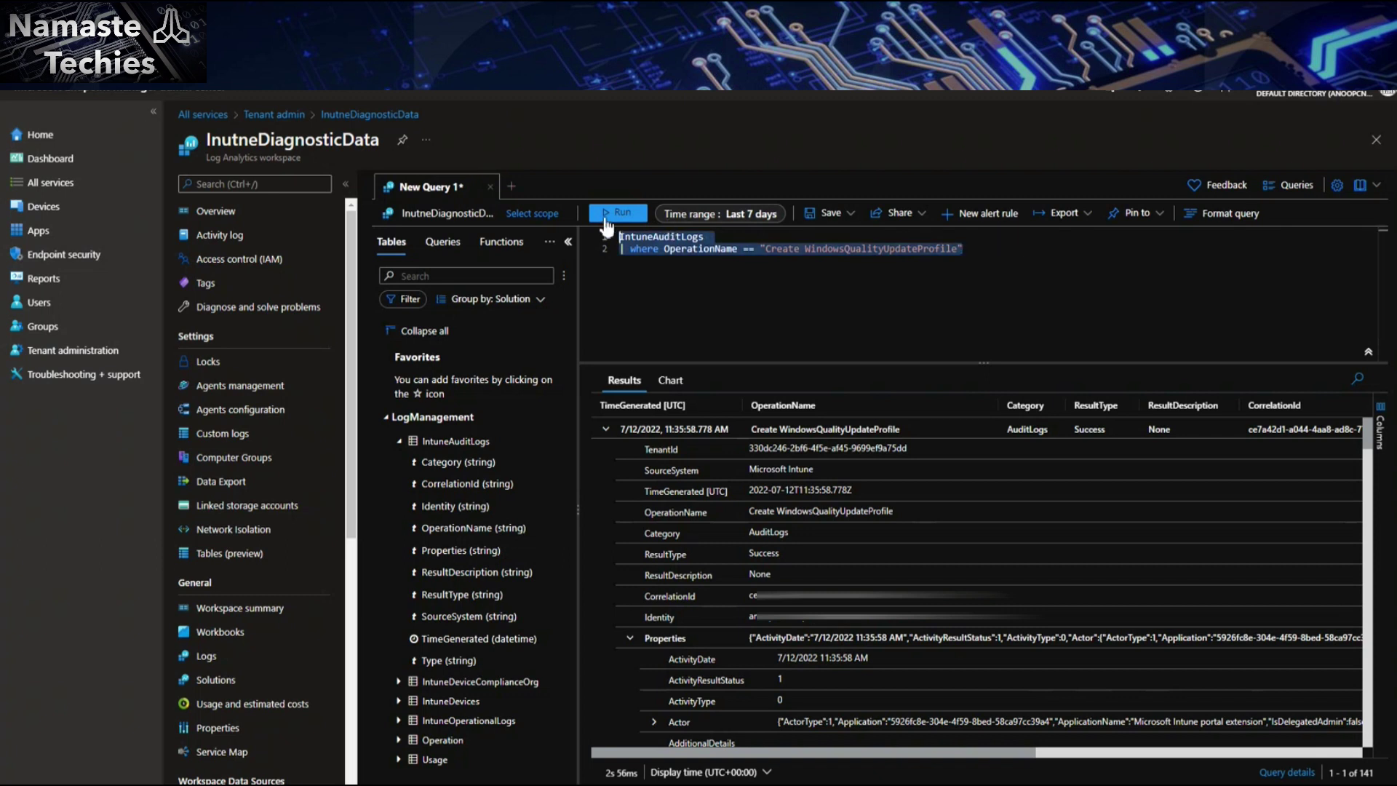
pyautogui.click(618, 213)
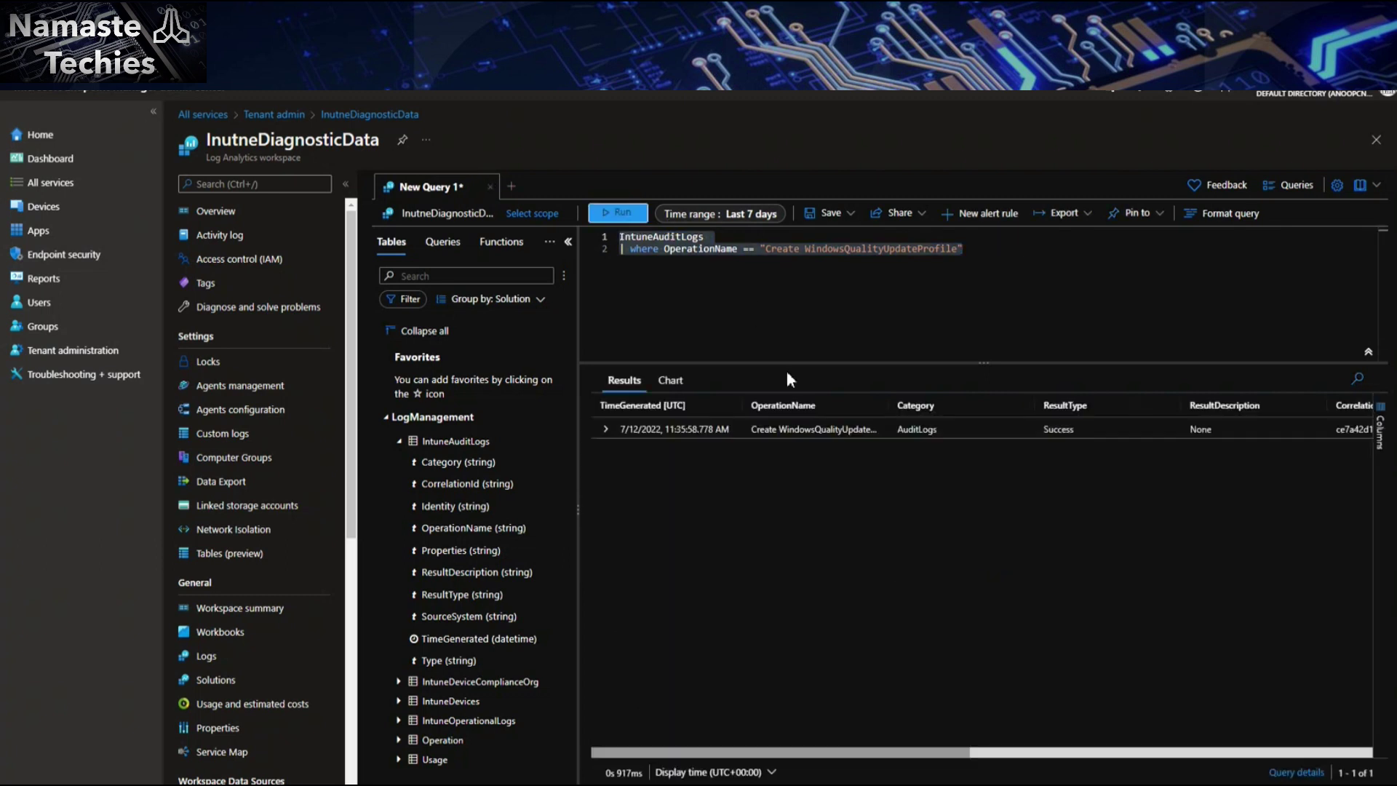
pyautogui.click(605, 430)
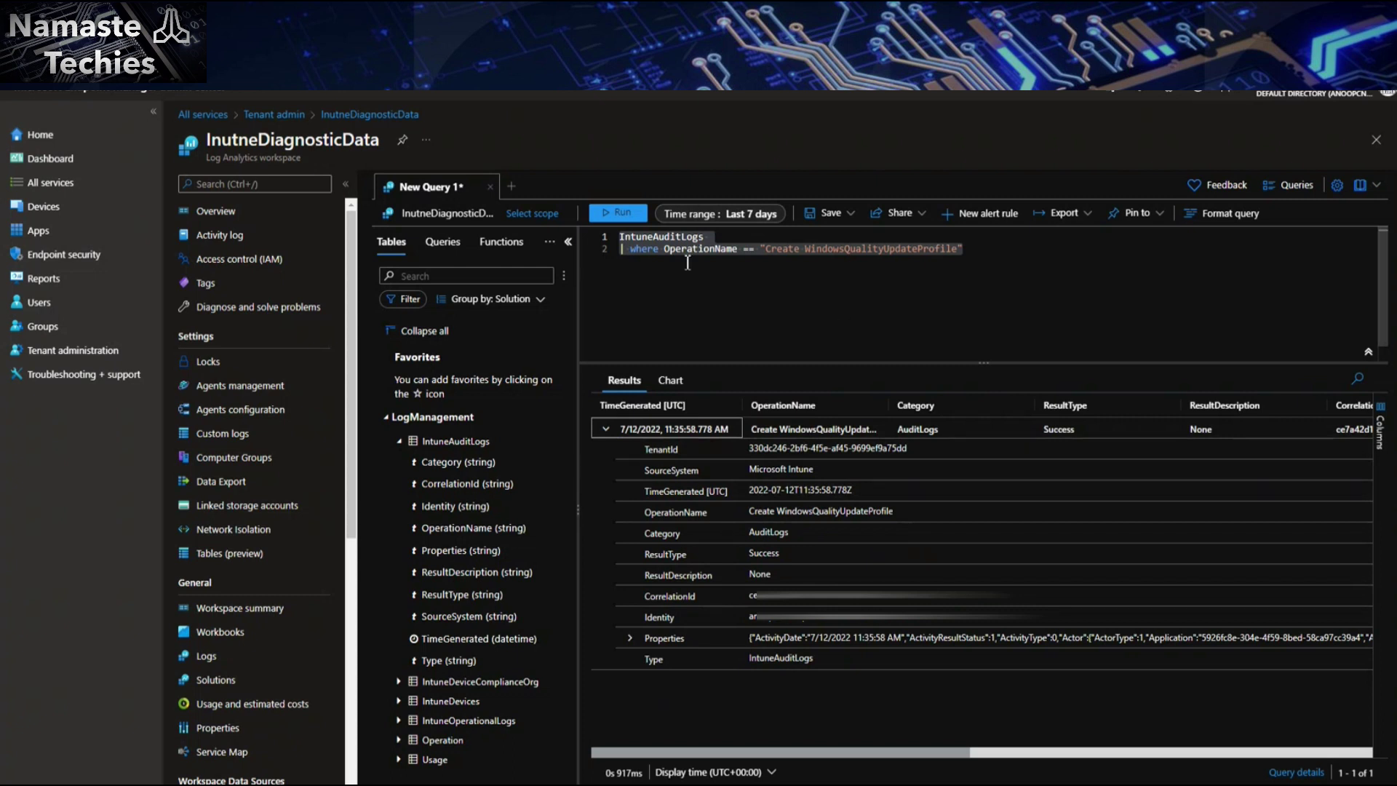
# Add the line "| project SourceSystem" below the filter and run the whole query.
pyautogui.click(975, 251)
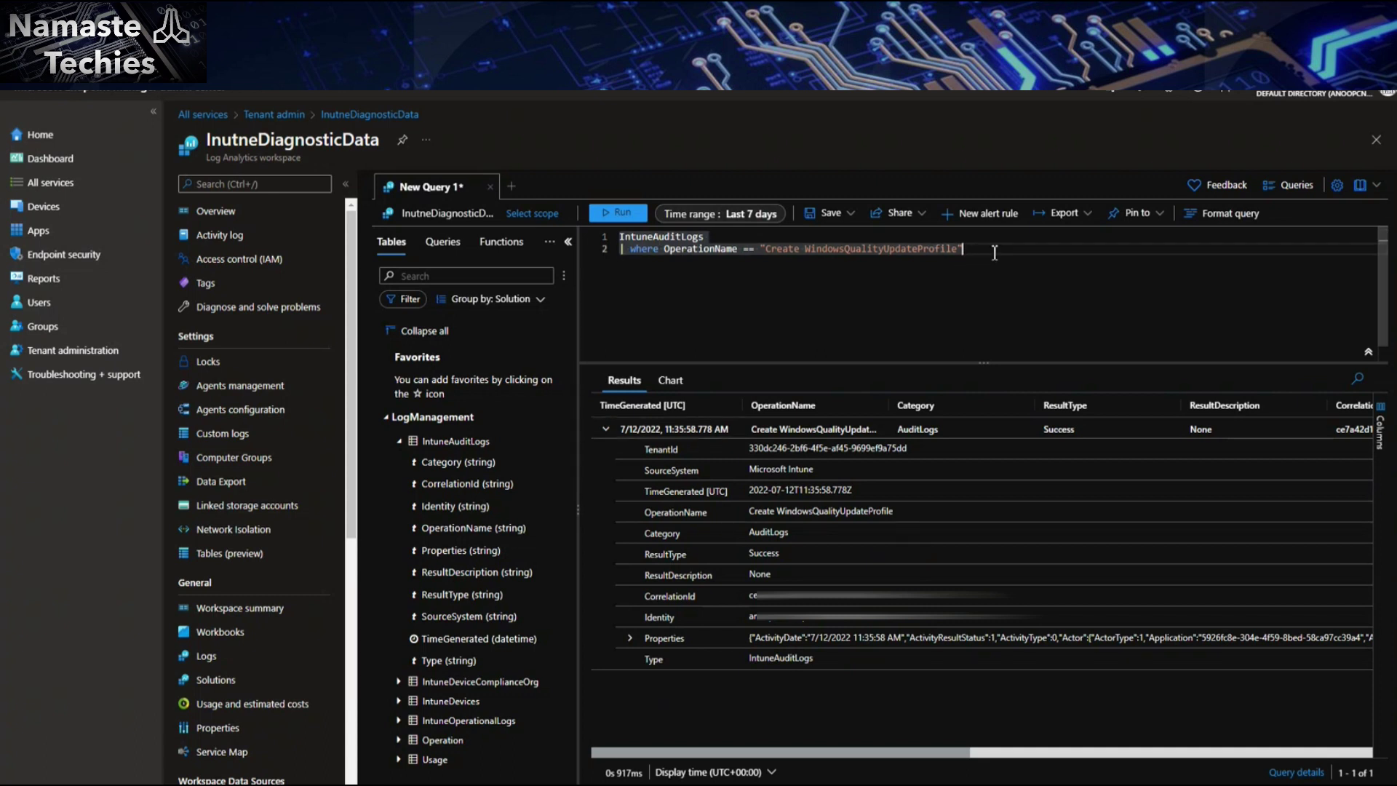
pyautogui.press('Return')
pyautogui.write('| ')
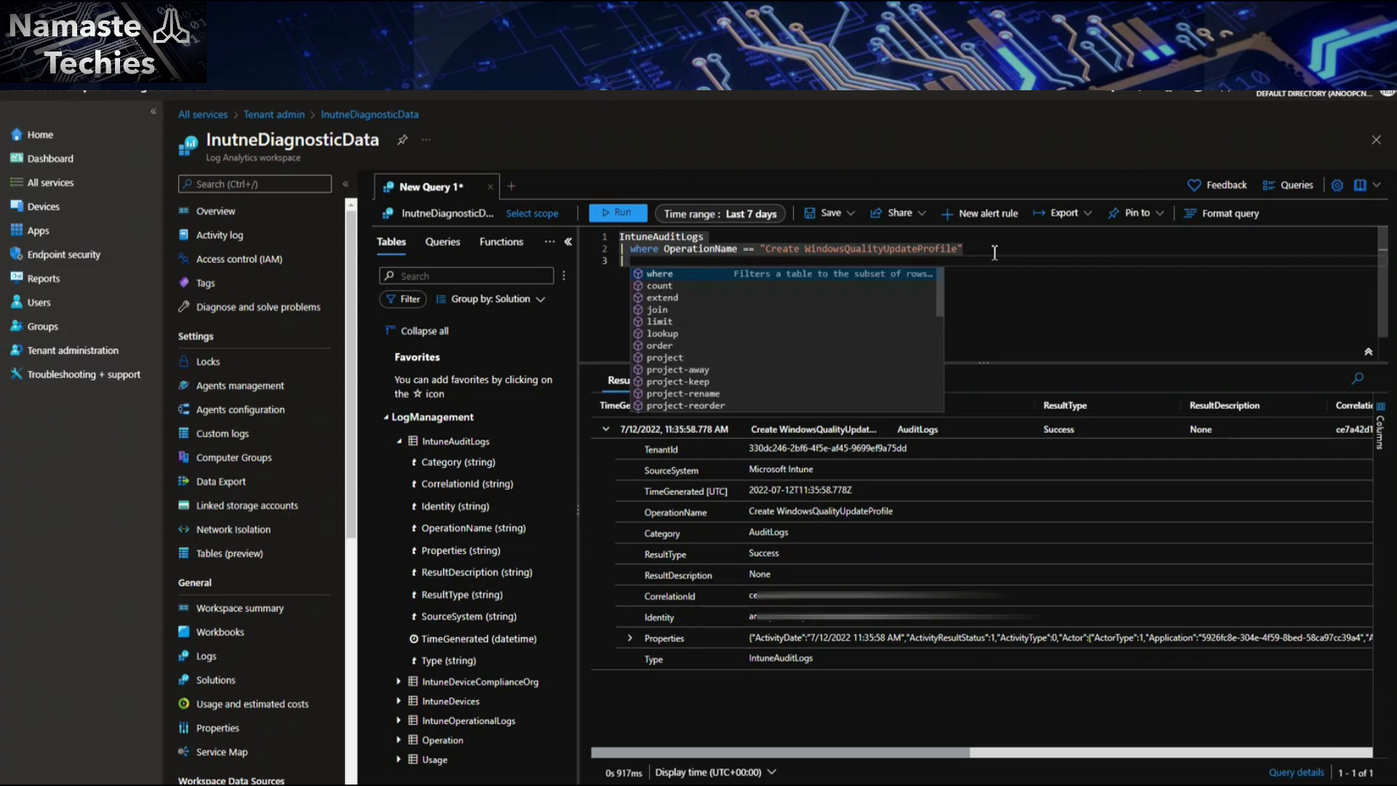
pyautogui.write('proh')
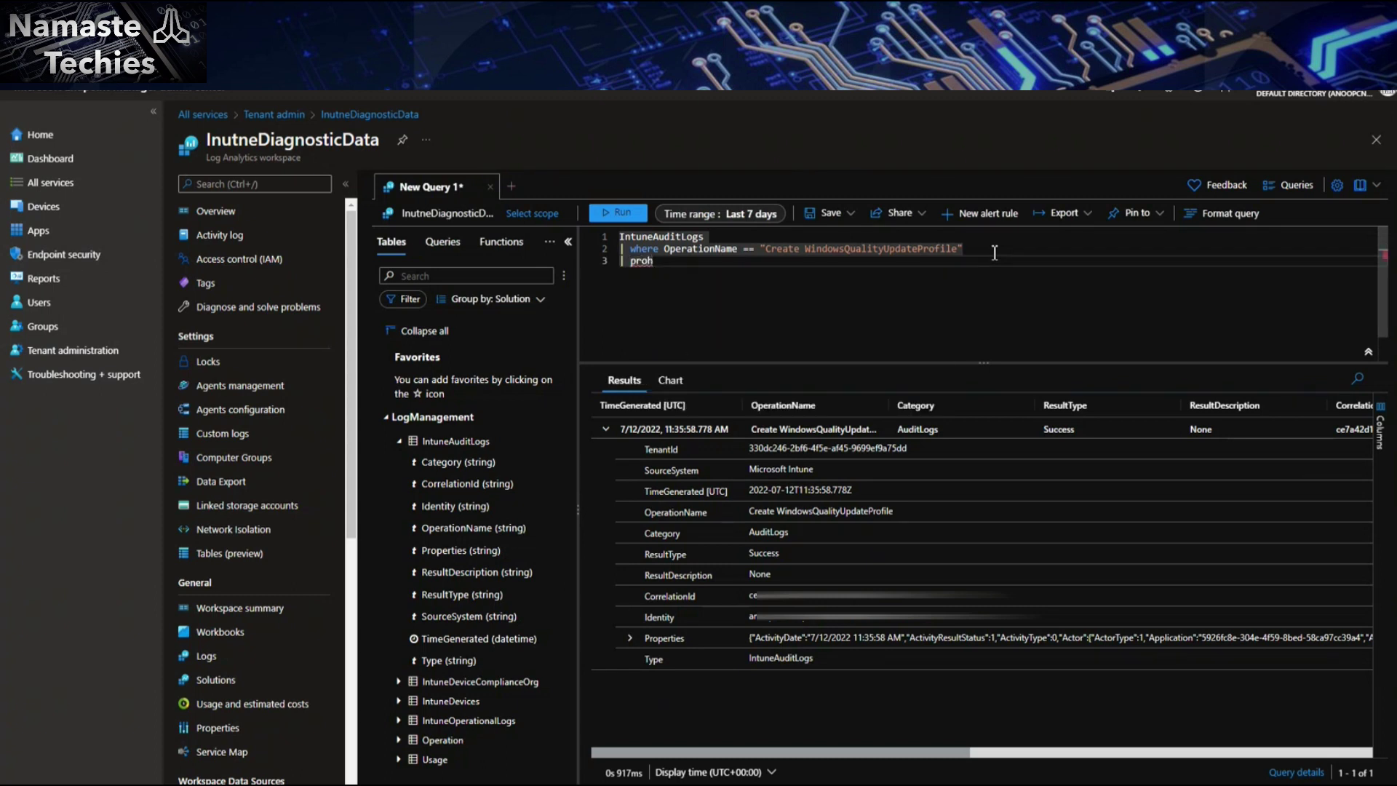
pyautogui.press('BackSpace')
pyautogui.press('BackSpace')
pyautogui.write('oject')
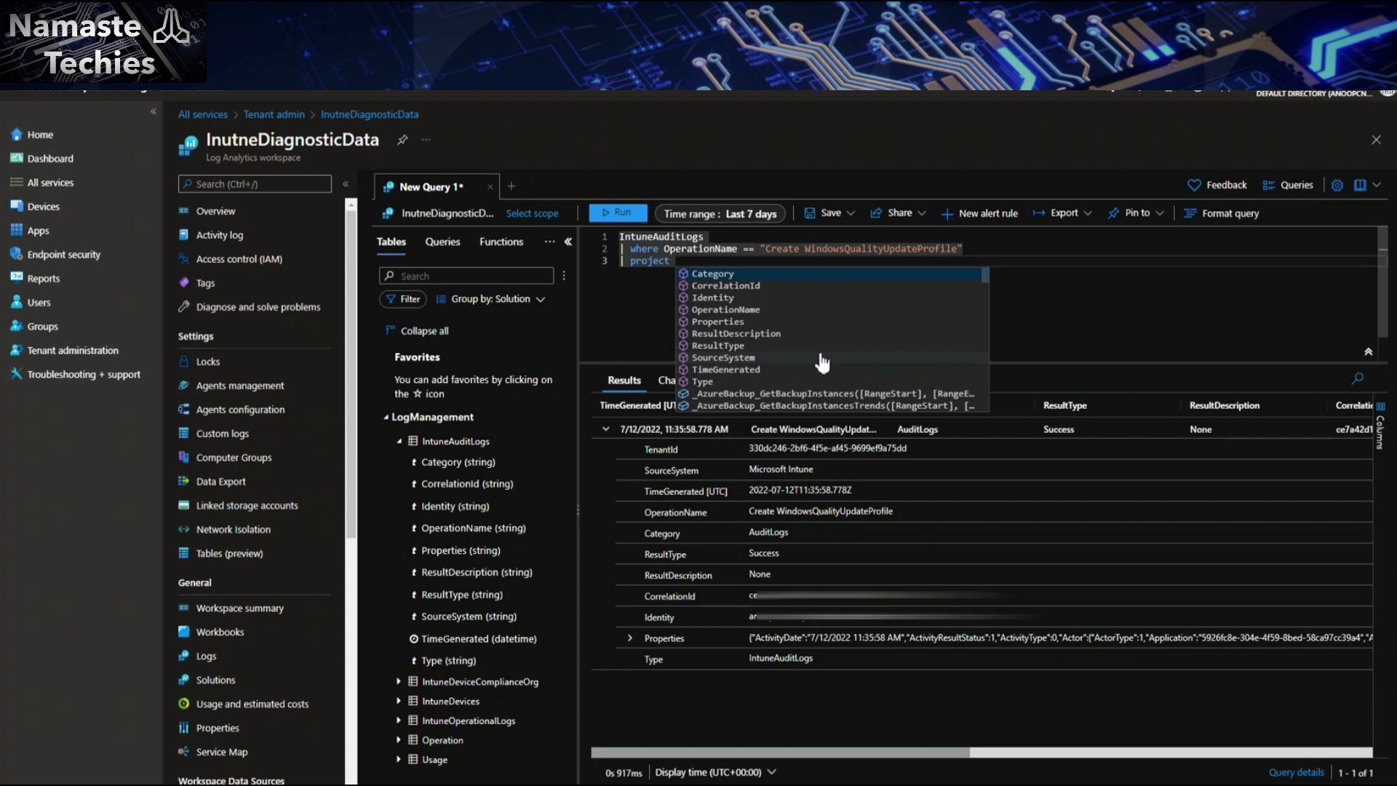
pyautogui.click(740, 361)
pyautogui.moveTo(744, 261); pyautogui.dragTo(627, 230)
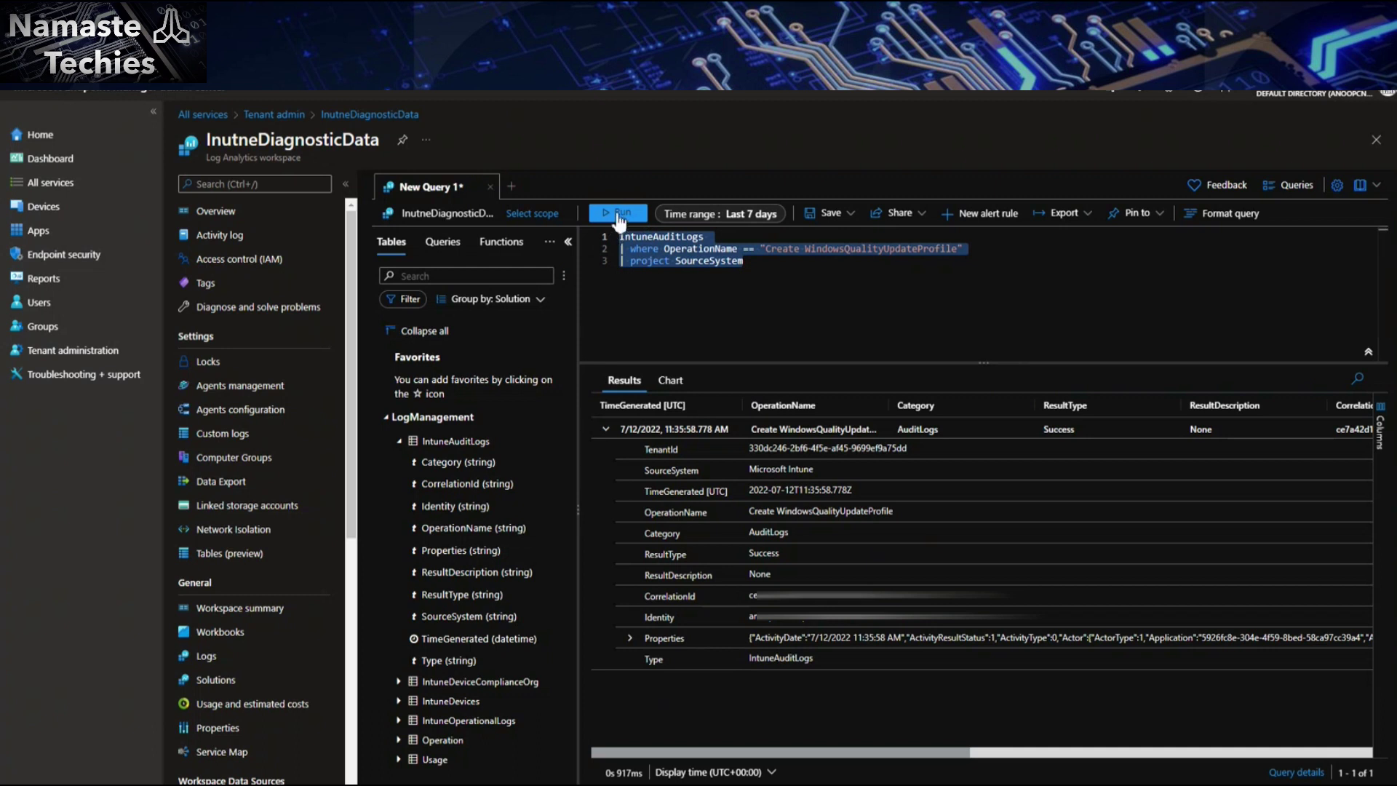
pyautogui.click(620, 215)
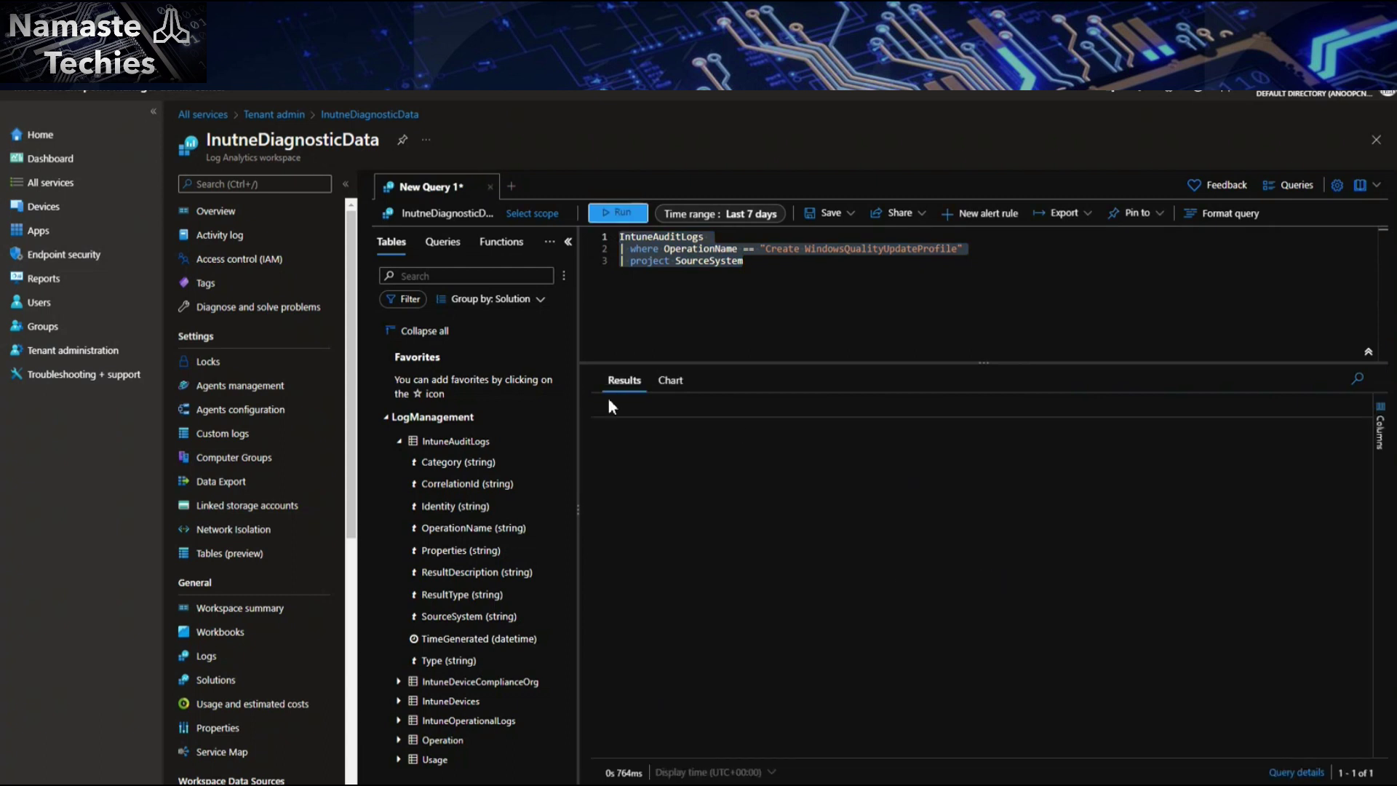
# Replace the projected column SourceSystem with Category, run the whole query and expand the returned row.
pyautogui.moveTo(763, 269); pyautogui.dragTo(676, 266)
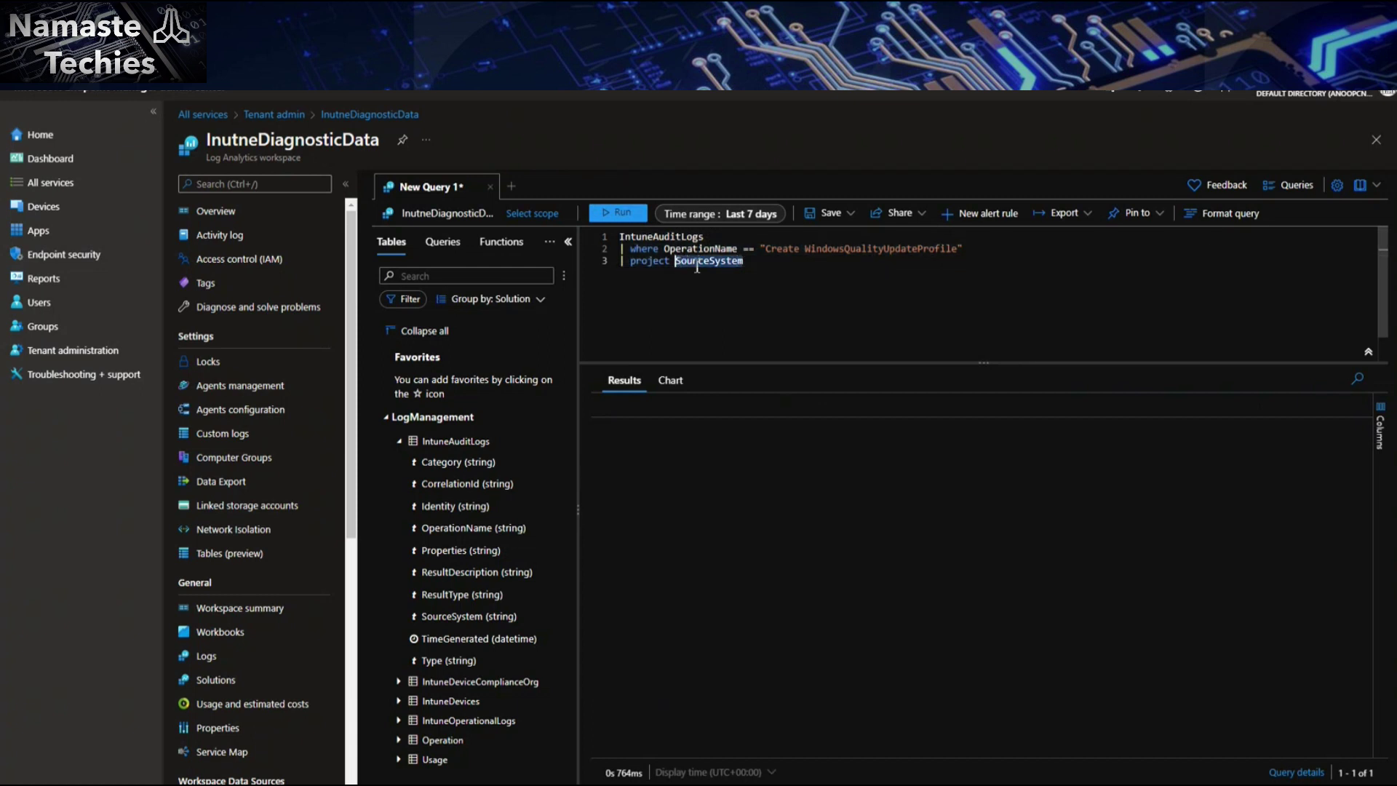
pyautogui.press('BackSpace')
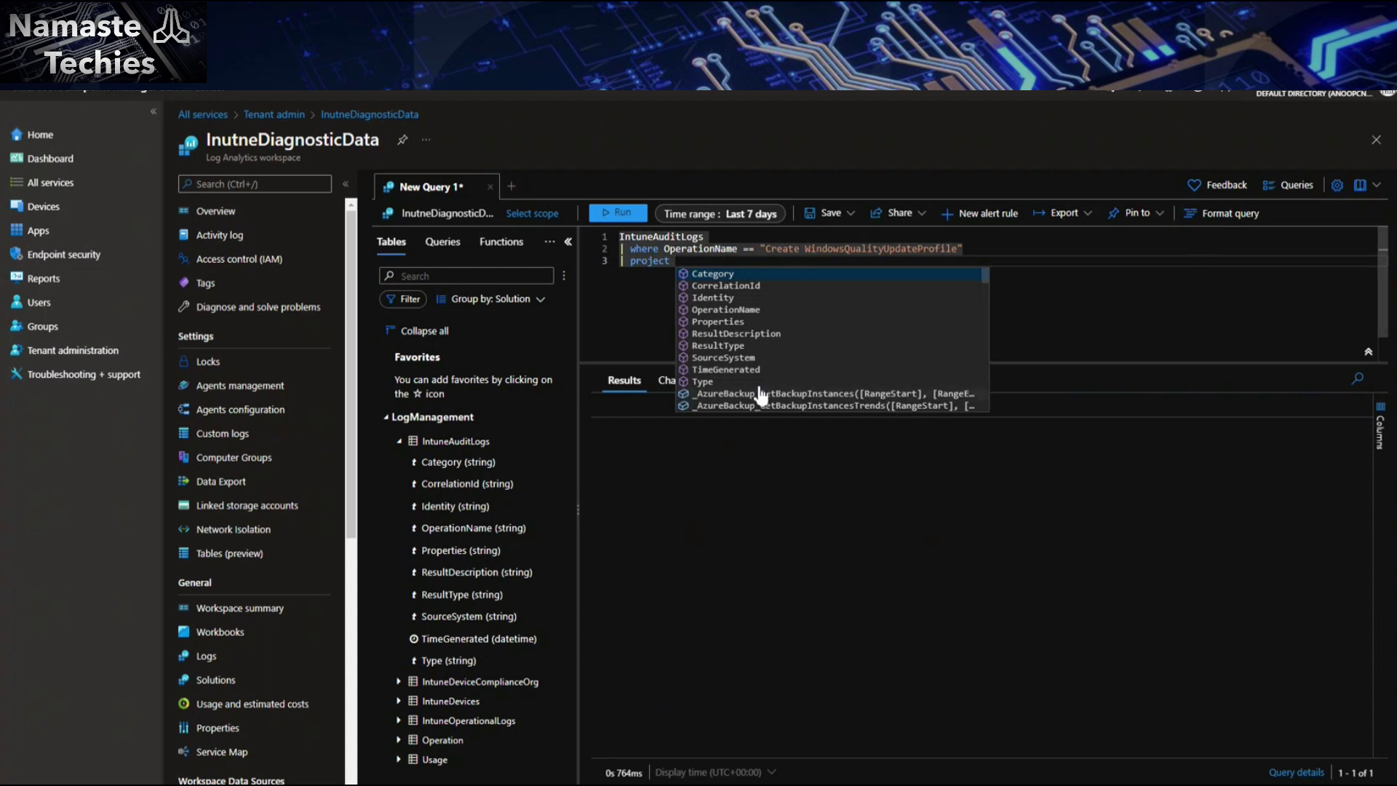
pyautogui.click(728, 274)
pyautogui.moveTo(722, 262); pyautogui.dragTo(622, 237)
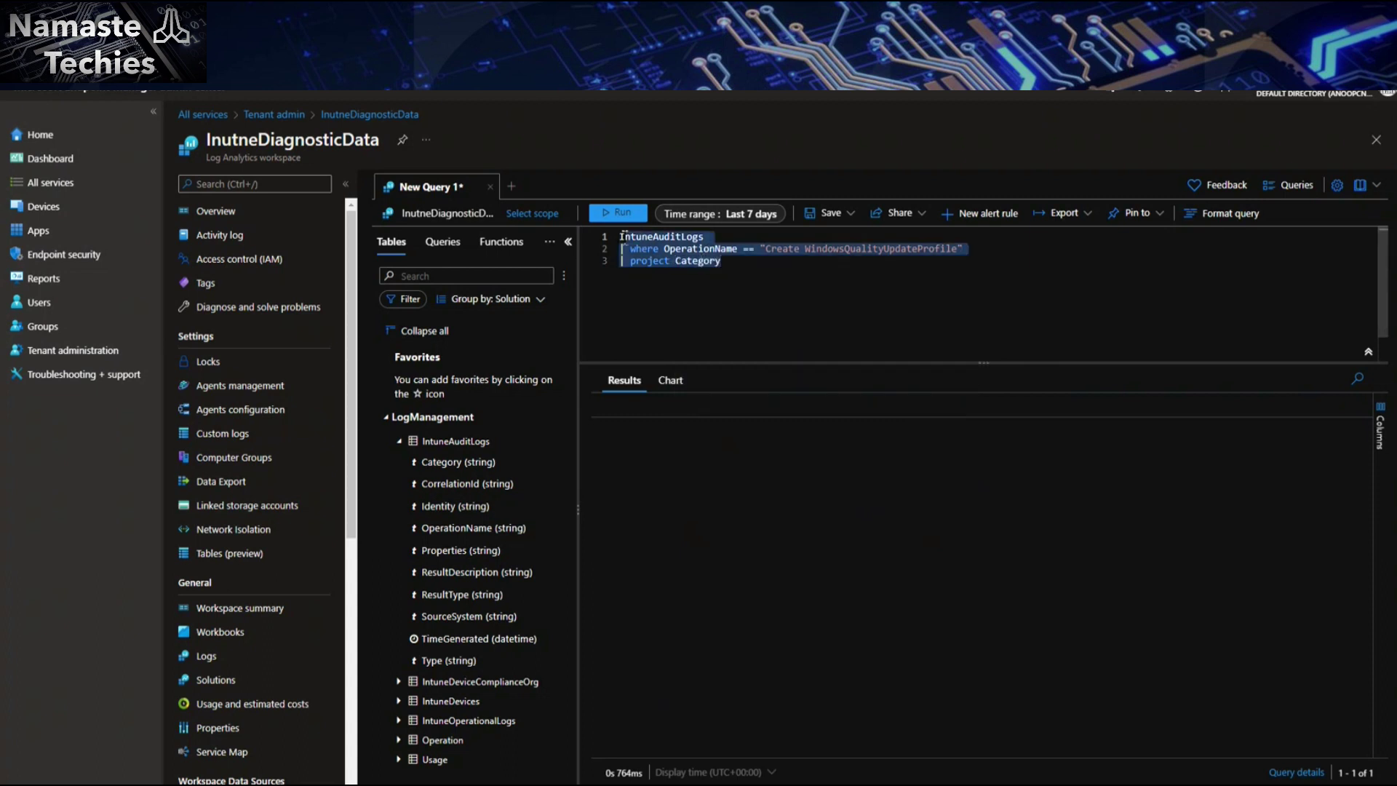
pyautogui.click(615, 212)
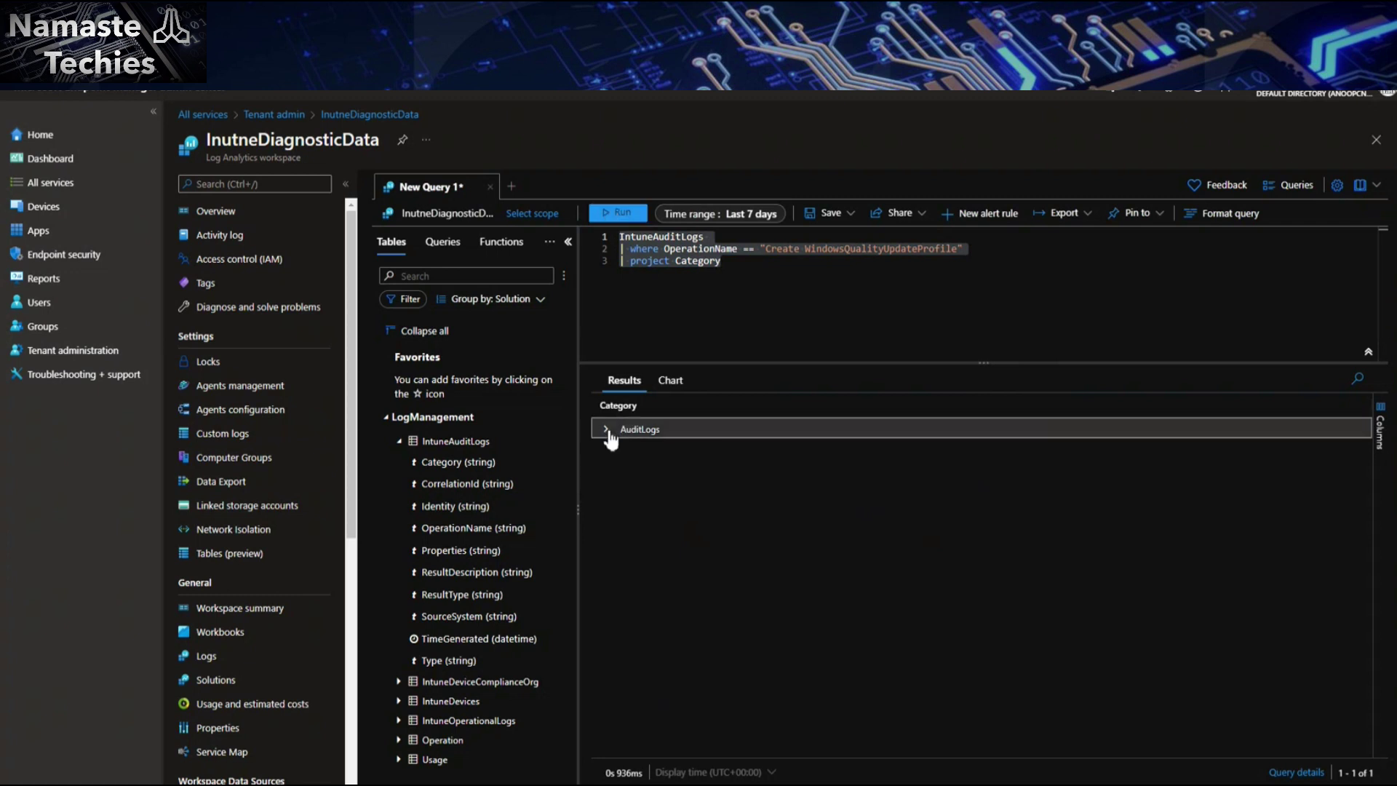
pyautogui.click(608, 431)
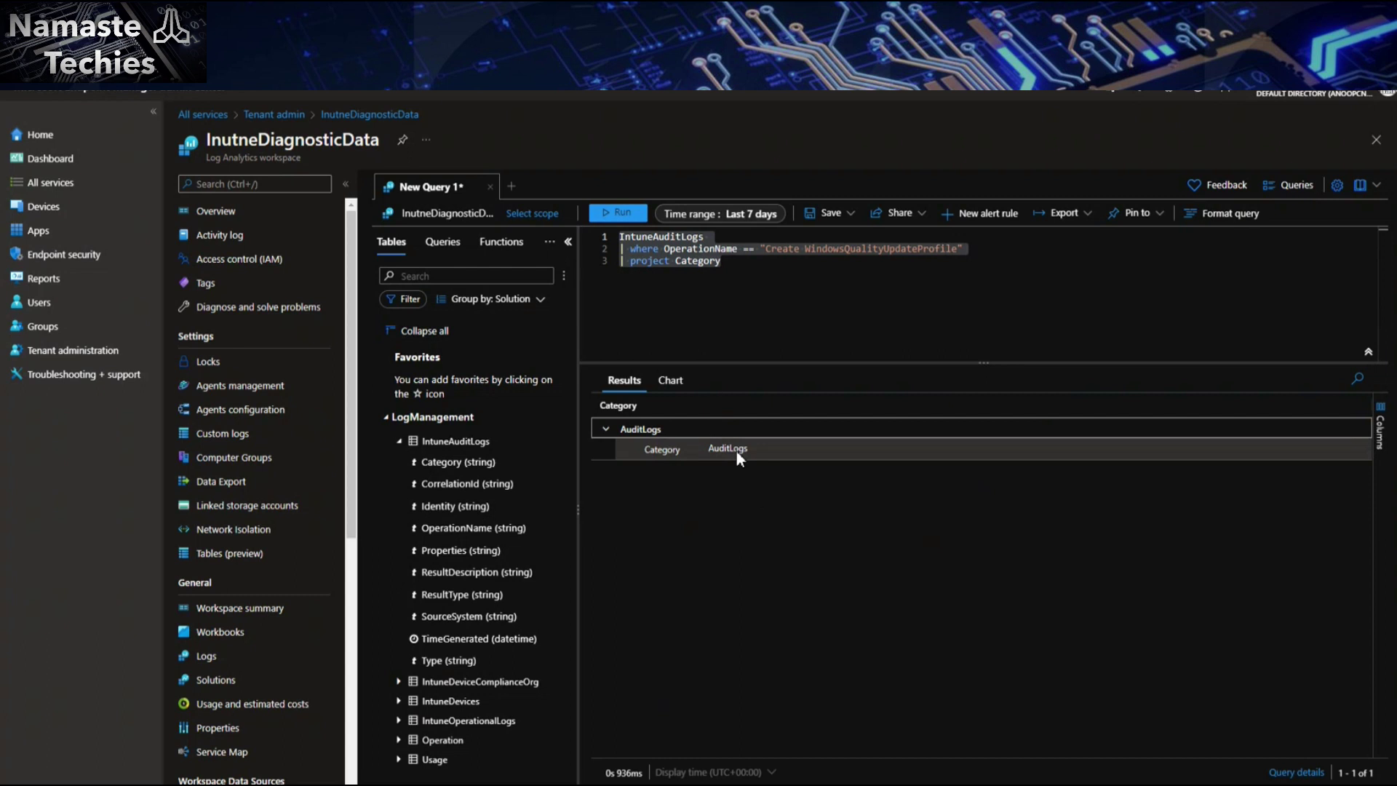
# Replace the projected column Category with Type and run the whole query.
pyautogui.click(672, 262)
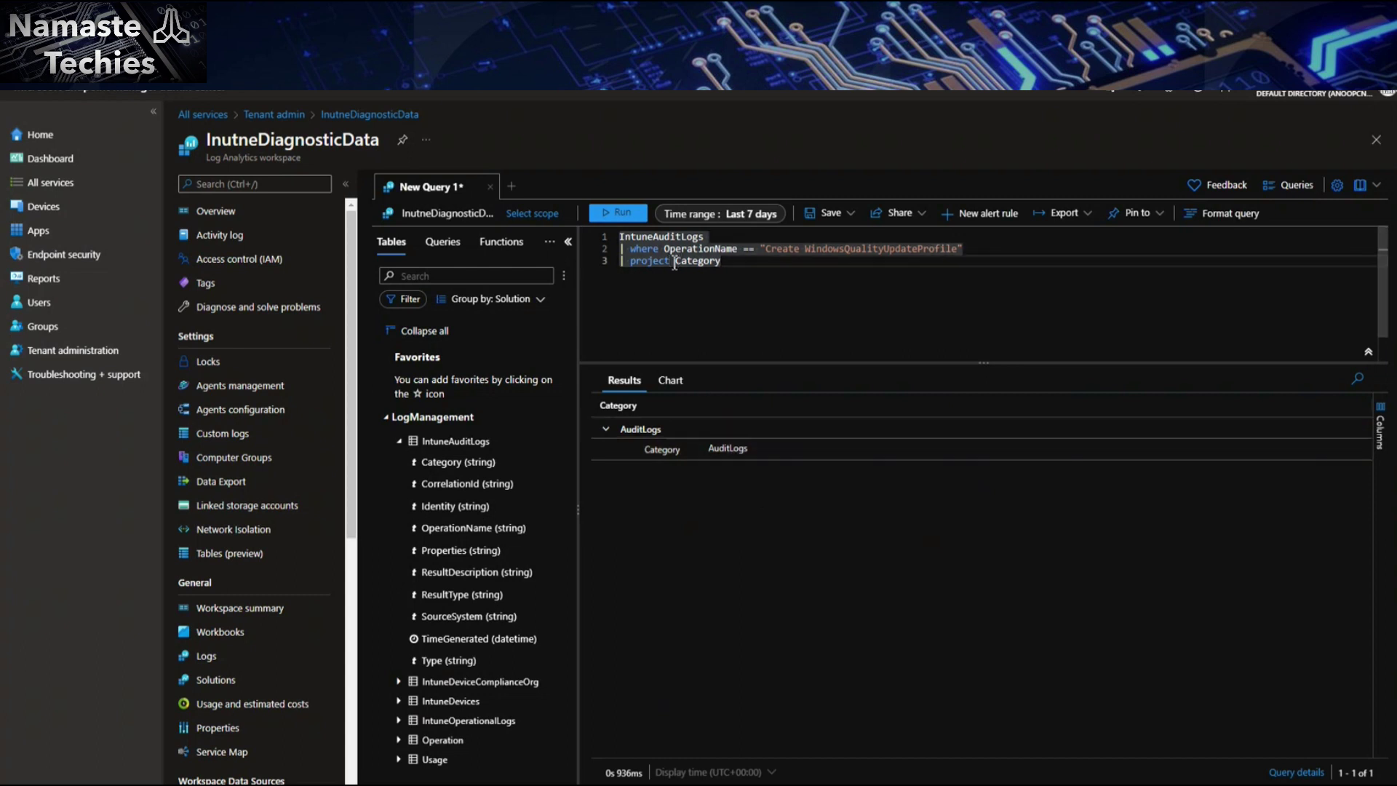
pyautogui.moveTo(674, 262); pyautogui.dragTo(760, 260)
pyautogui.press('BackSpace')
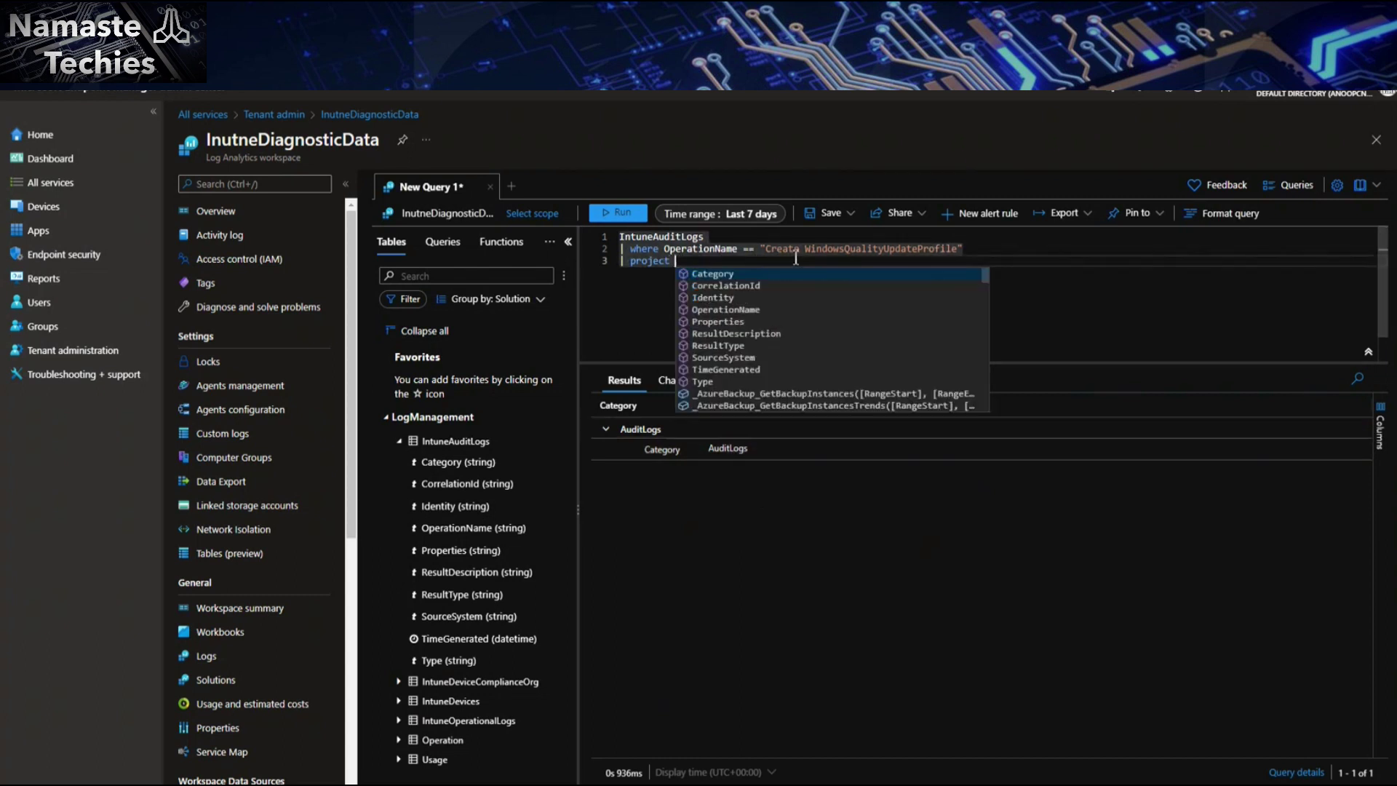
pyautogui.click(710, 382)
pyautogui.moveTo(700, 262); pyautogui.dragTo(617, 235)
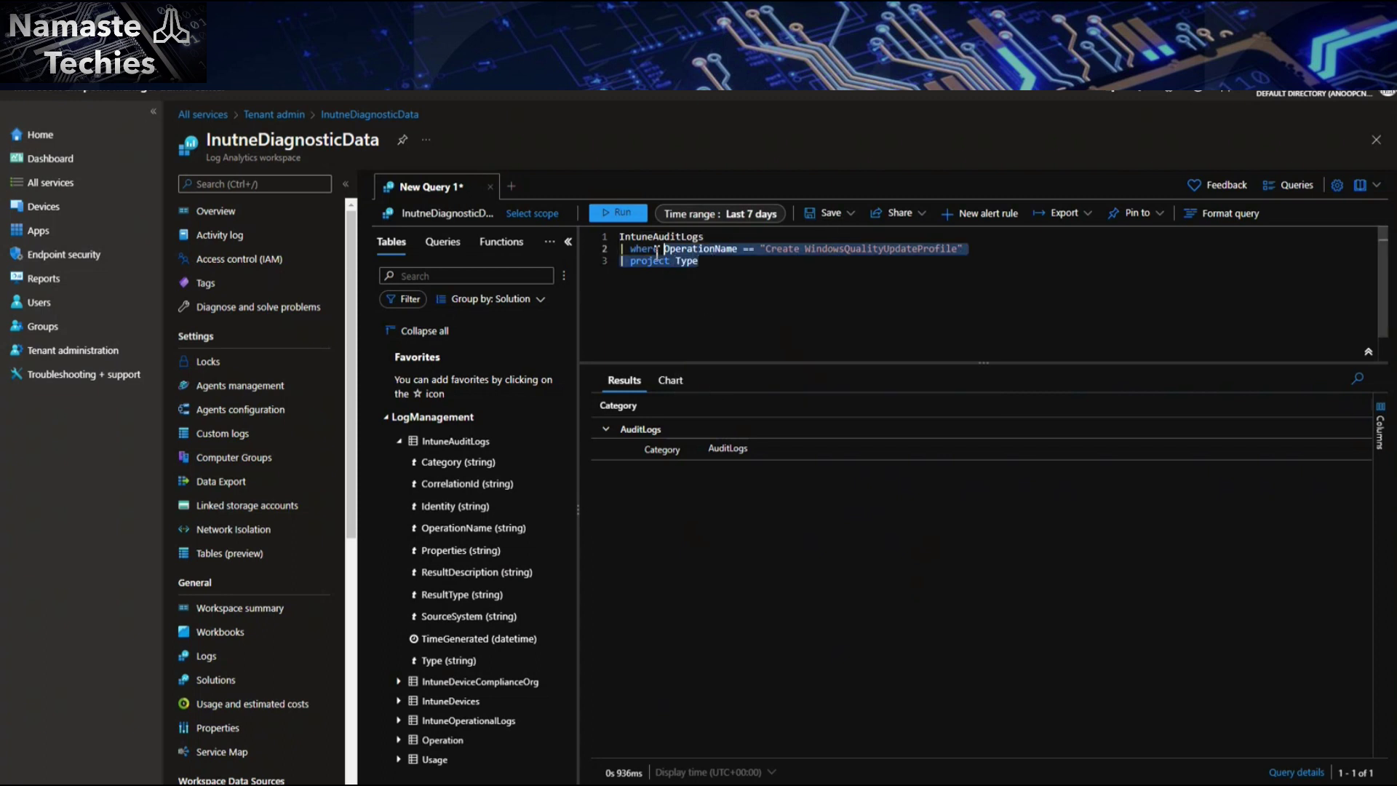
pyautogui.click(617, 214)
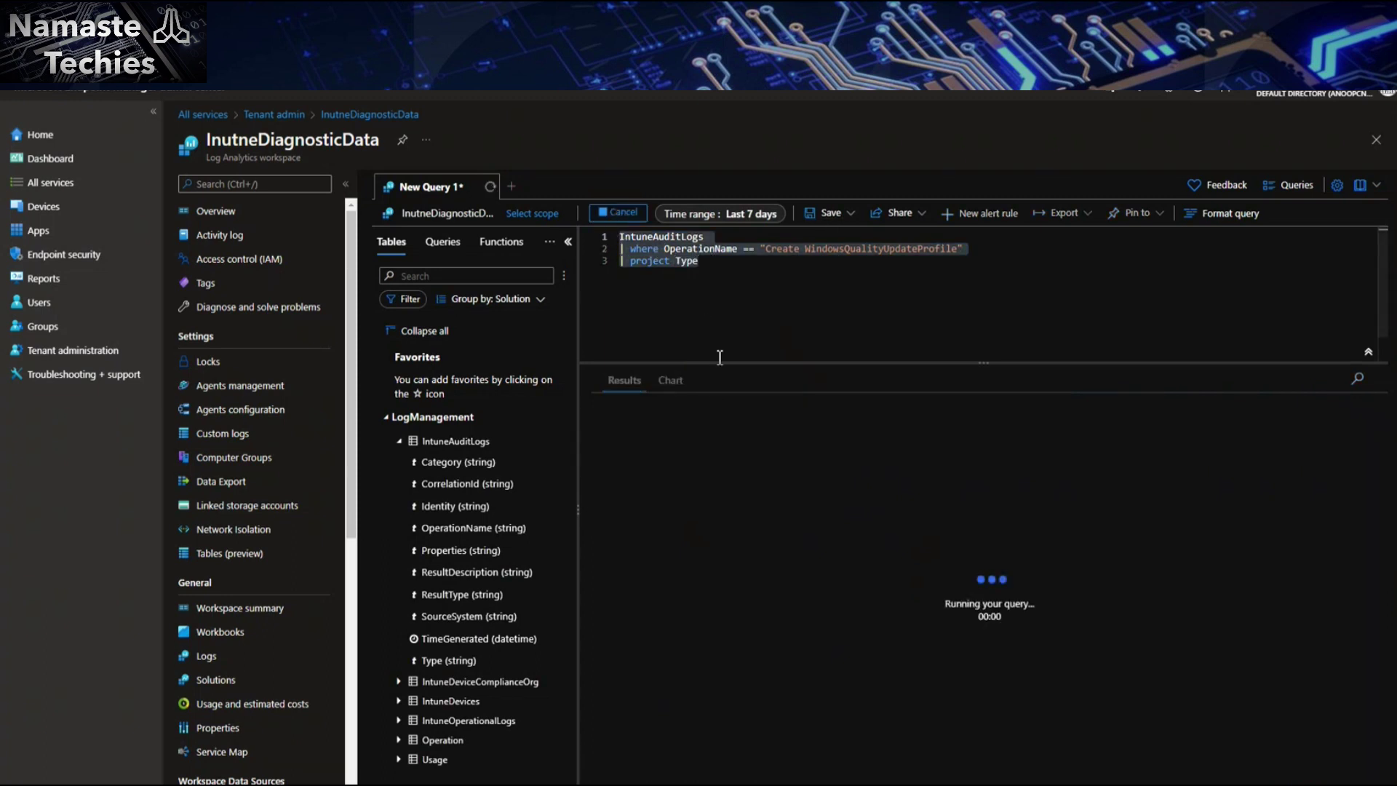
# Run only the IntuneAuditLogs line with its OperationName filter, without the project line, and expand the returned record and its Properties field.
pyautogui.click(605, 429)
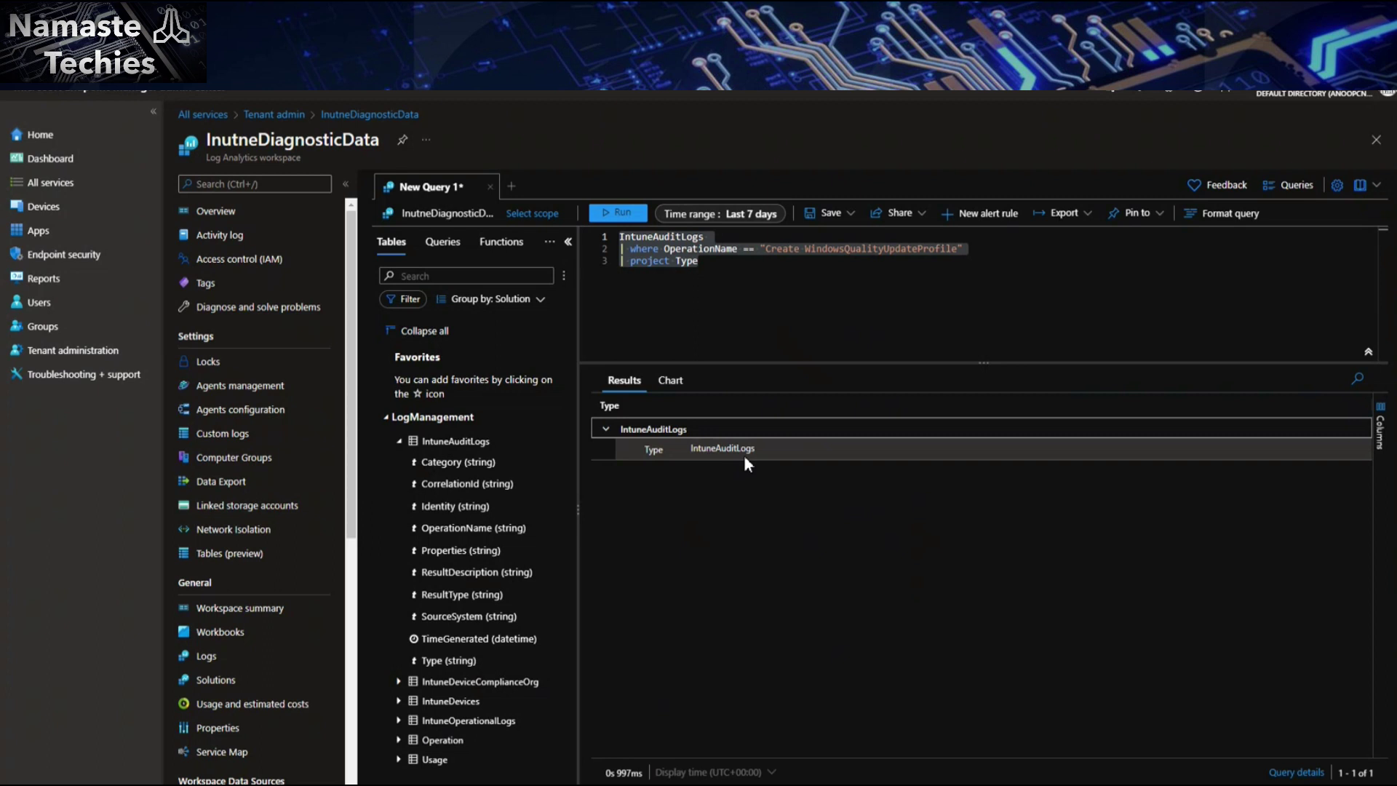
pyautogui.click(906, 256)
pyautogui.moveTo(968, 250); pyautogui.dragTo(618, 240)
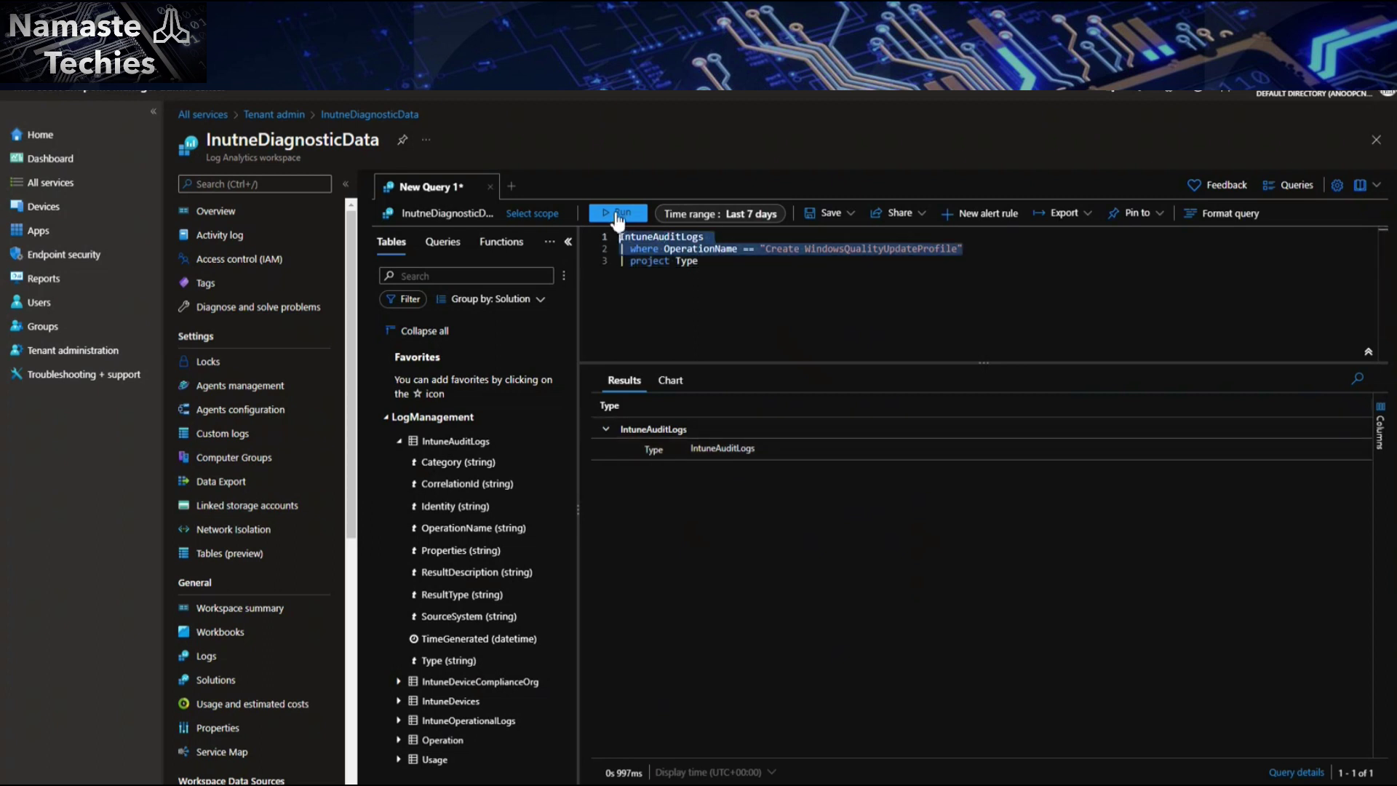
pyautogui.click(620, 213)
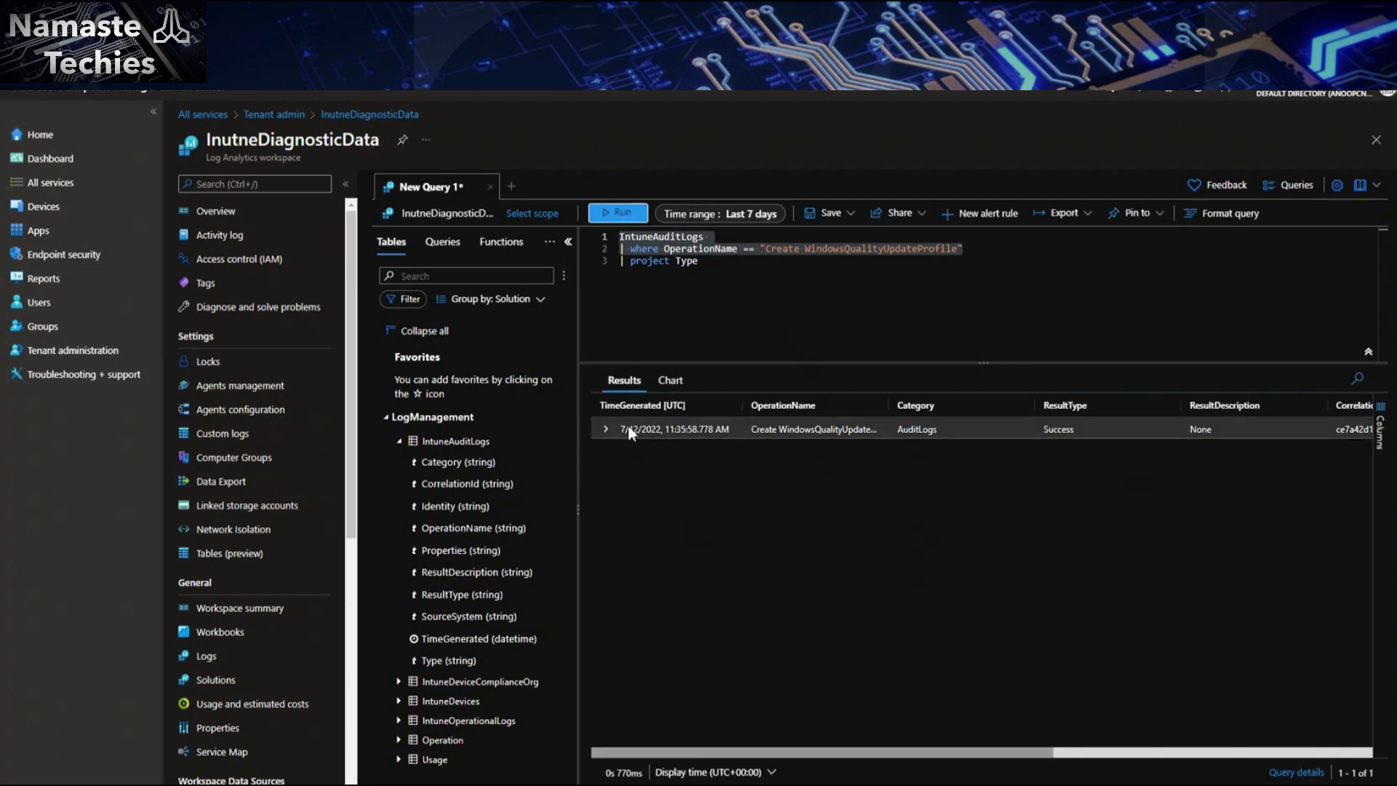
pyautogui.click(608, 430)
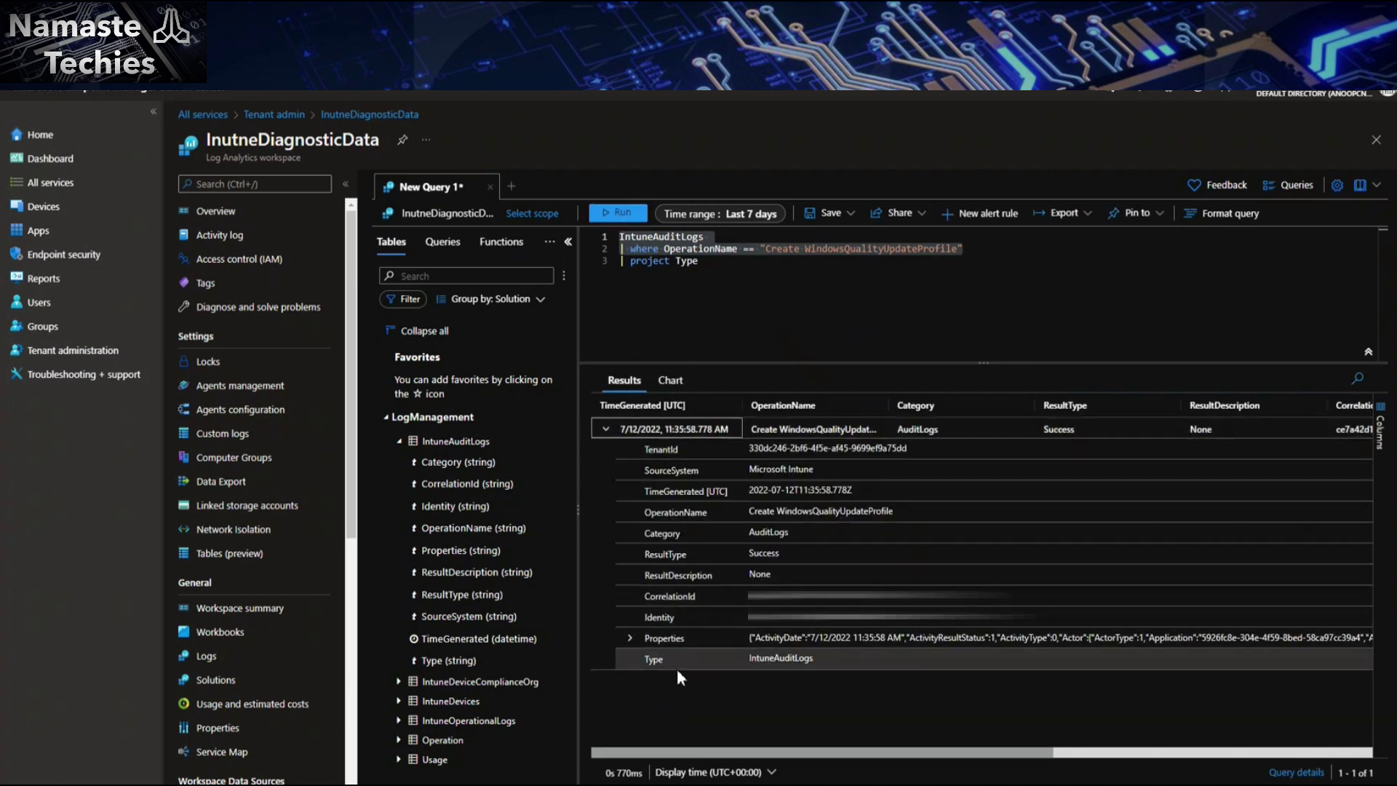
pyautogui.moveTo(825, 653); pyautogui.dragTo(652, 668)
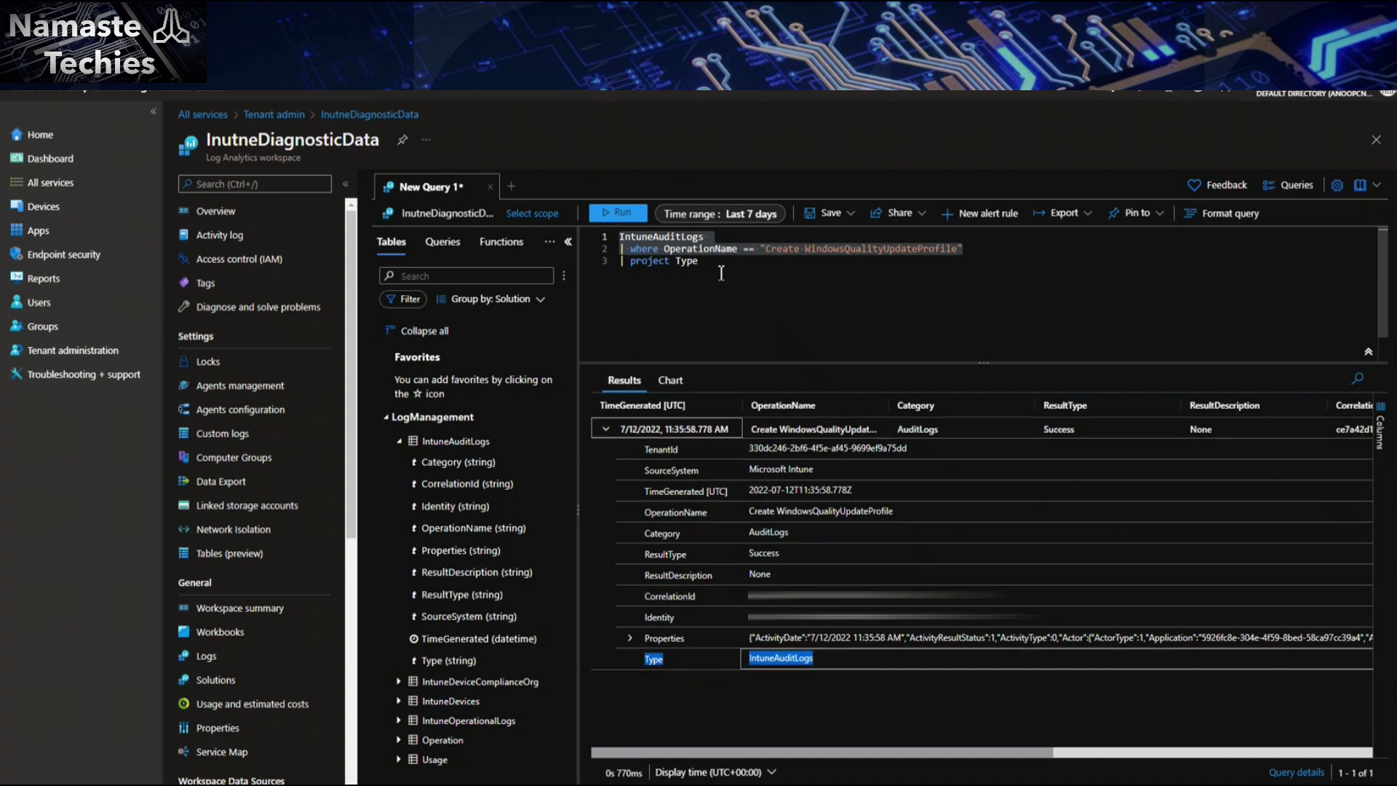
pyautogui.click(794, 638)
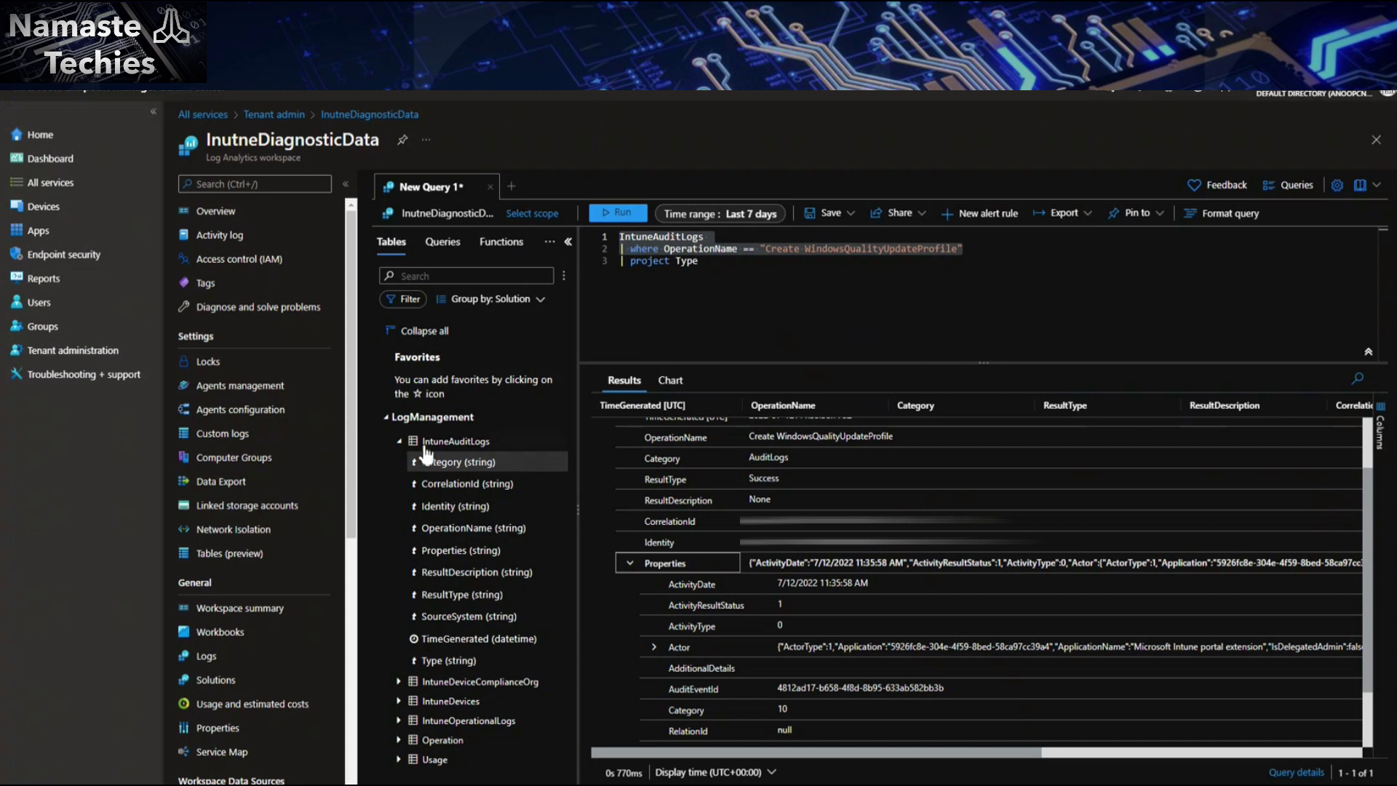
# Collapse the IntuneAuditLogs table, open a new query and run it with the IntuneDevices table inserted.
pyautogui.click(400, 441)
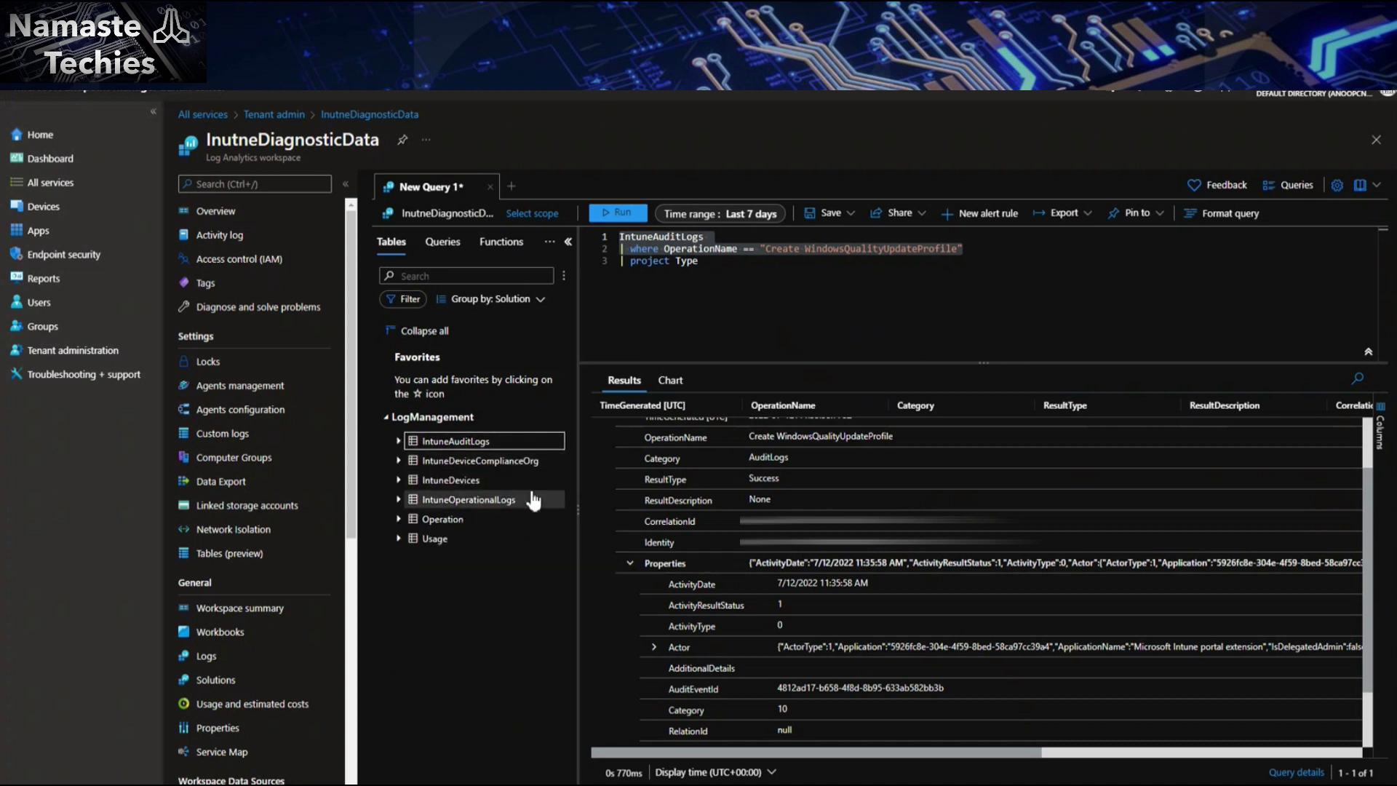
pyautogui.click(512, 186)
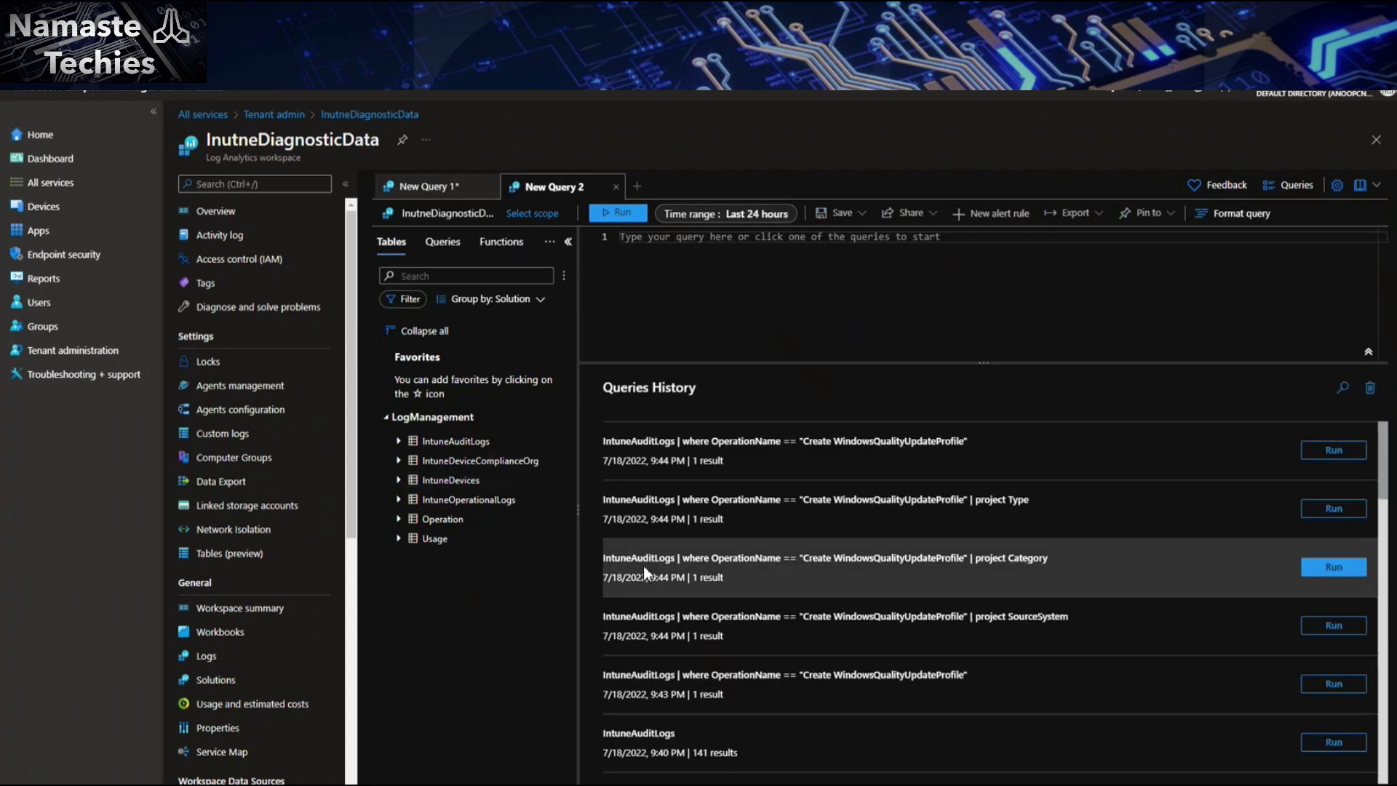
pyautogui.moveTo(456, 487)
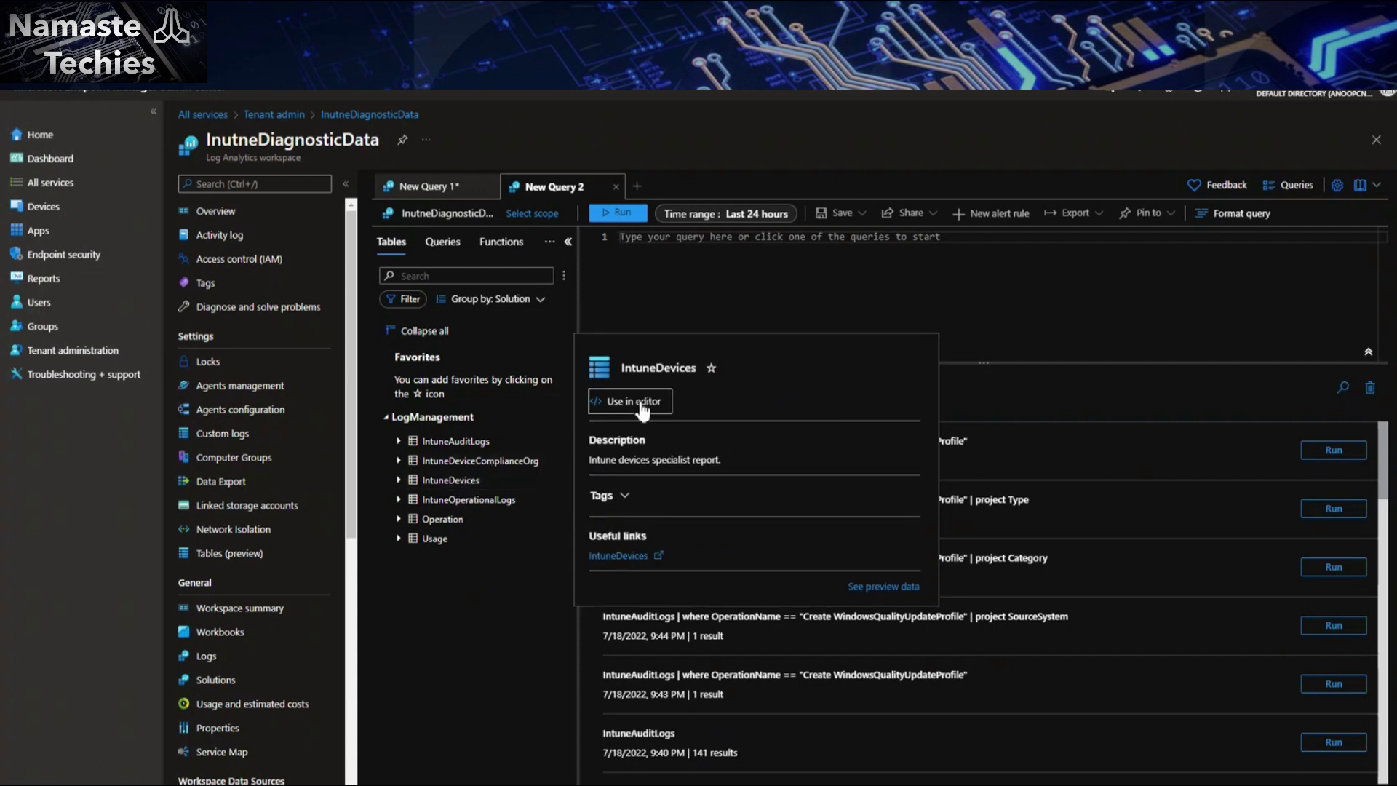
pyautogui.click(643, 400)
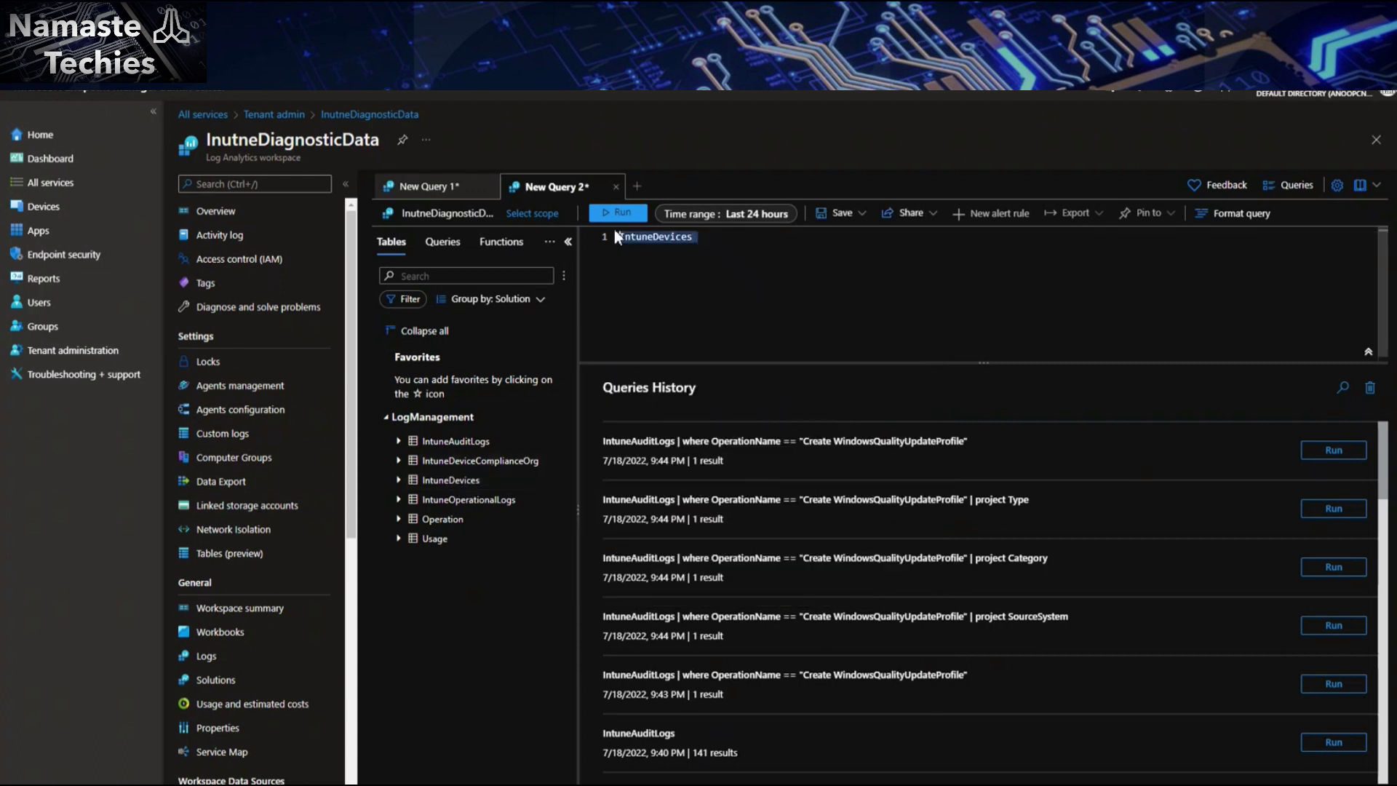
pyautogui.click(618, 213)
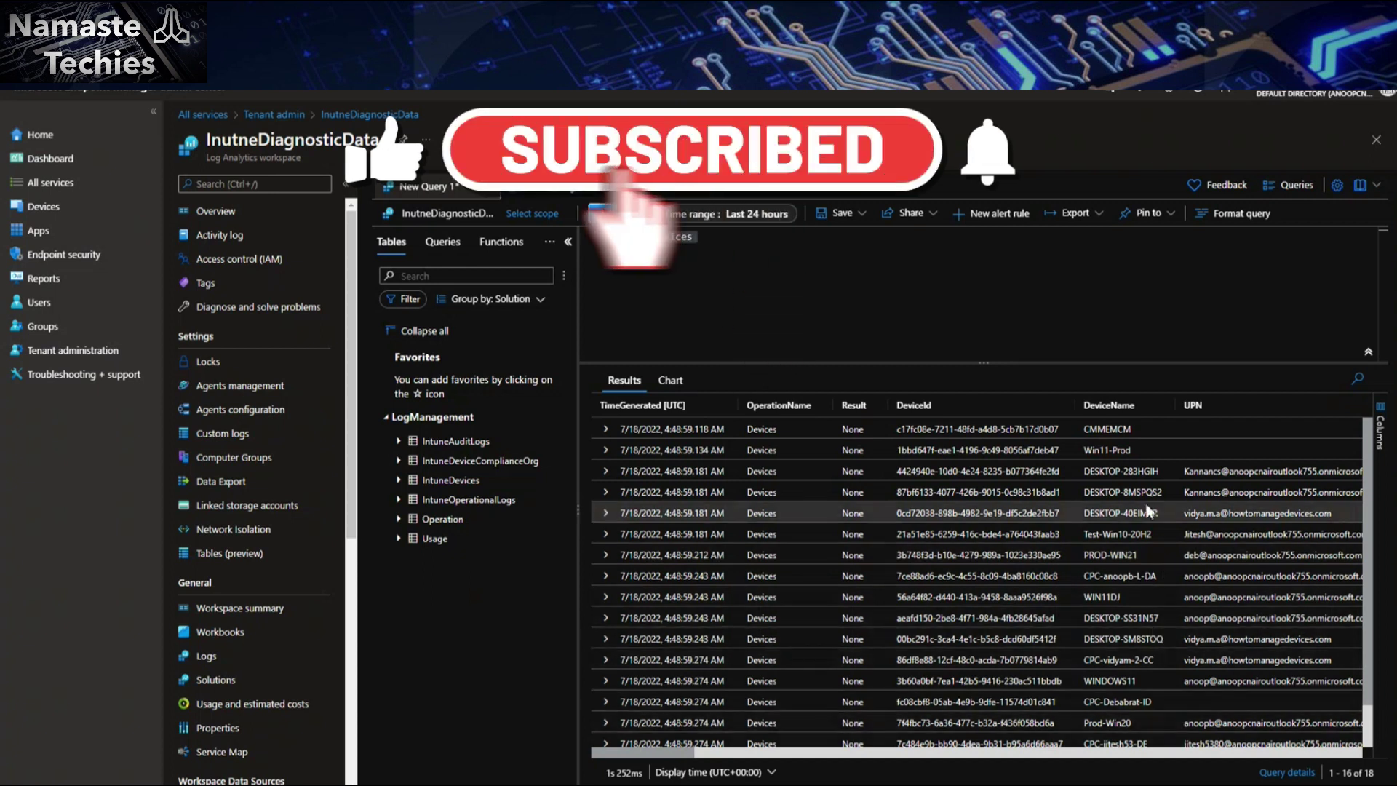
# Look through the returned devices, expand the first record and examine its fields, including OSVersion.
pyautogui.scroll(-1, 1167, 575)
pyautogui.scroll(1, 1168, 586)
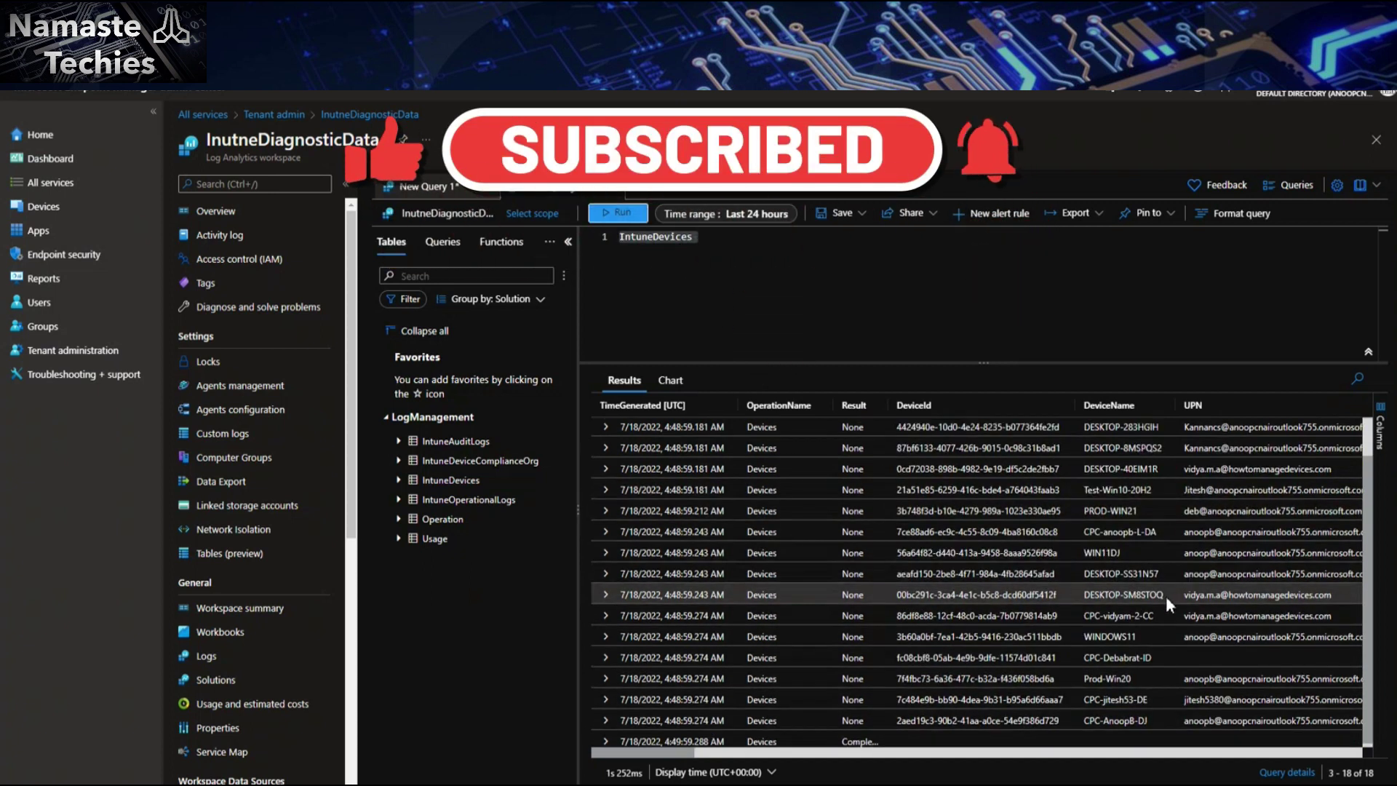
pyautogui.click(606, 430)
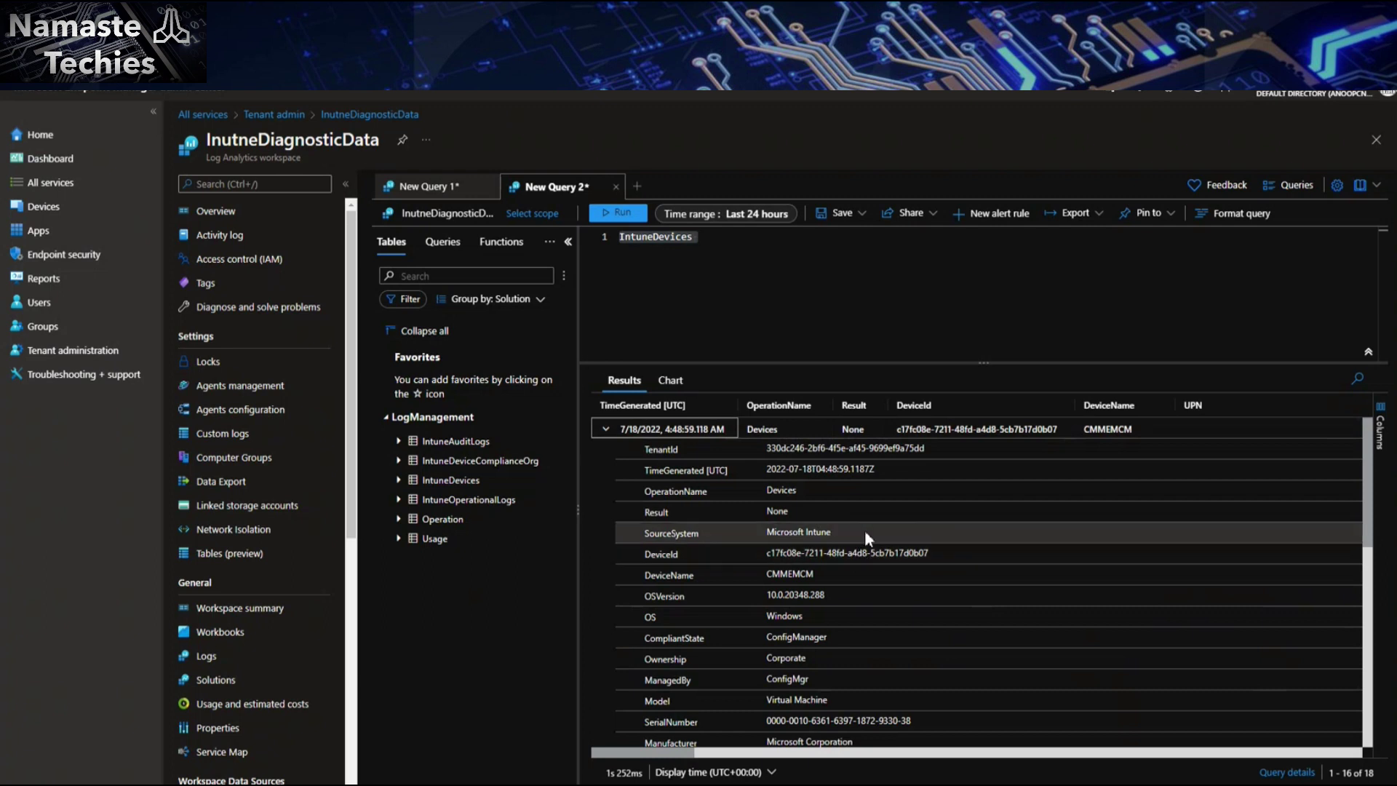
pyautogui.scroll(-3, 880, 591)
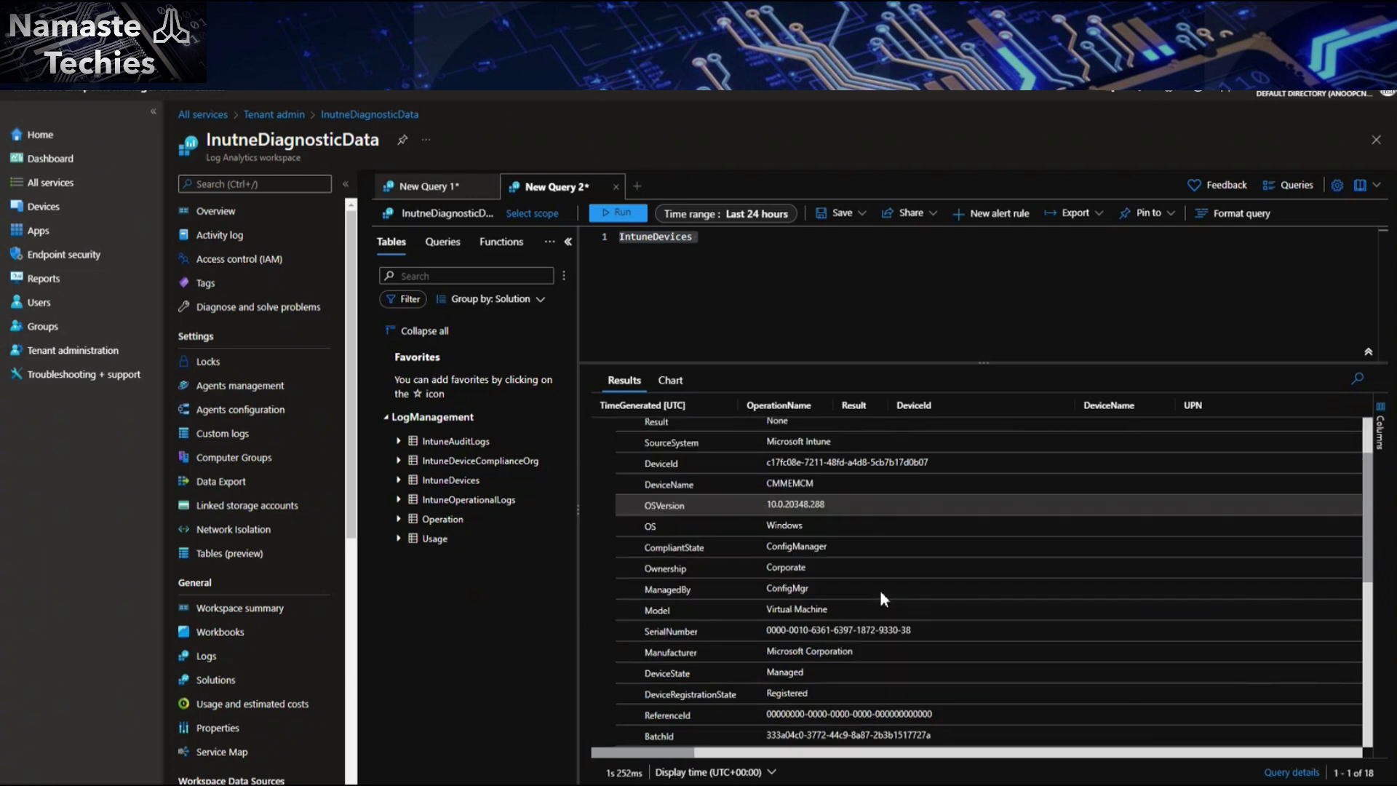
pyautogui.click(769, 448)
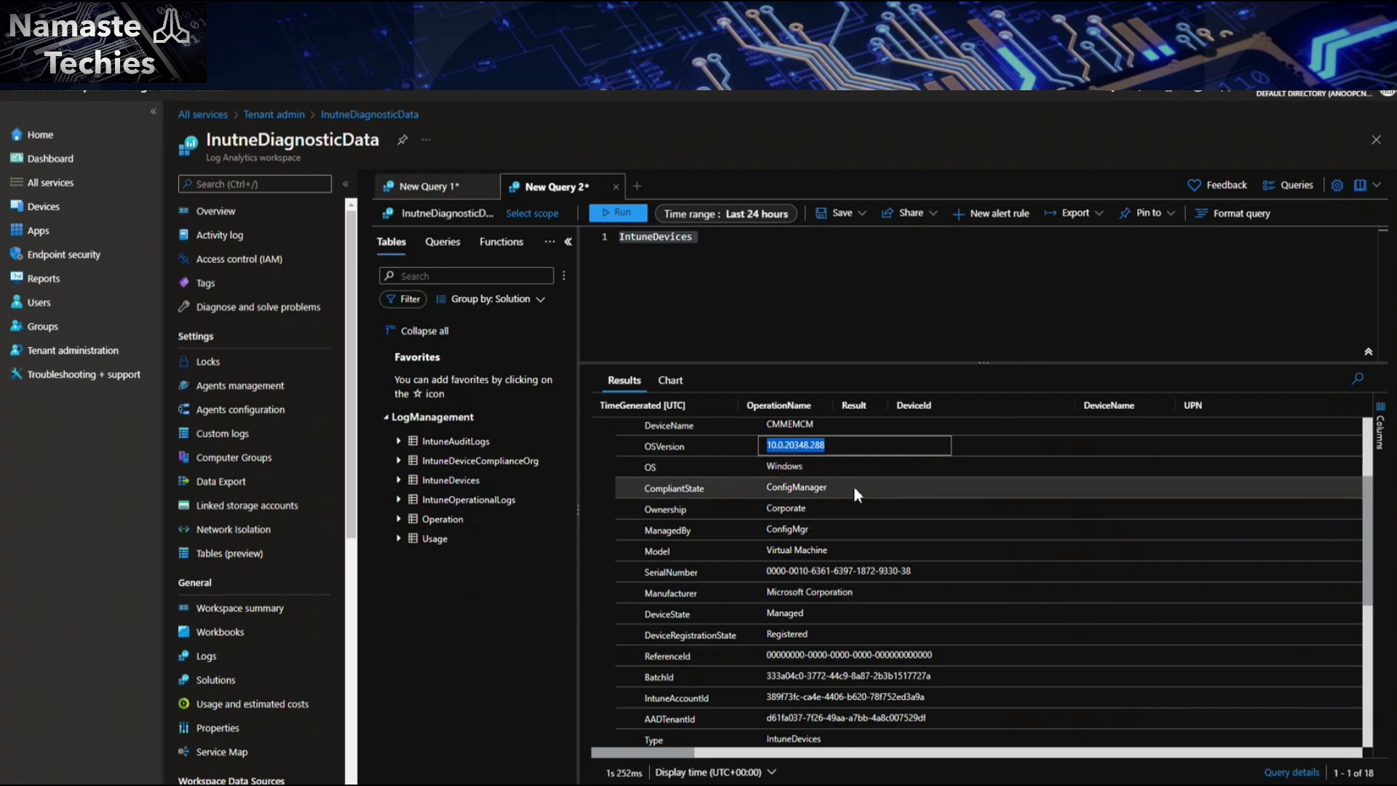
# Begin a filter line "| where OSVersion ==" below IntuneDevices.
pyautogui.click(711, 239)
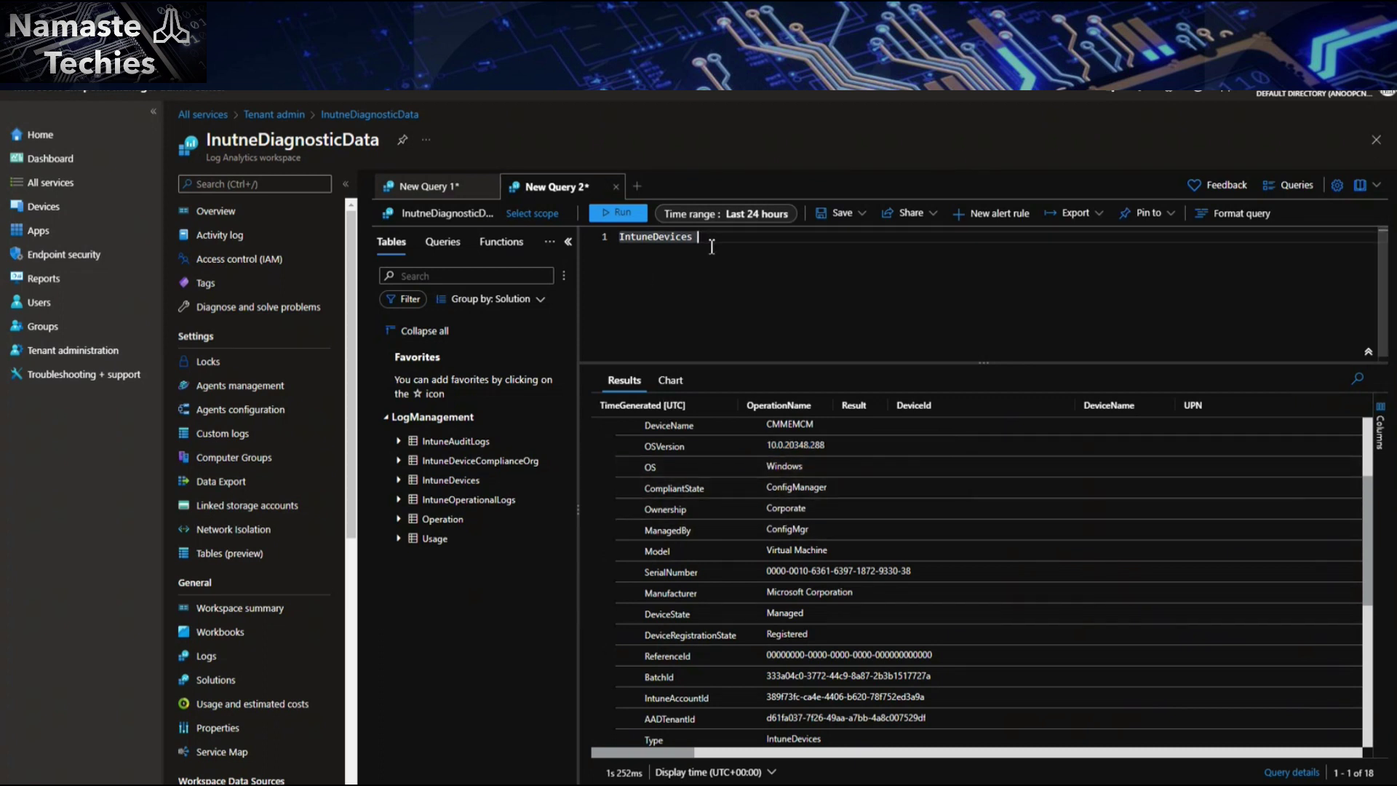
pyautogui.press('Return')
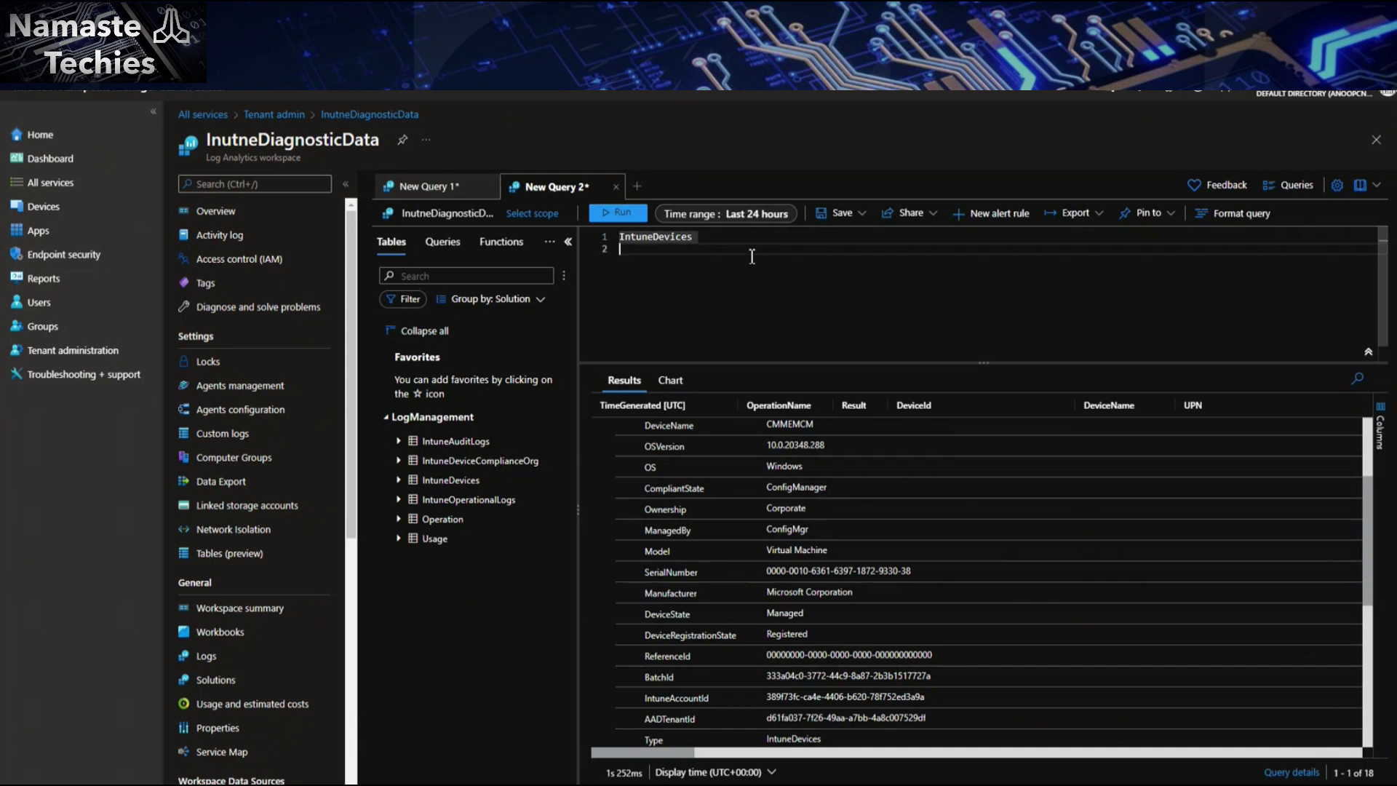
pyautogui.write('| where')
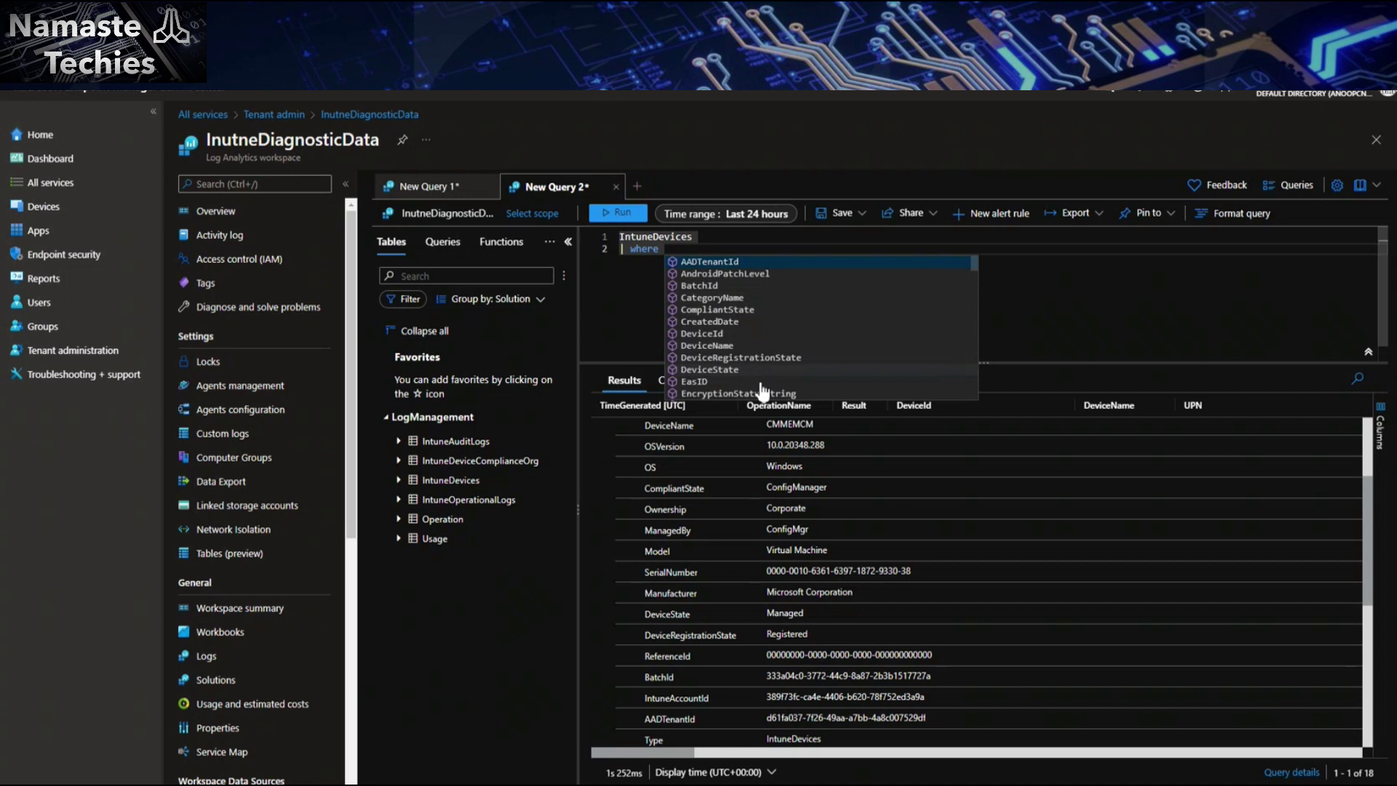
pyautogui.scroll(-5, 728, 357)
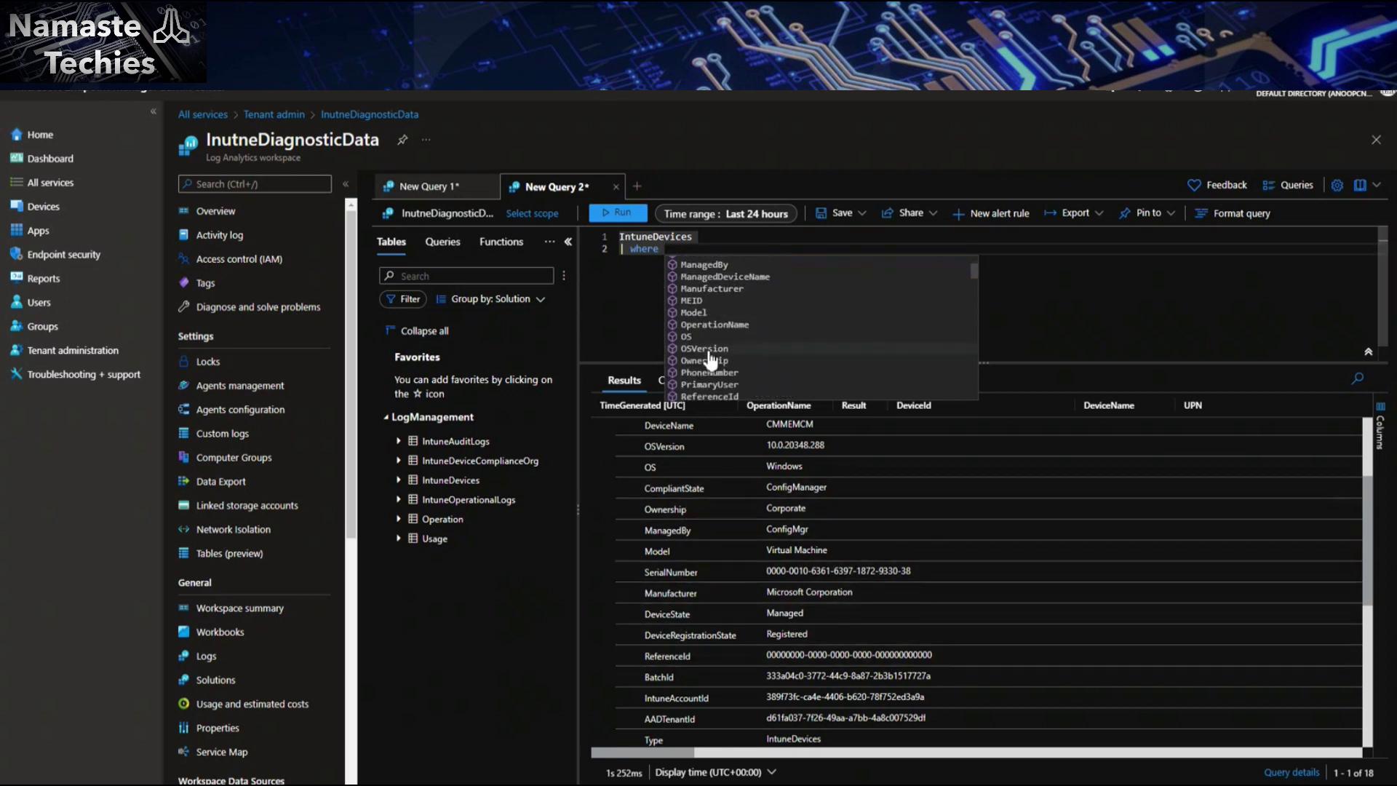
pyautogui.click(717, 350)
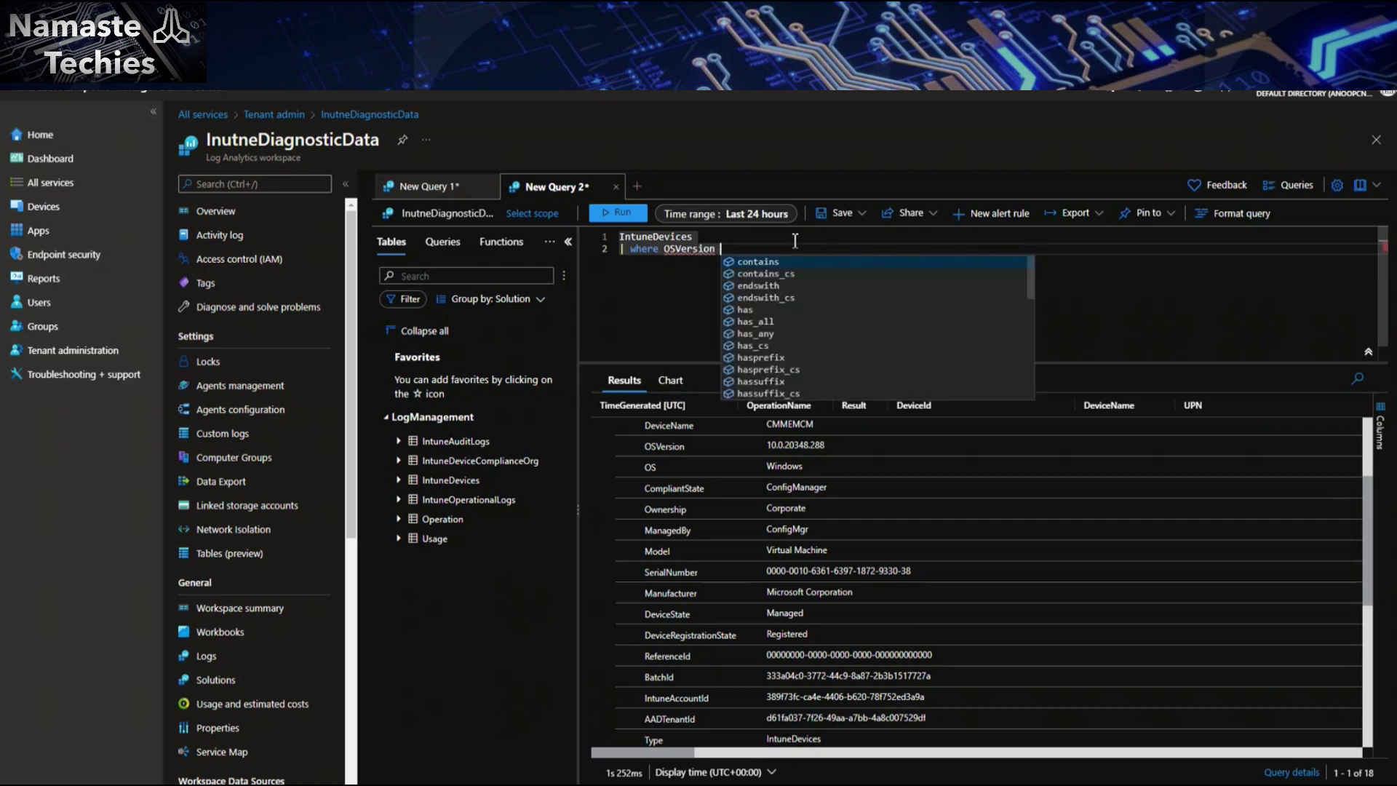
pyautogui.write('=')
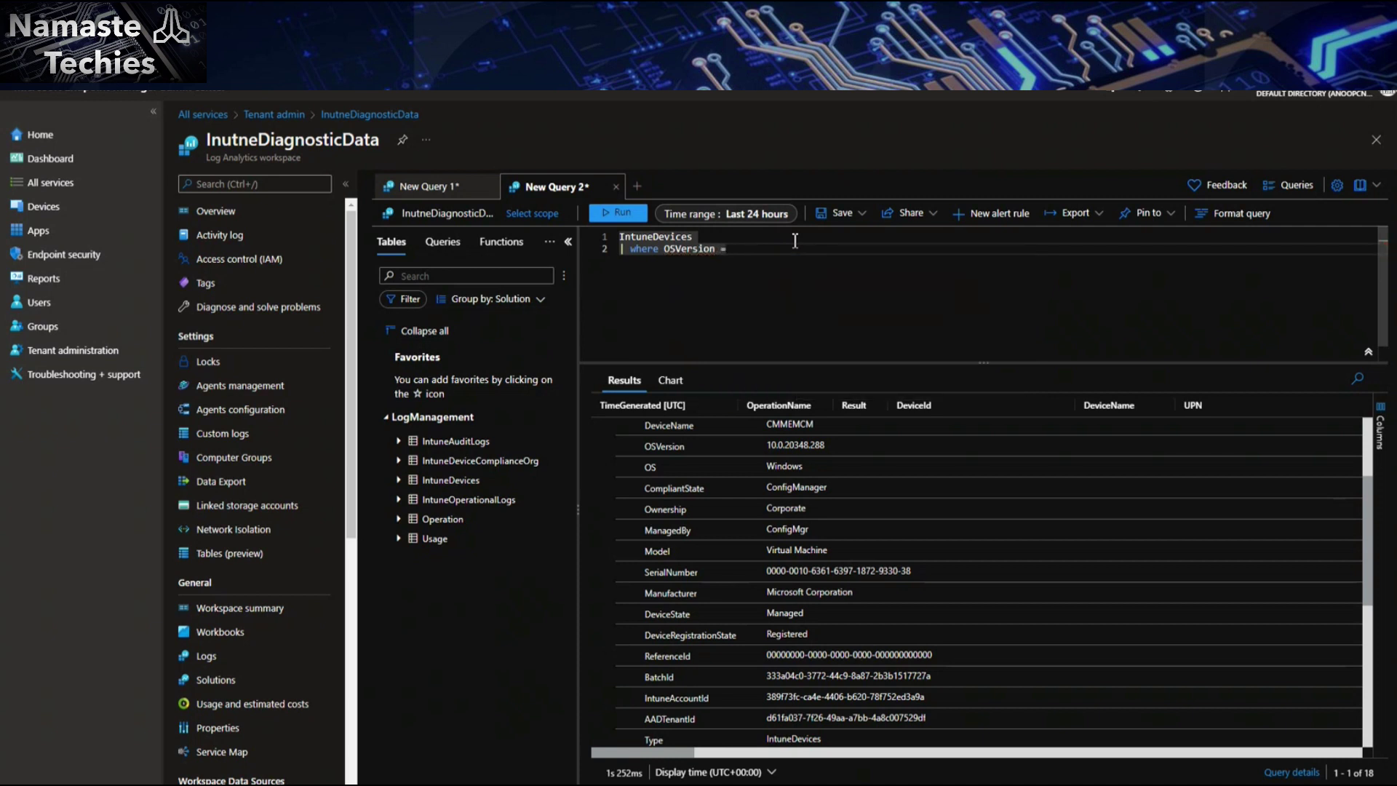
pyautogui.press('BackSpace')
pyautogui.write('==')
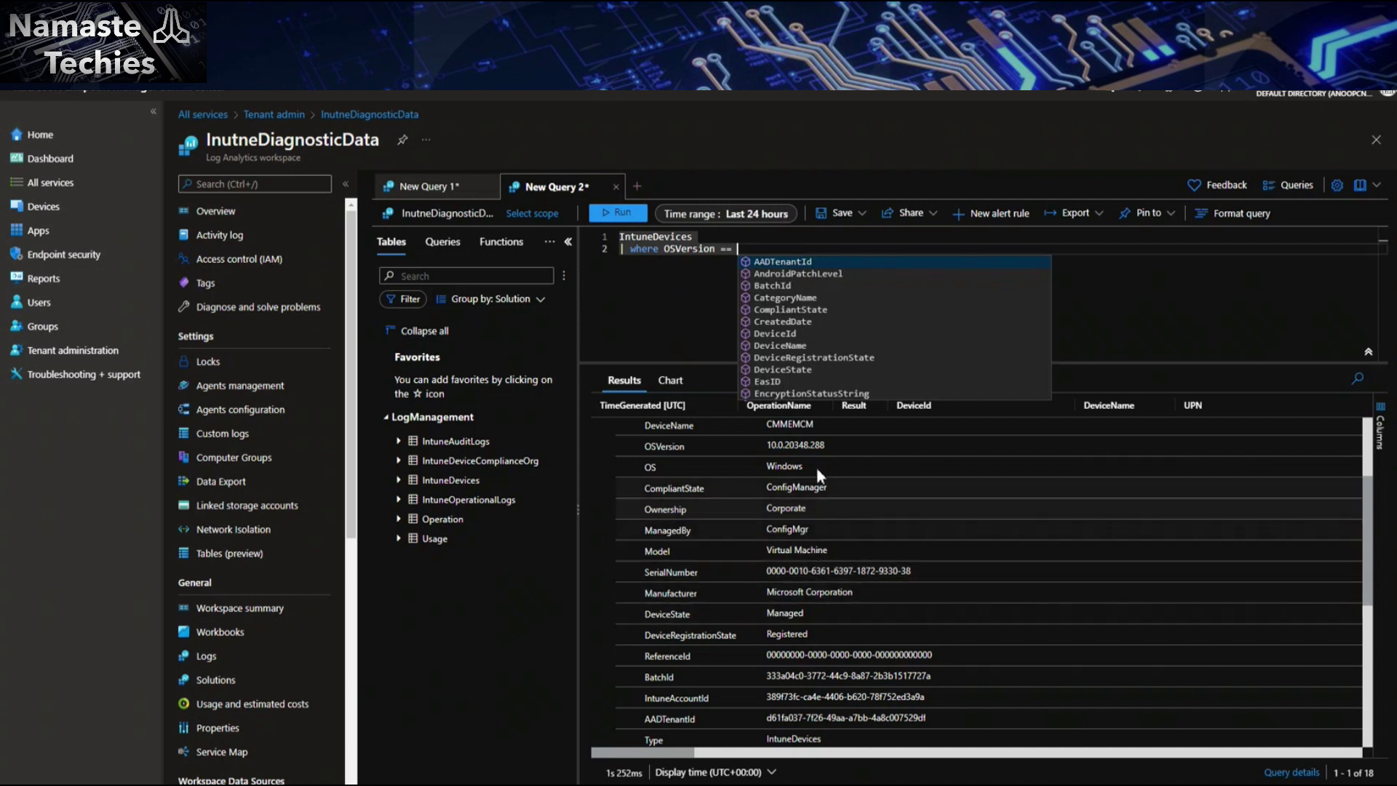
# Complete the OSVersion filter with the quoted value "10.0.20348.288" copied from the expanded device record.
pyautogui.rightClick(806, 447)
pyautogui.click(835, 463)
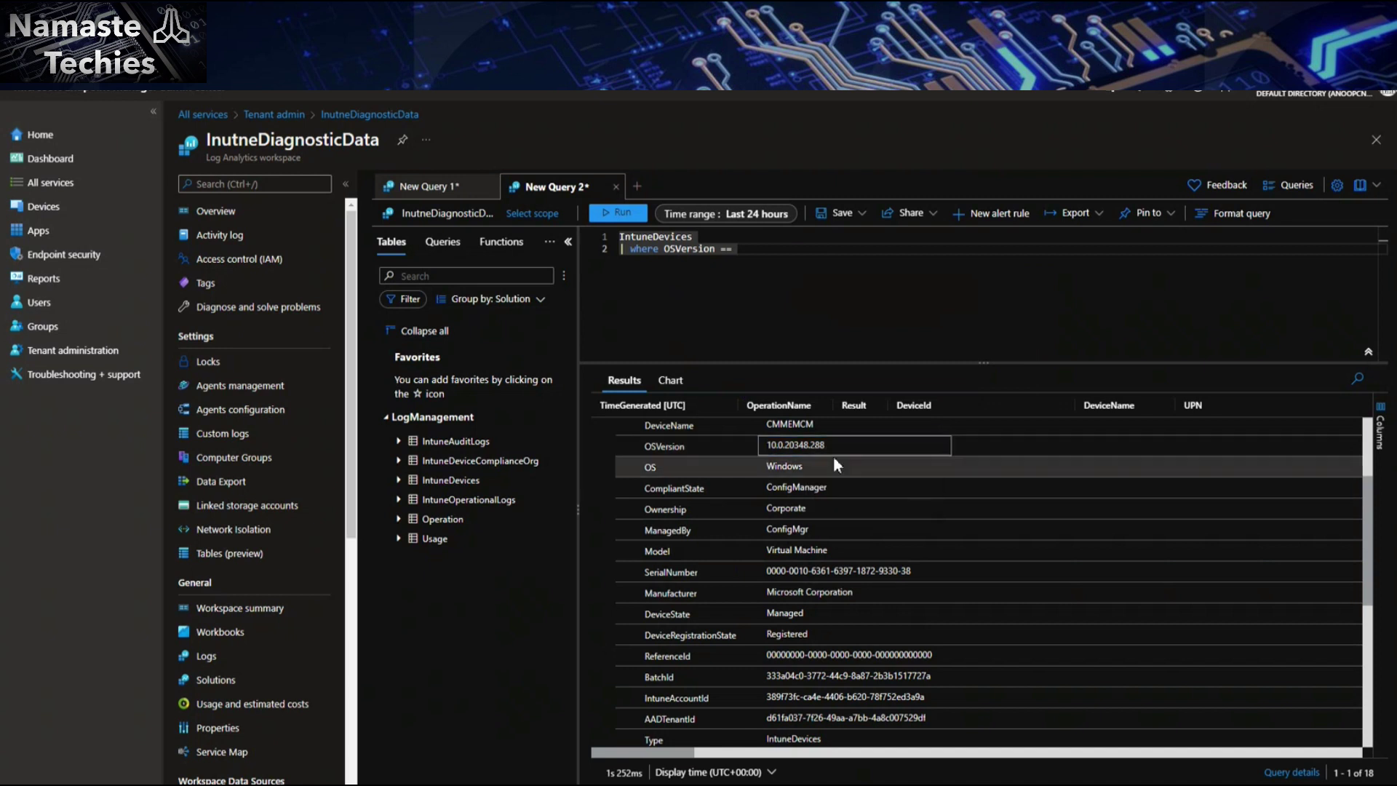
pyautogui.click(773, 249)
pyautogui.write('"')
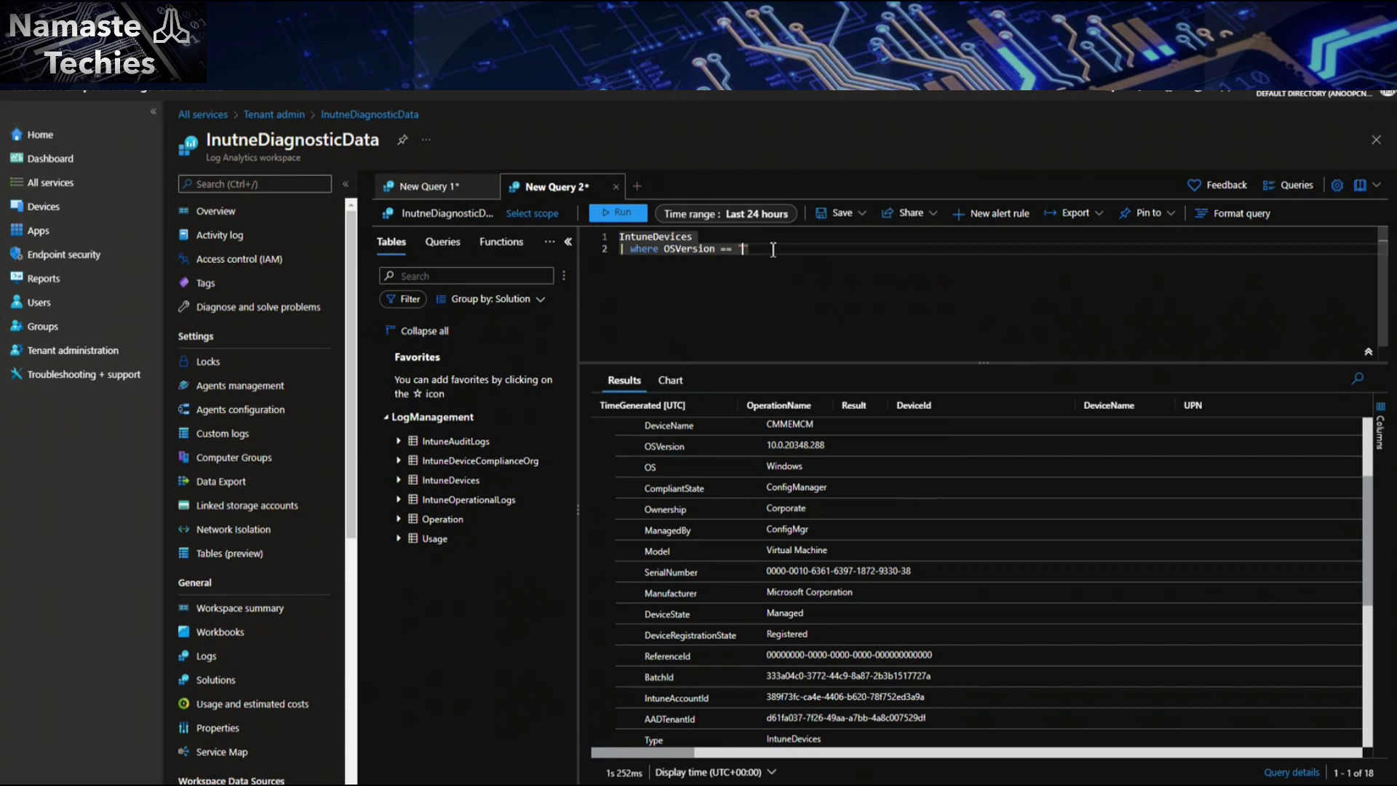
pyautogui.hotkey('ctrl', 'v')
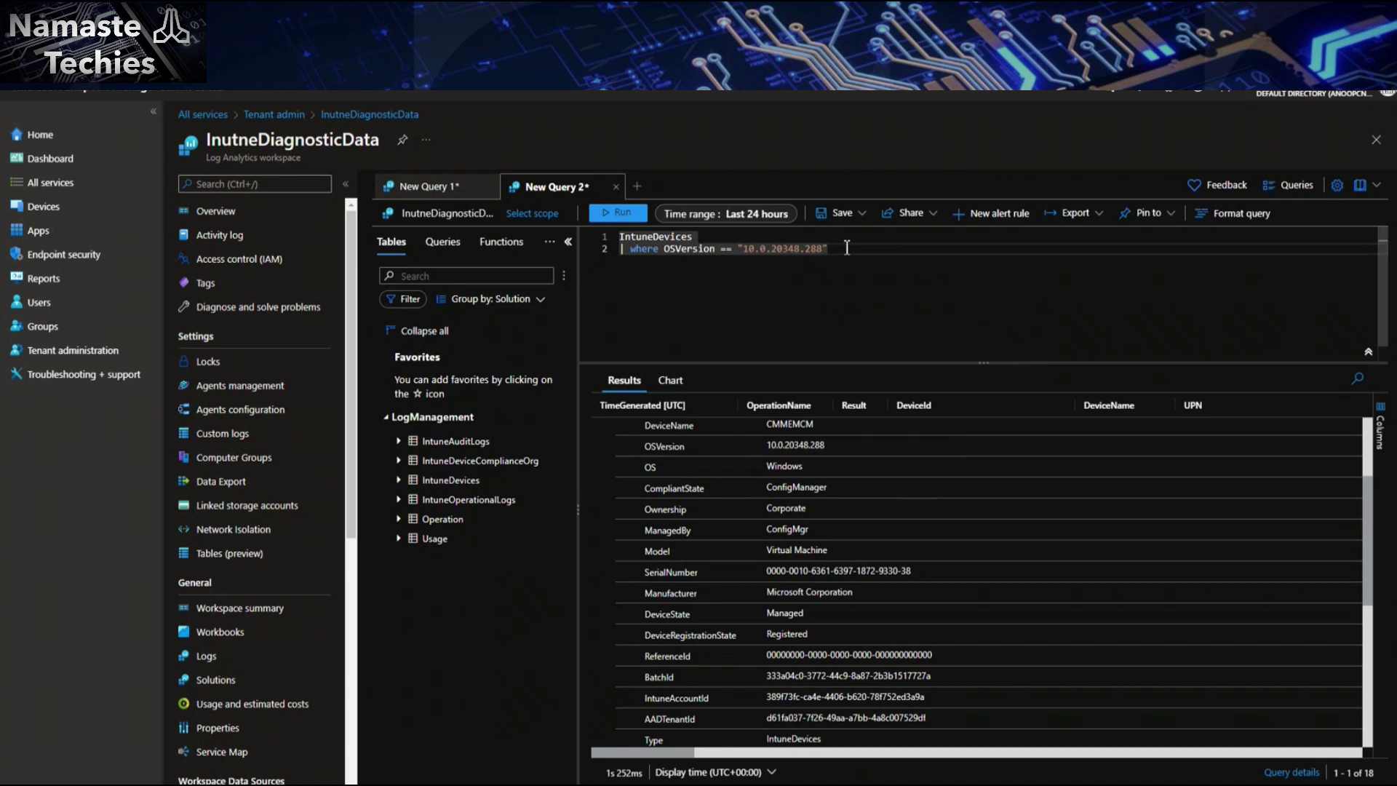
# Run the complete IntuneDevices query with its OSVersion filter and expand the returned device record.
pyautogui.moveTo(828, 248); pyautogui.dragTo(614, 246)
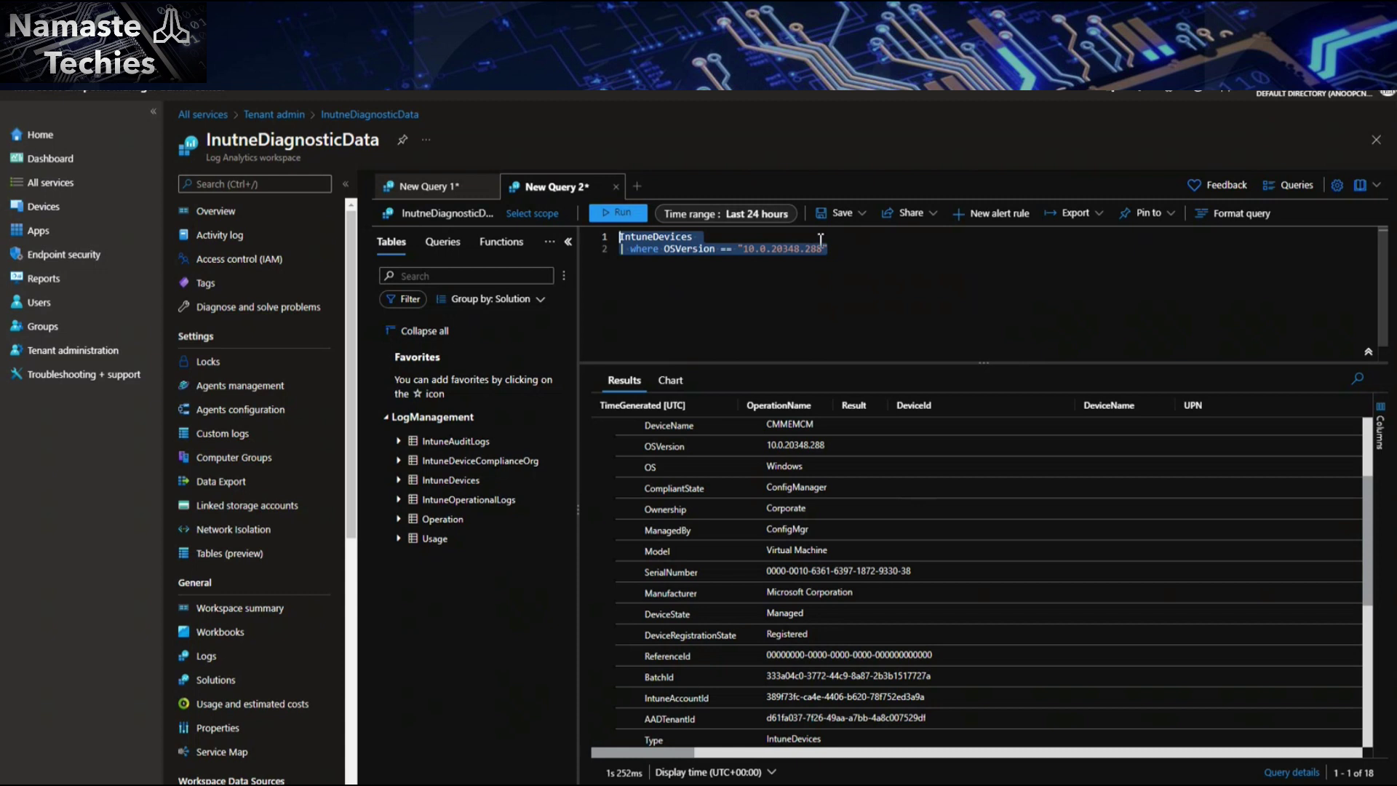
pyautogui.click(627, 214)
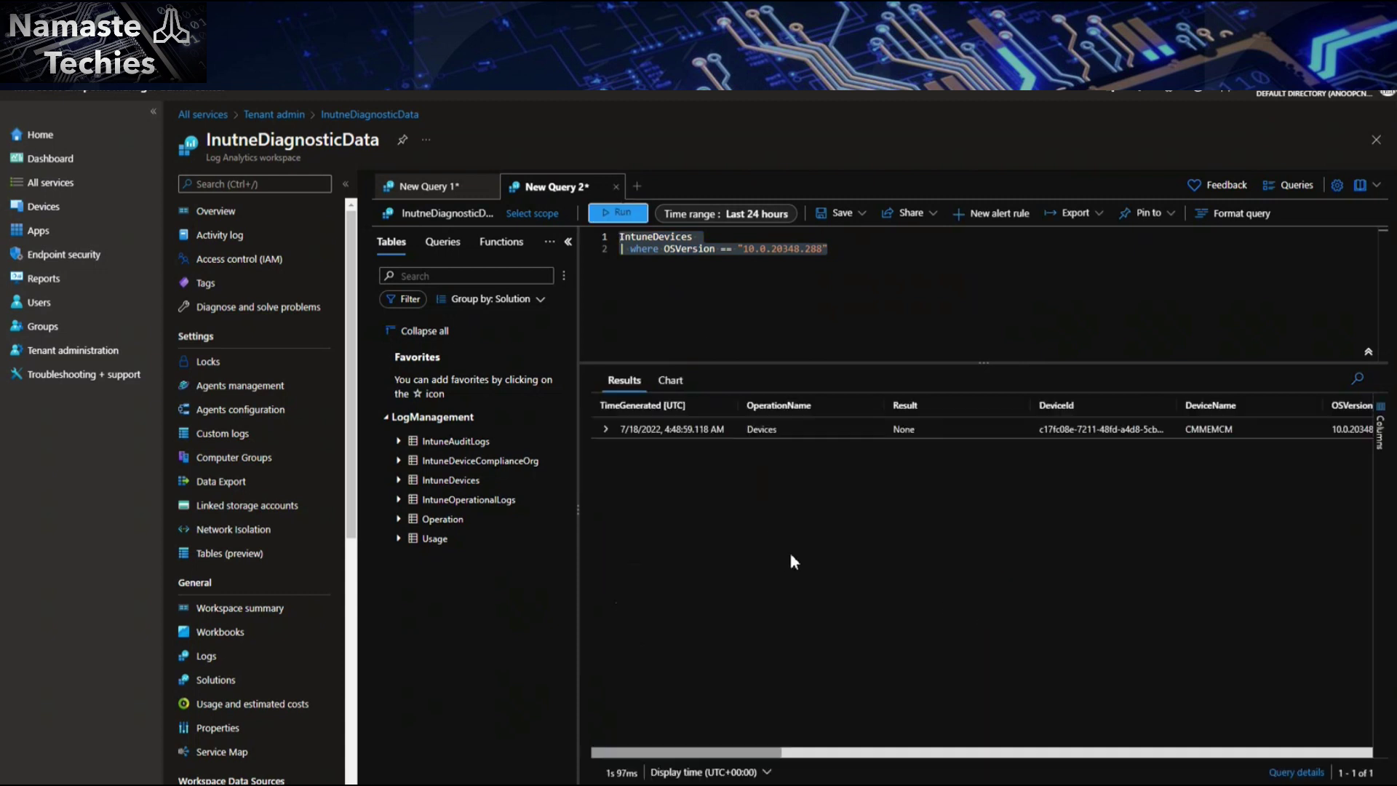
pyautogui.click(608, 433)
pyautogui.click(606, 432)
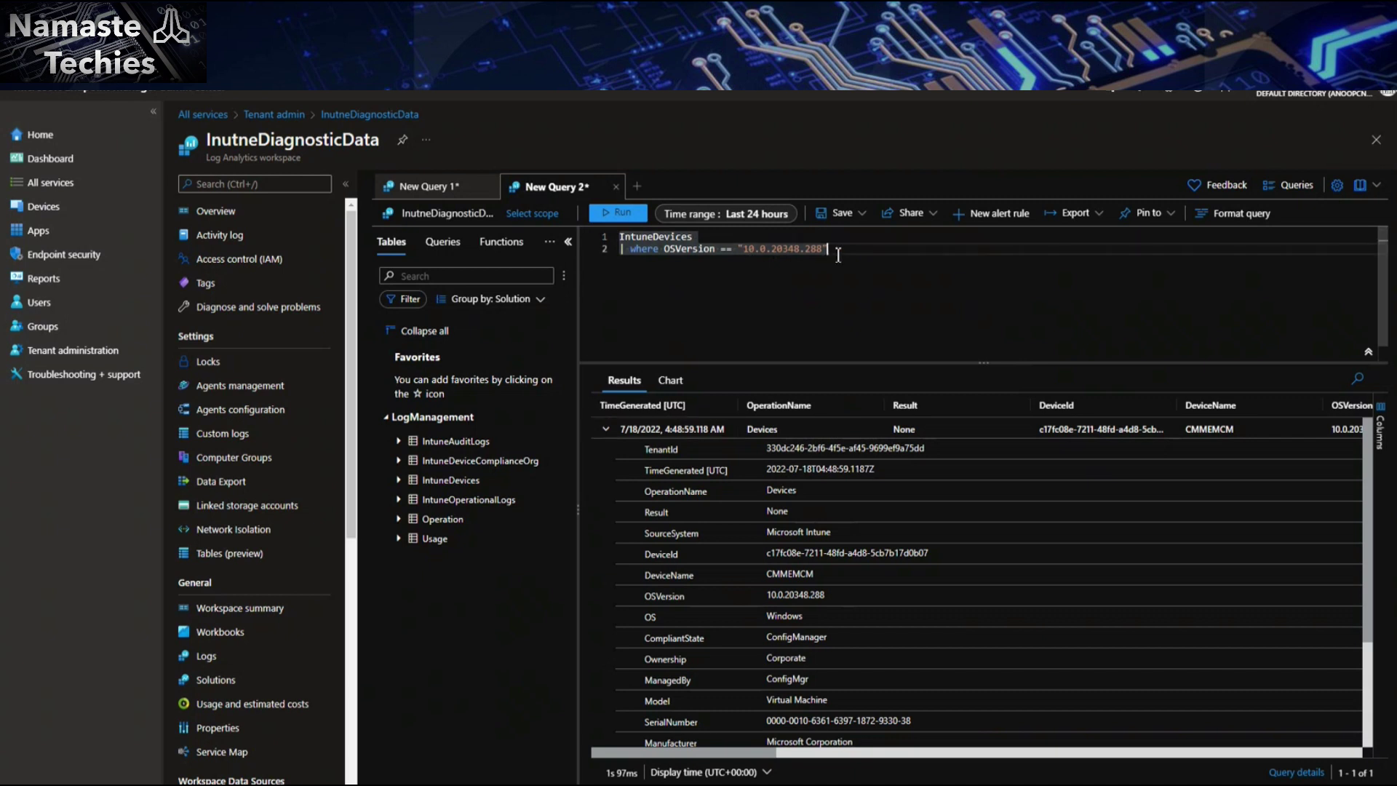
# Replace the equality condition on OSVersion with contains "10.0.20348.288".
pyautogui.moveTo(825, 251); pyautogui.dragTo(721, 251)
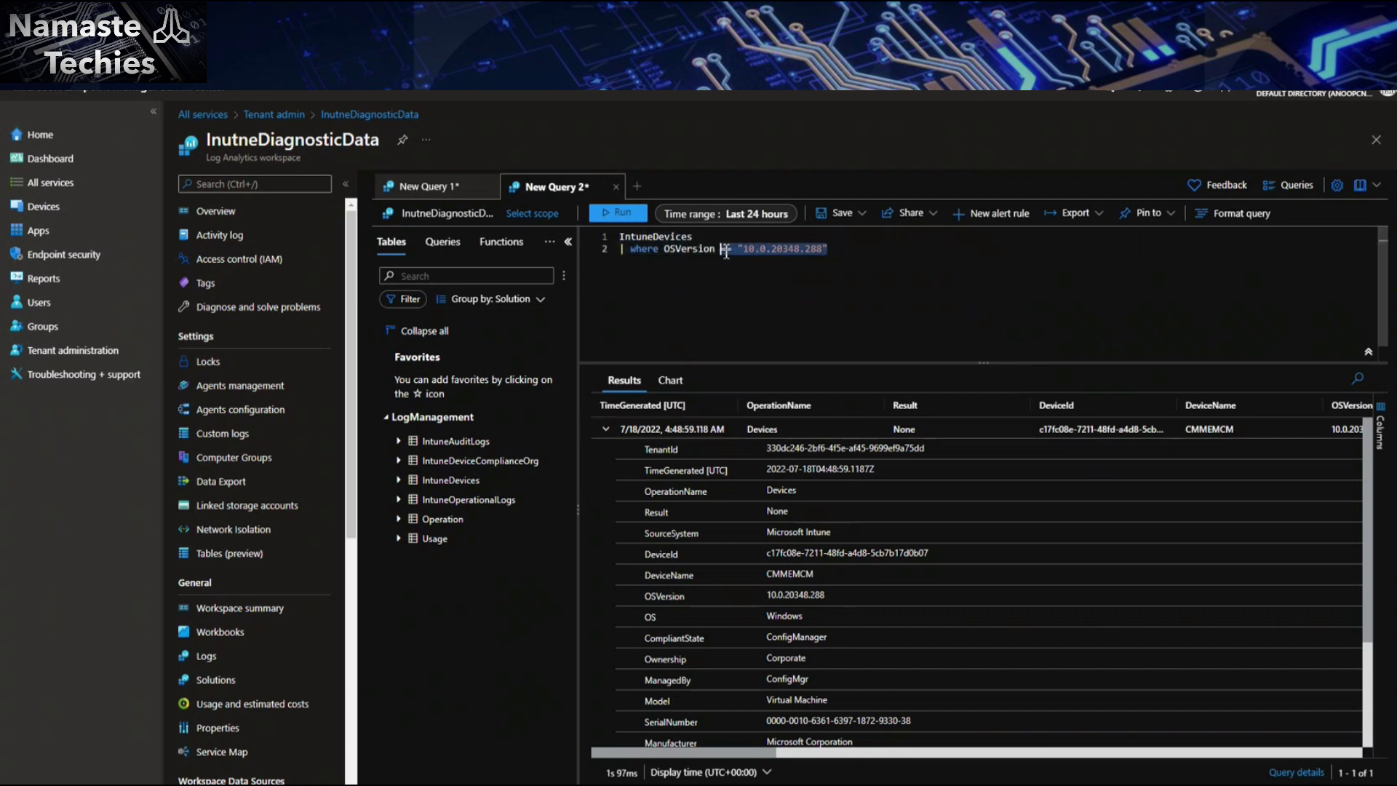
pyautogui.press('BackSpace')
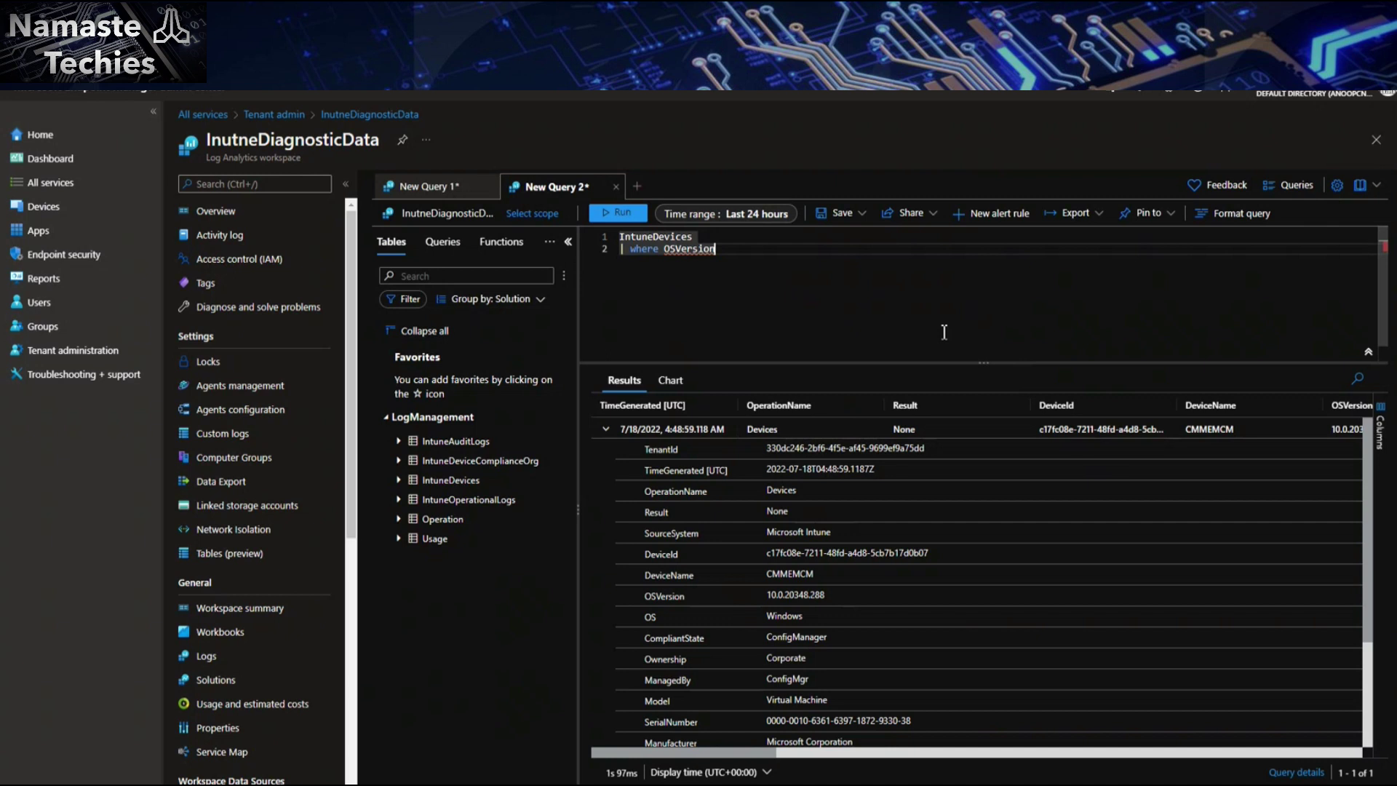
pyautogui.write('con')
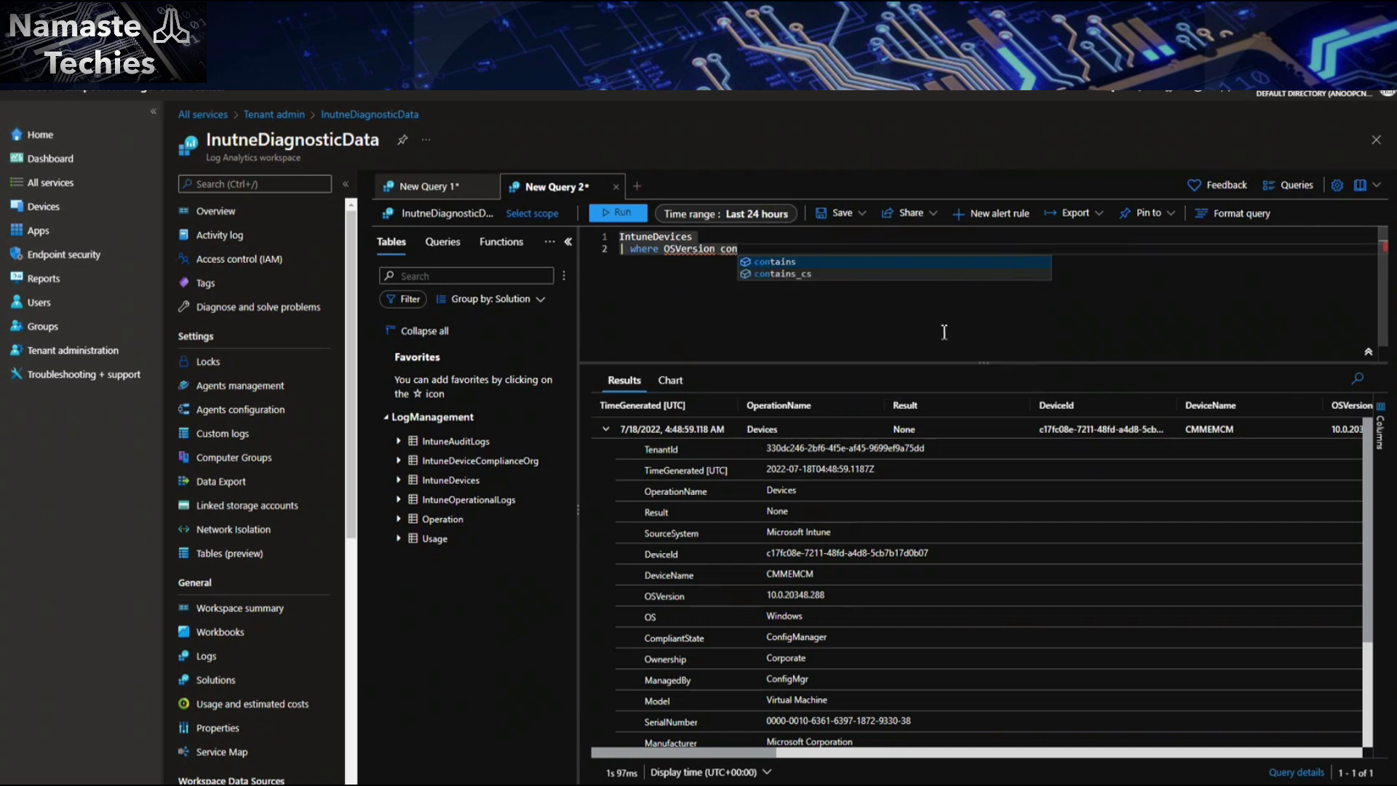
pyautogui.press('Tab')
pyautogui.write('""')
pyautogui.hotkey('ctrl', 'v')
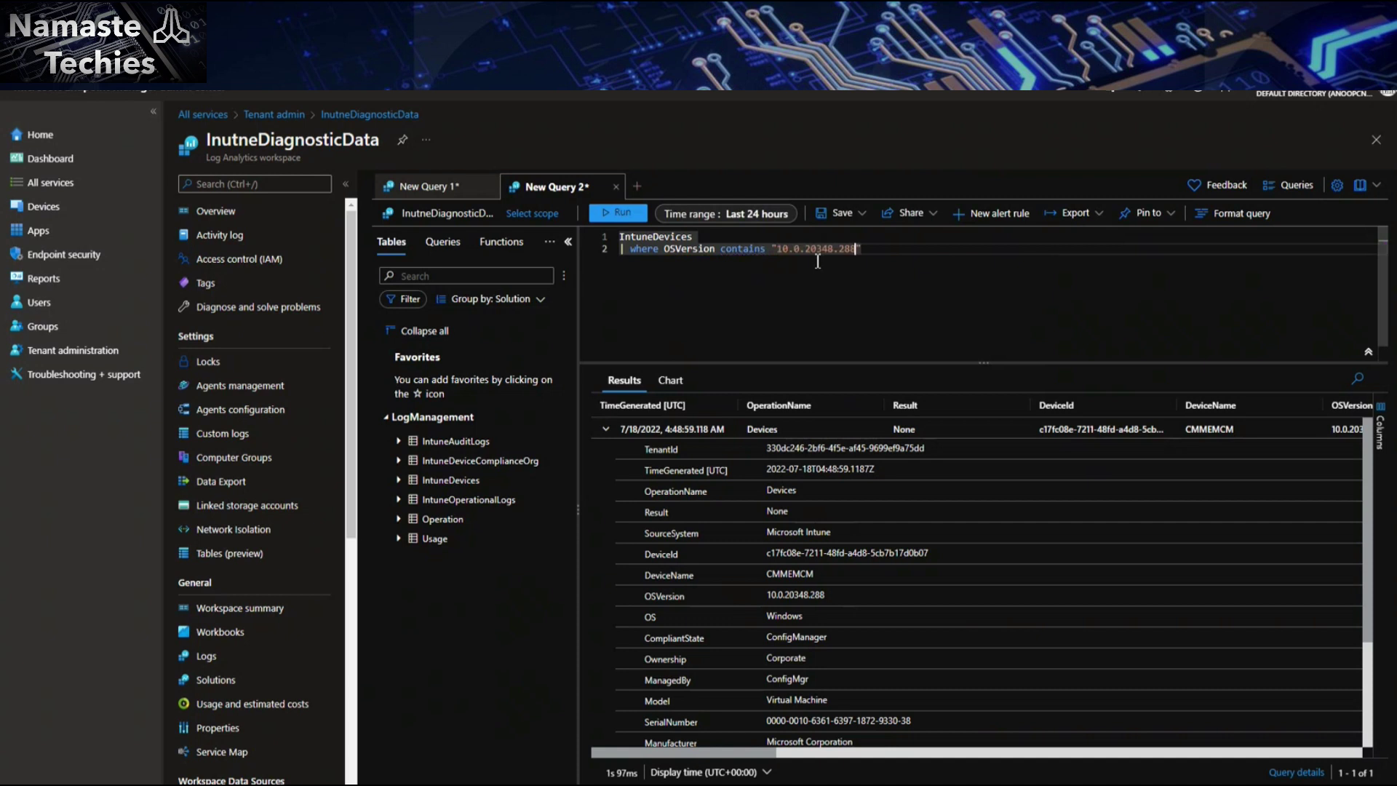
# Shorten the contains value to "10.0.20348" and run the query.
pyautogui.press('BackSpace')
pyautogui.press('BackSpace')
pyautogui.press('BackSpace')
pyautogui.press('BackSpace')
pyautogui.press('Right')
pyautogui.hotkey('shift', 'Return')
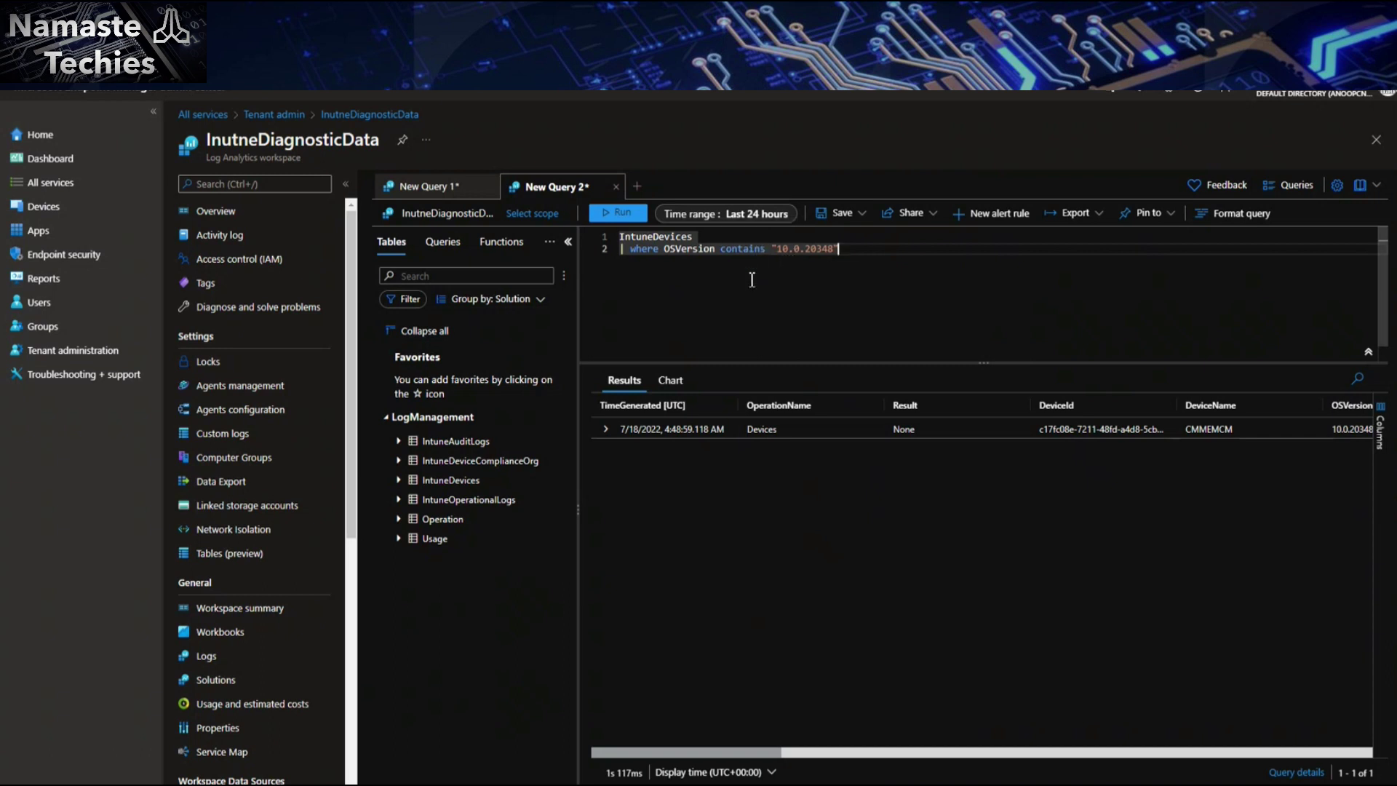
# Expand the record returned by the contains filter and examine its device details.
pyautogui.click(607, 430)
pyautogui.scroll(-2, 801, 572)
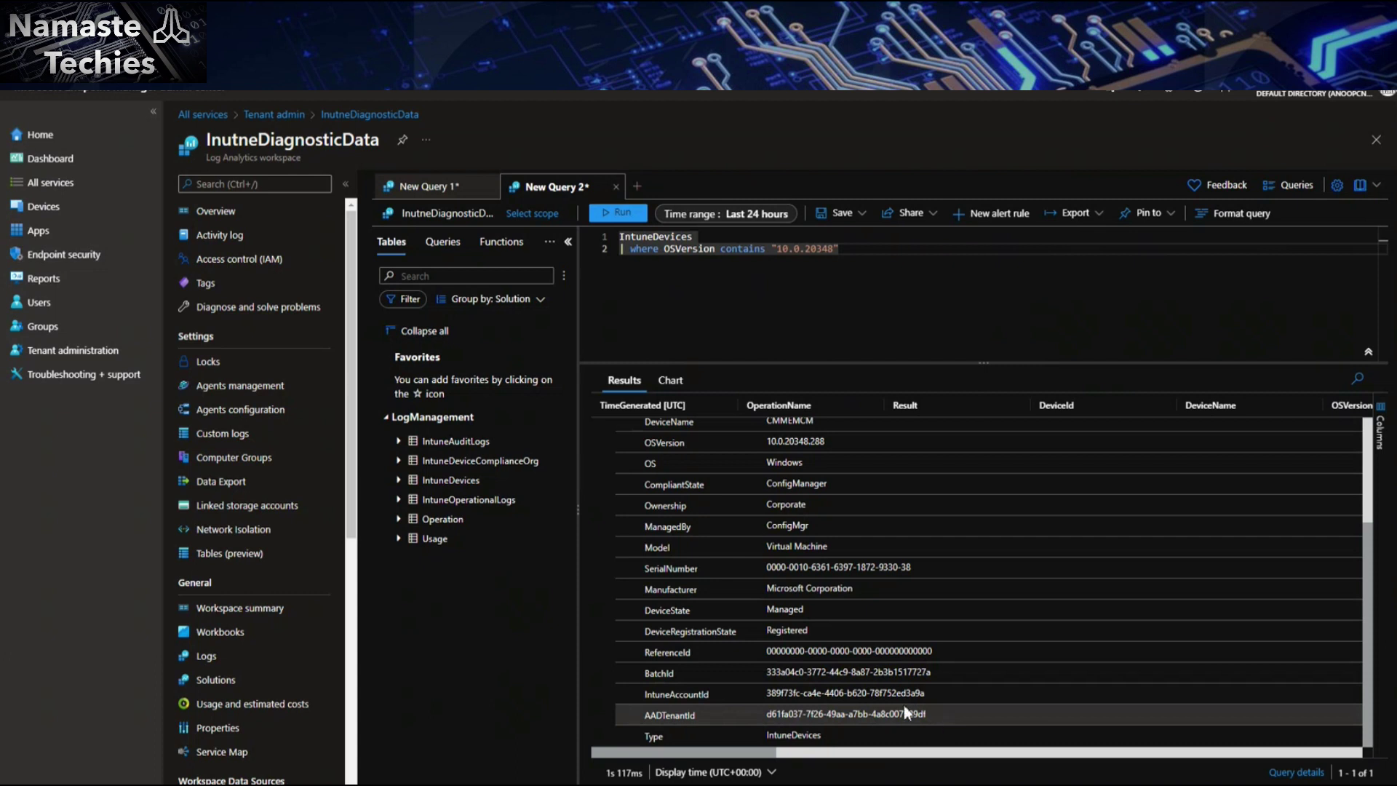
pyautogui.scroll(3, 686, 456)
# Run only the IntuneDevices line, without the OSVersion filter, to list all devices.
pyautogui.click(696, 241)
pyautogui.moveTo(657, 241); pyautogui.dragTo(620, 240)
pyautogui.click(621, 212)
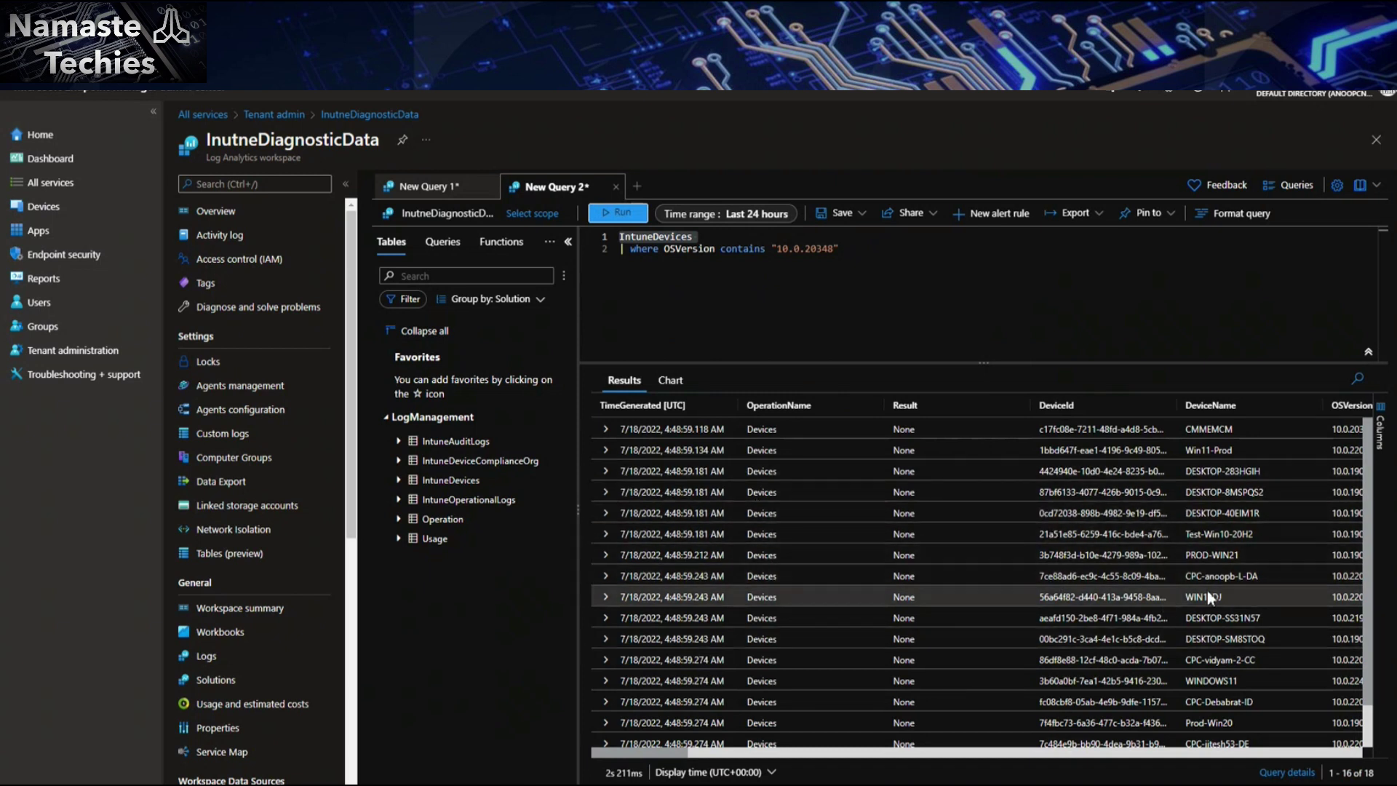
# Expand the PROD-WIN21 device record and examine its ManagedBy and JoinType fields.
pyautogui.click(606, 555)
pyautogui.scroll(-5, 875, 610)
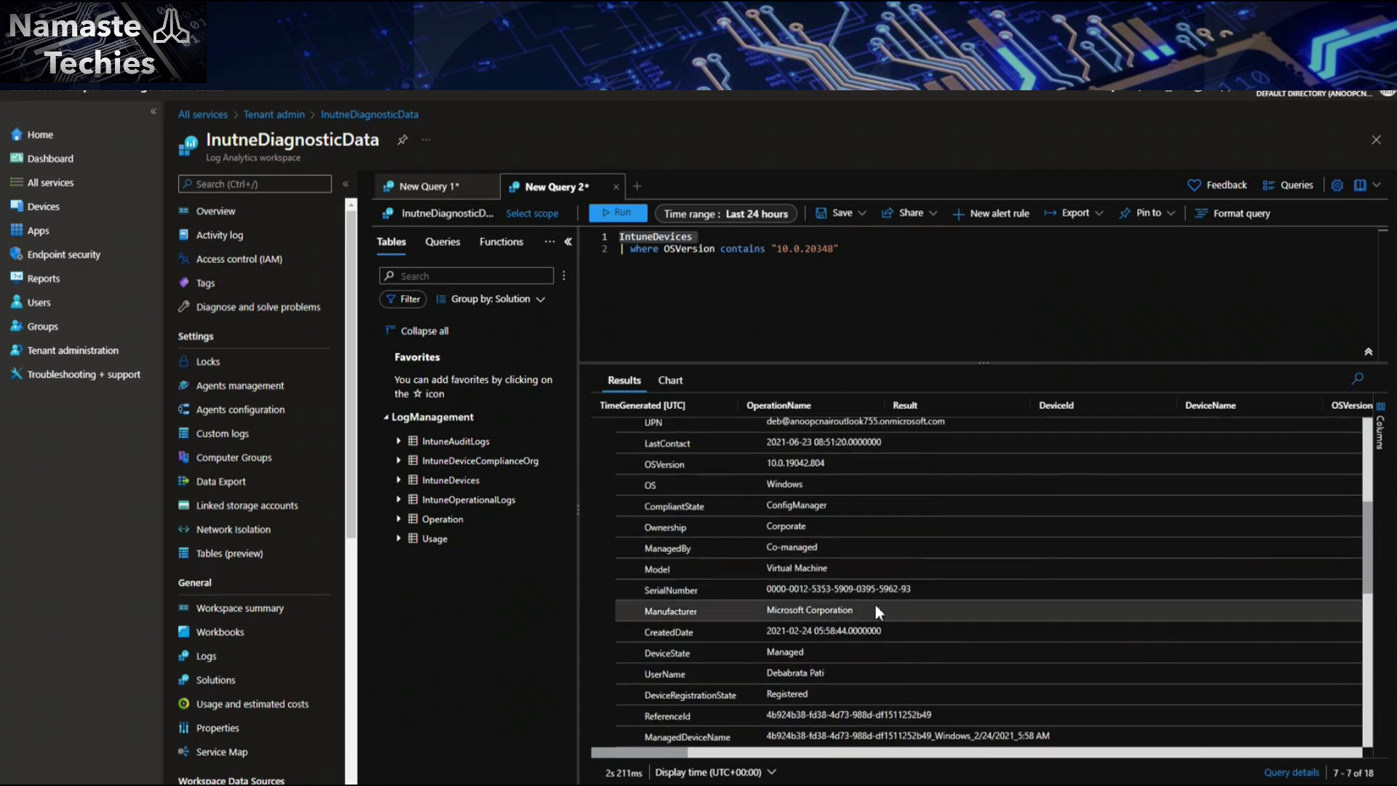
pyautogui.moveTo(828, 548); pyautogui.dragTo(751, 553)
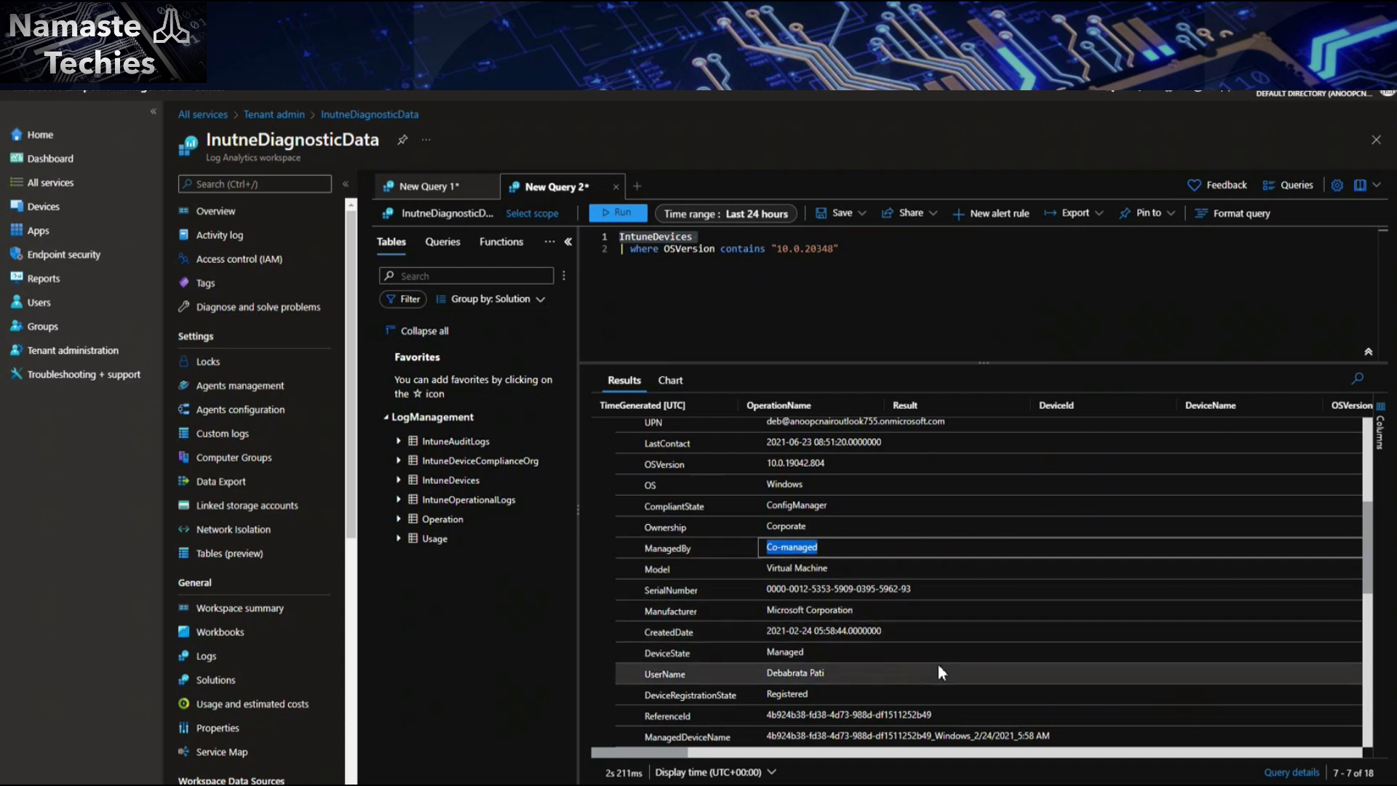
pyautogui.scroll(-3, 937, 665)
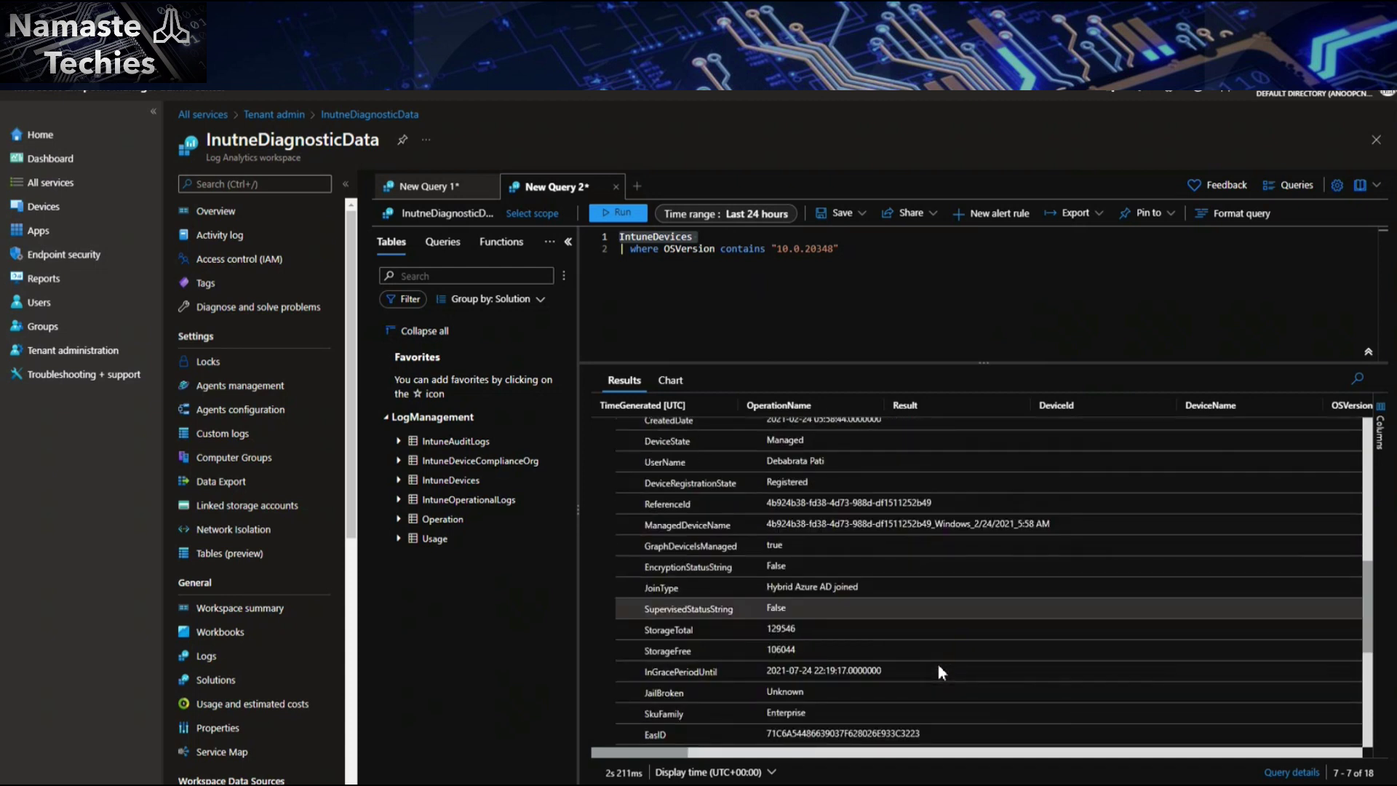
pyautogui.moveTo(873, 575); pyautogui.dragTo(761, 575)
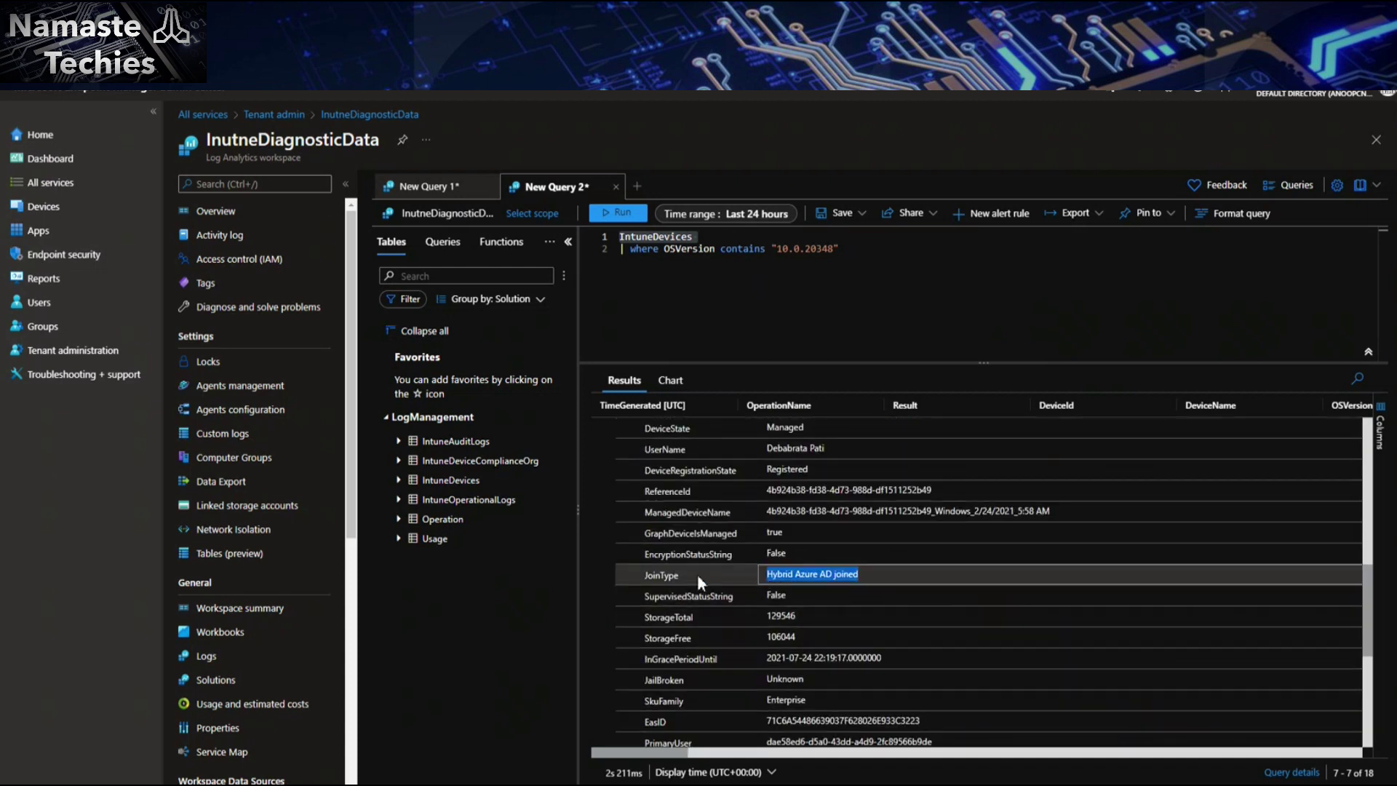
pyautogui.doubleClick(659, 573)
pyautogui.click(787, 579)
pyautogui.moveTo(892, 578); pyautogui.dragTo(780, 571)
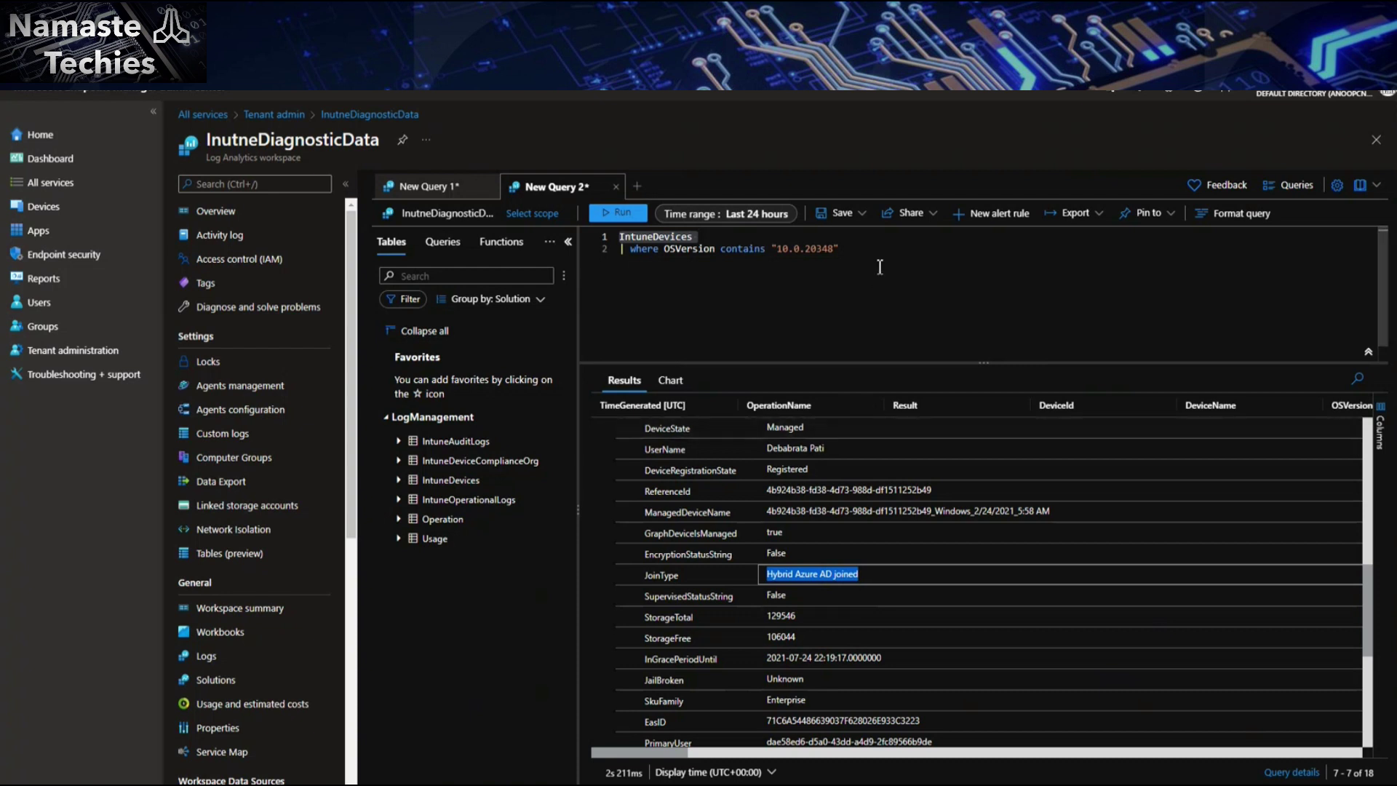
pyautogui.click(879, 258)
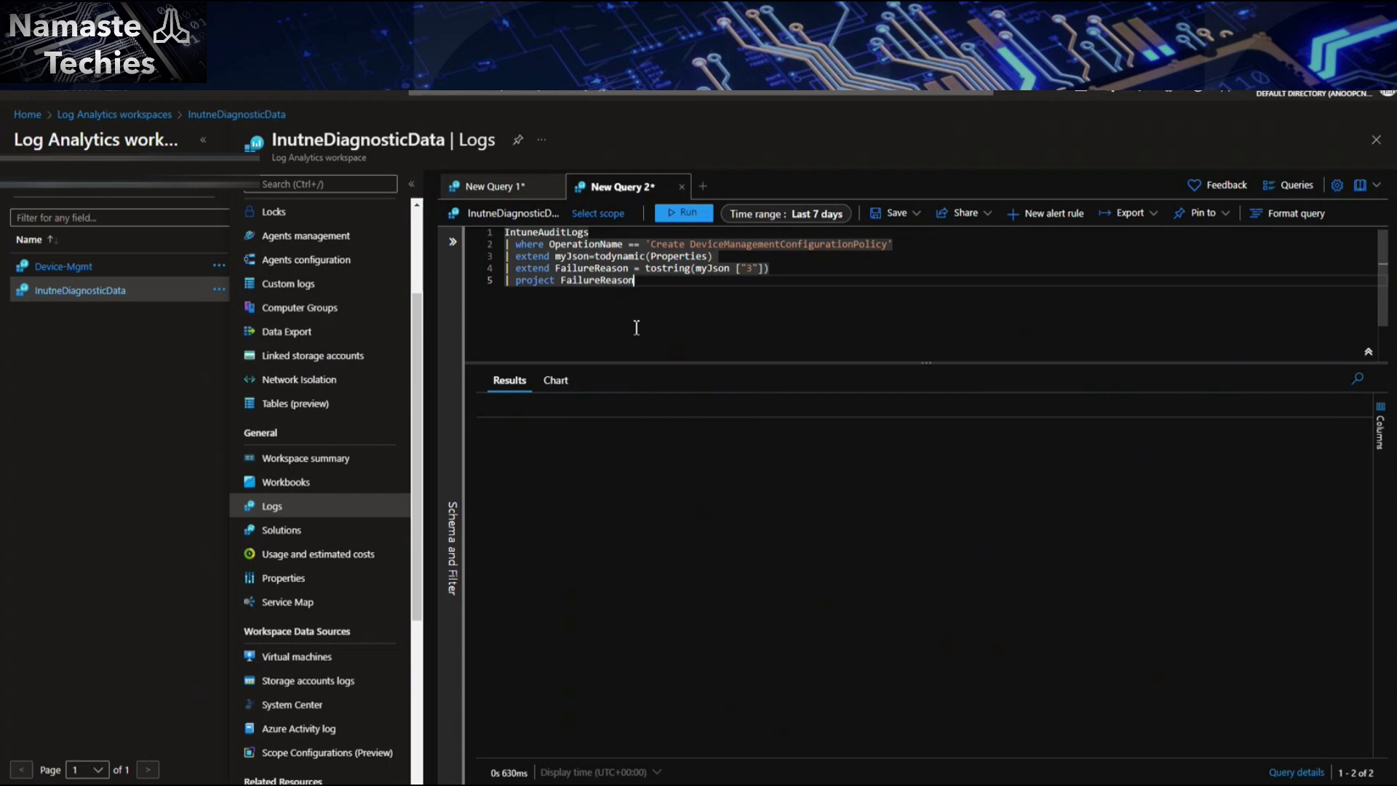
# Return to New Query 1 and examine the nested Properties field of the expanded Create DeviceManagementConfigurationPolicy audit record.
pyautogui.click(520, 187)
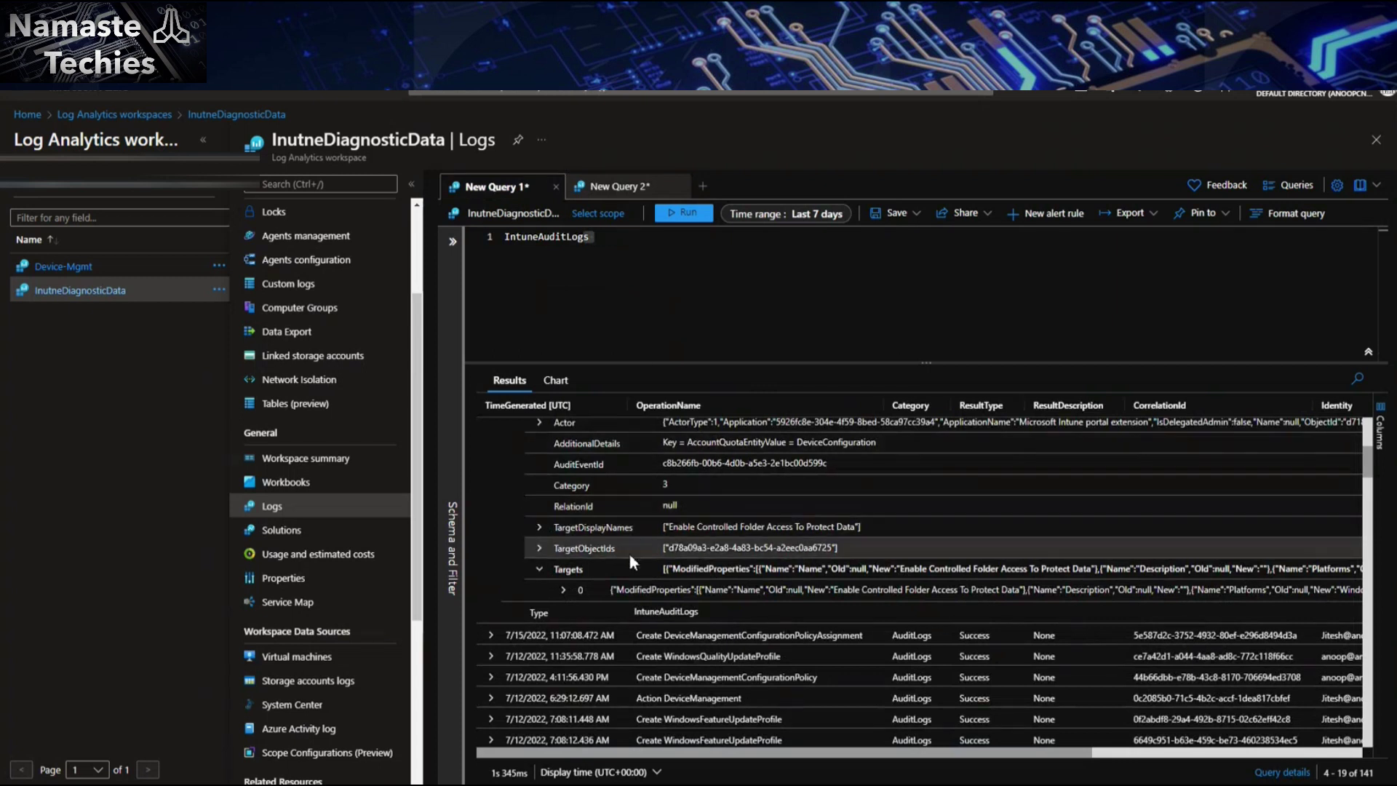
pyautogui.scroll(5, 691, 507)
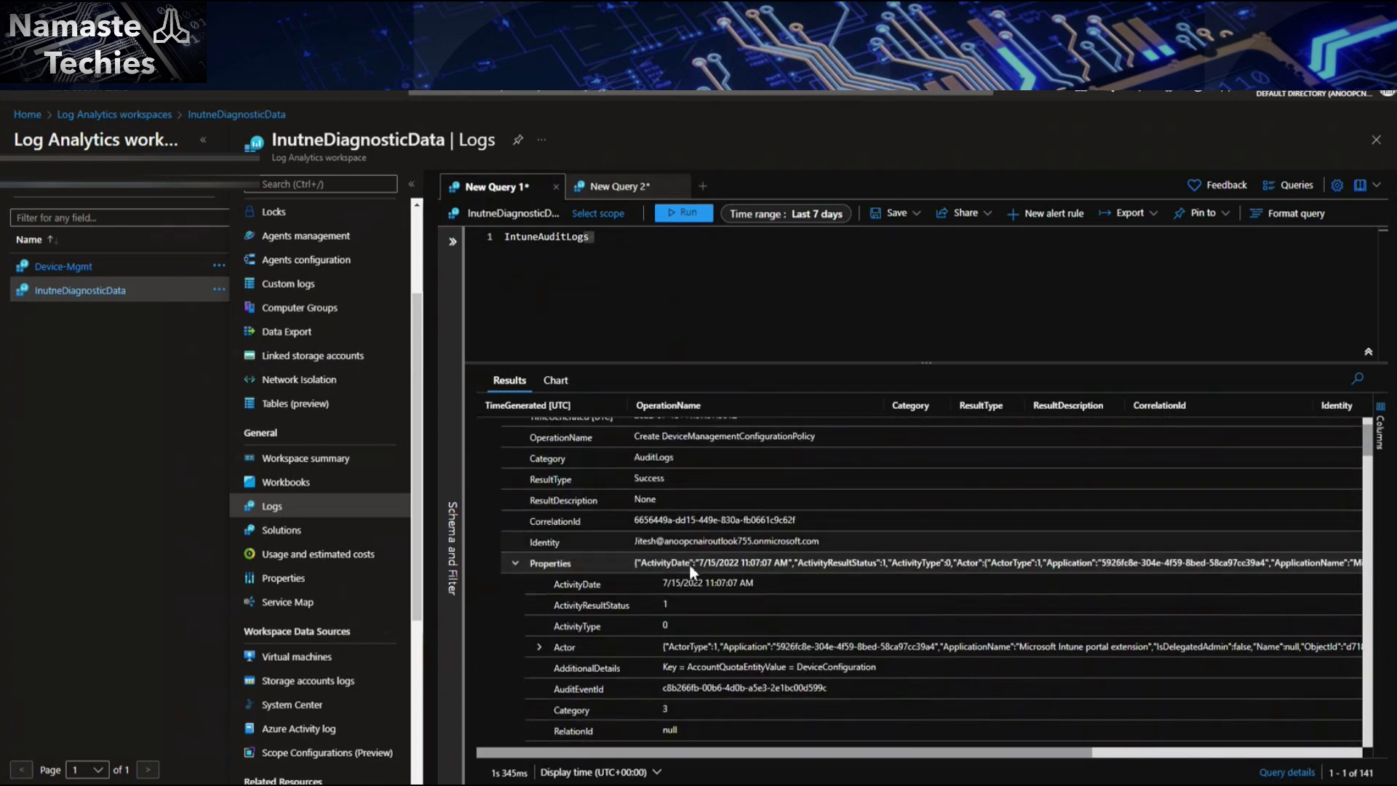
pyautogui.click(516, 564)
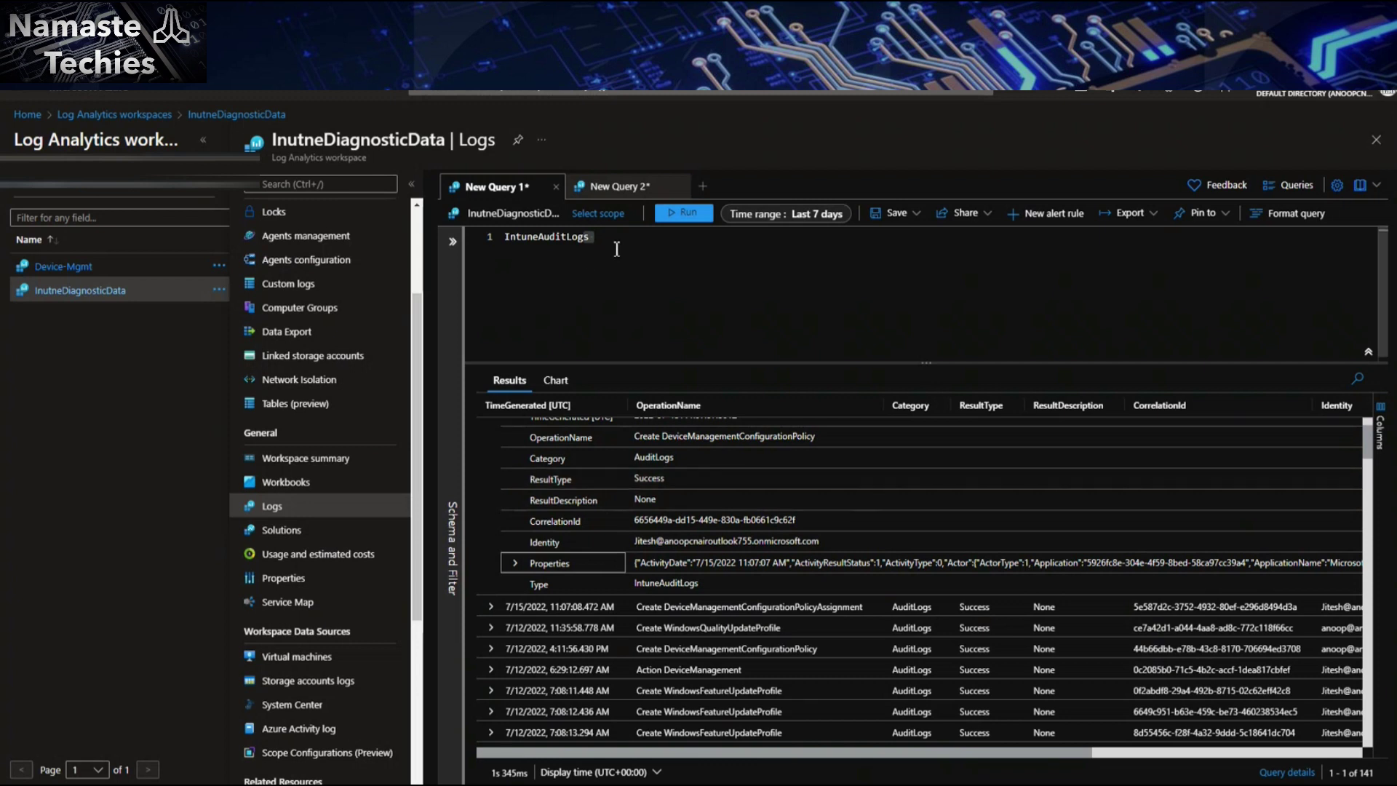
pyautogui.click(616, 249)
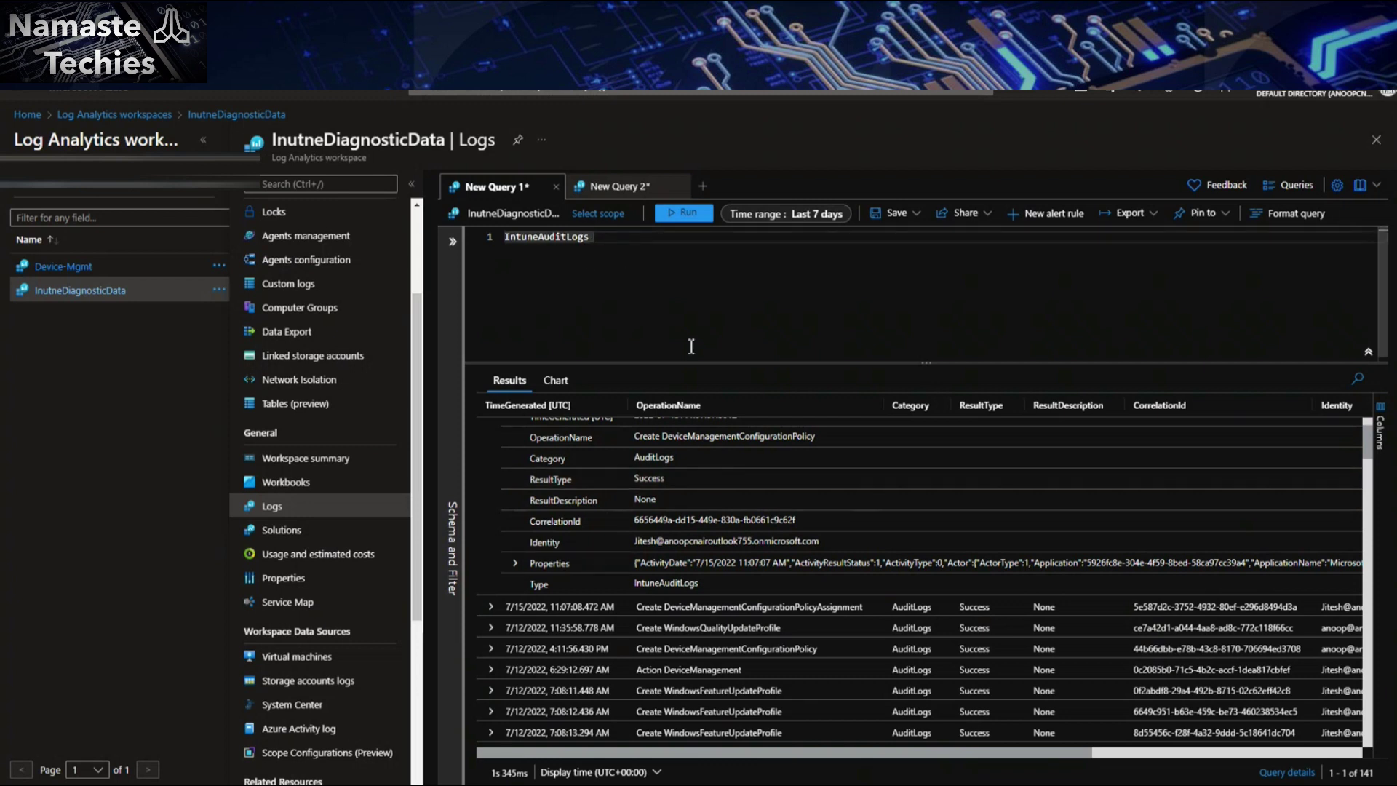
pyautogui.click(515, 563)
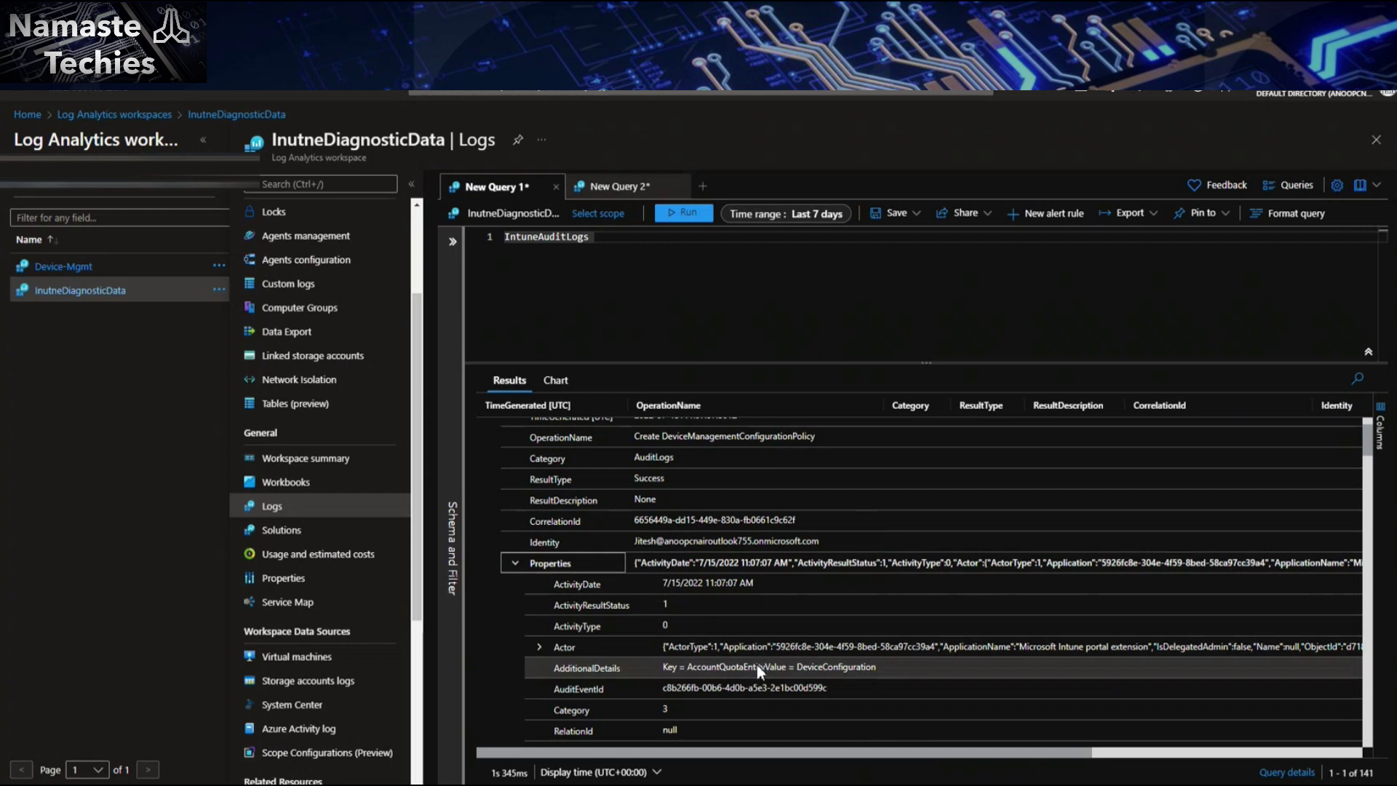
# Go back to New Query 2 and review the extend lines that parse Properties with todynamic and define FailureReason.
pyautogui.click(629, 190)
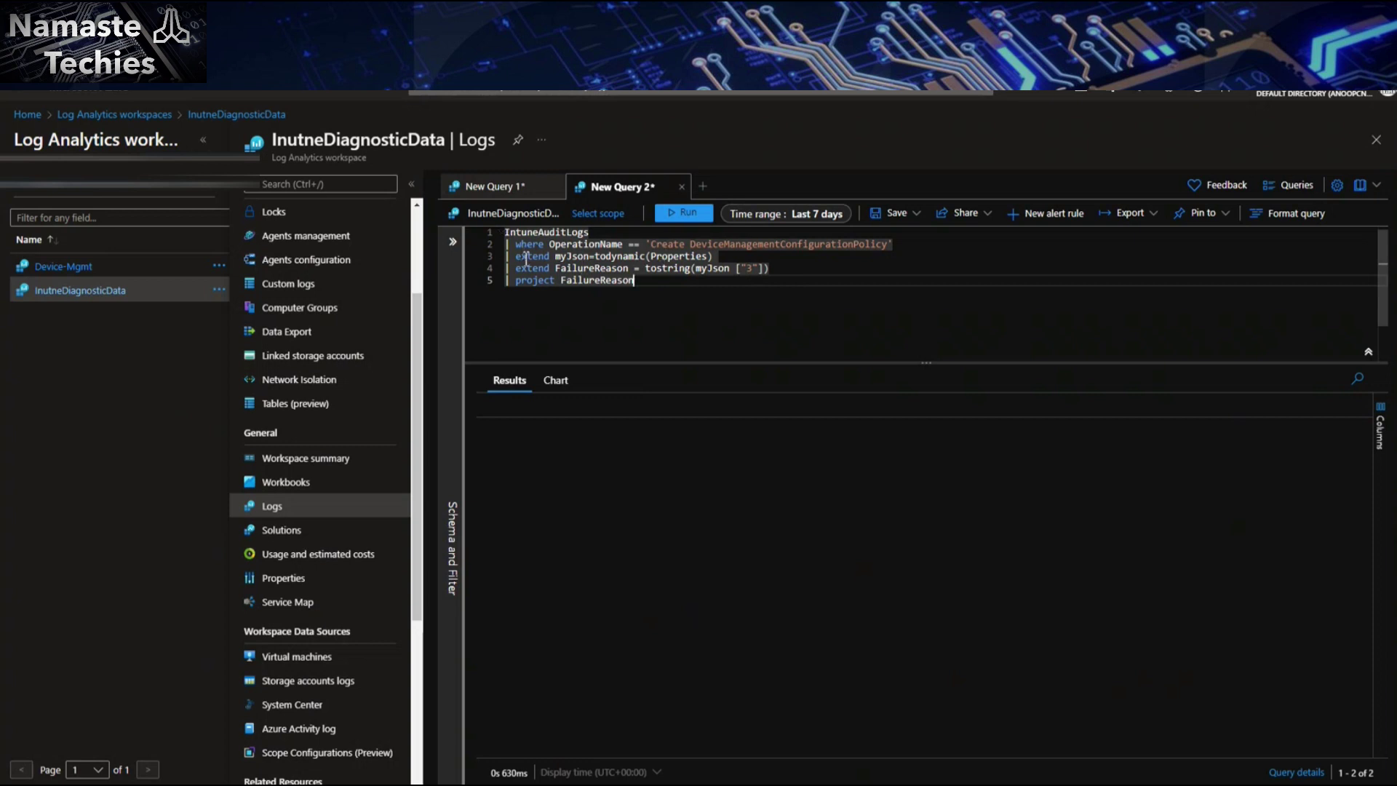
pyautogui.moveTo(514, 256); pyautogui.dragTo(740, 266)
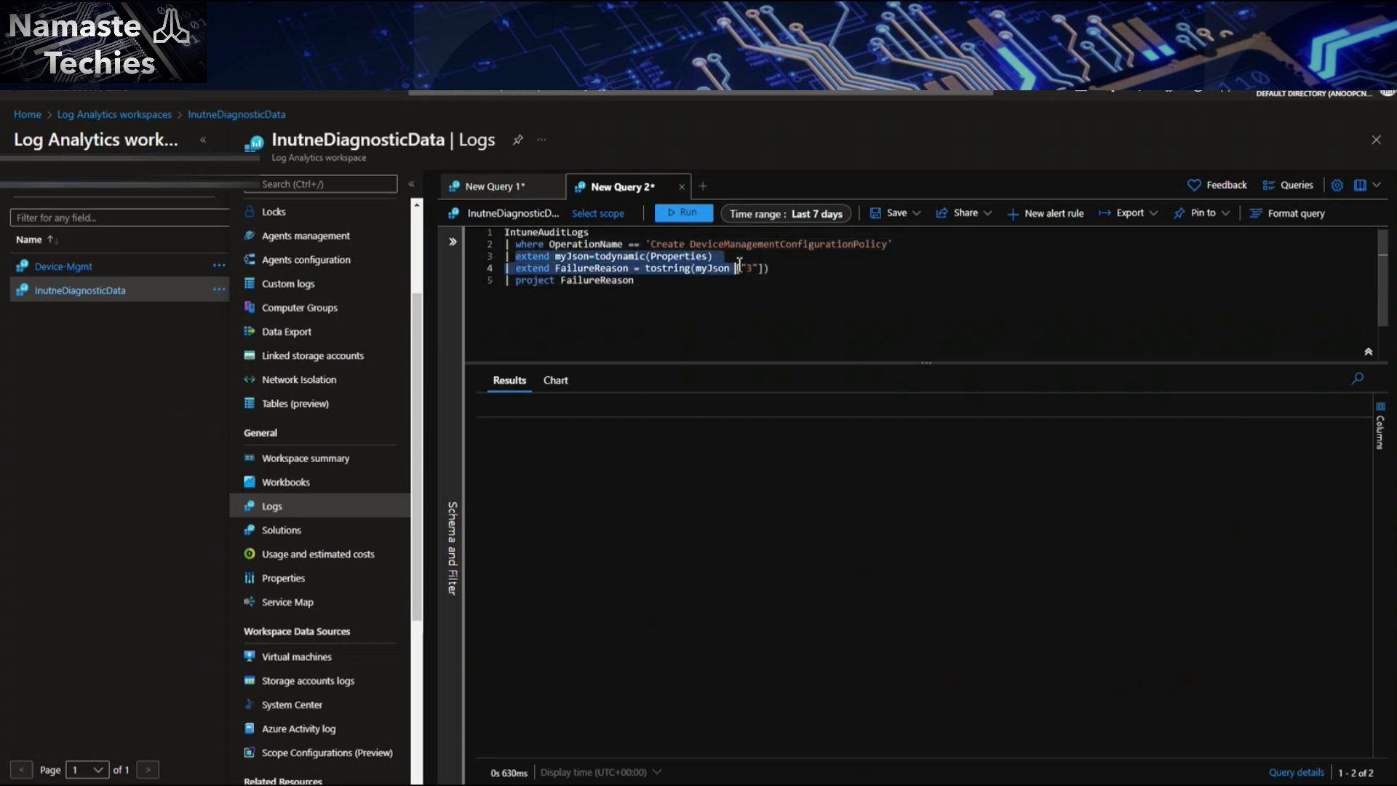
pyautogui.click(637, 271)
pyautogui.hotkey('ctrl', 'shift', 'Left')
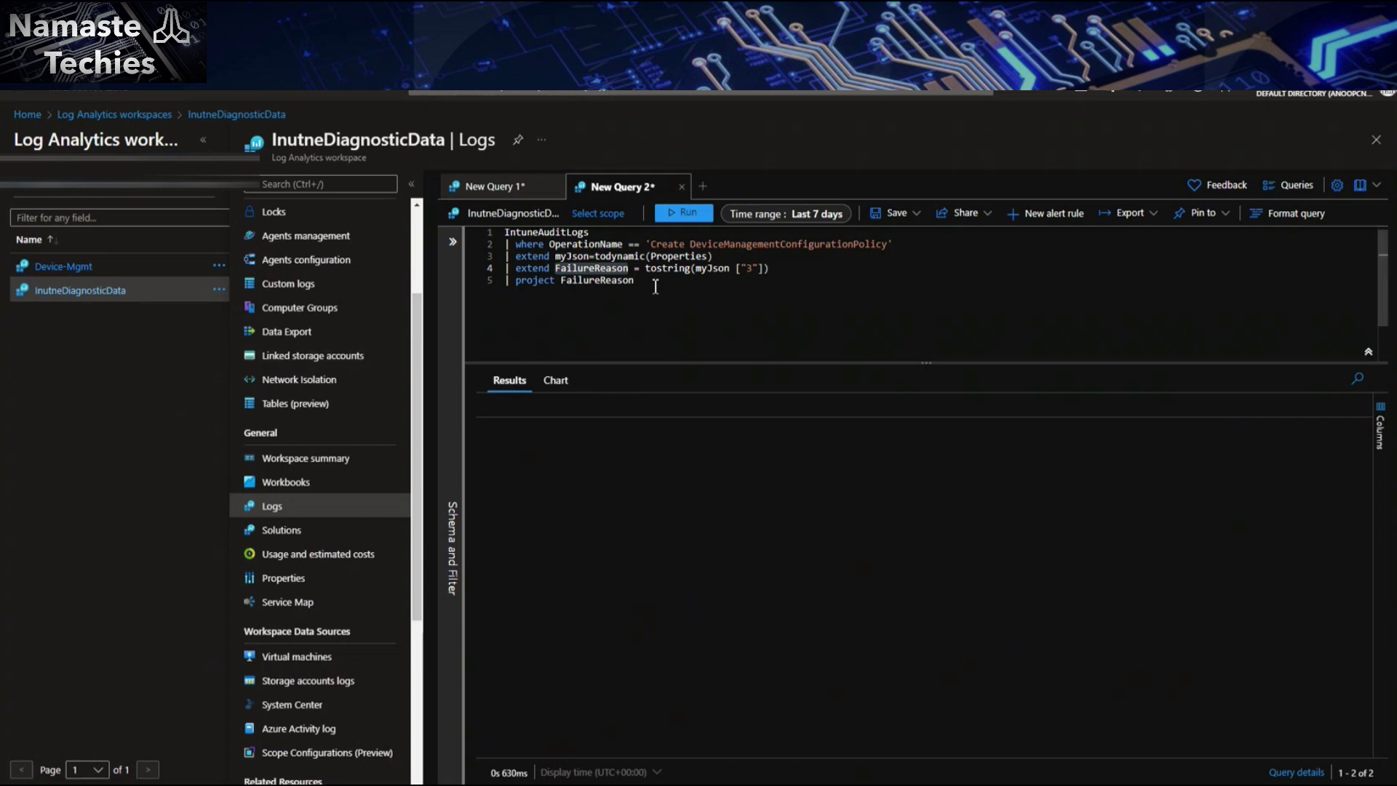
# Replace the query with IntuneOperationalLogs filtered to Enrollment and Fail, extracting FailureReason from Properties, summarizing OperationCount by it, sorting descending, and run it.
pyautogui.moveTo(655, 287); pyautogui.dragTo(473, 237)
pyautogui.write('IntuneOperationalLogs | where  OperationName == "Enrollment" | where Result == "Fail" | extend myJson=todynamic(Properties) | extend FailureReason = tostring(myJson ["FailureReason"]) | summarize OperationCount=count() by FailureReason | sort by OperationCount desc')
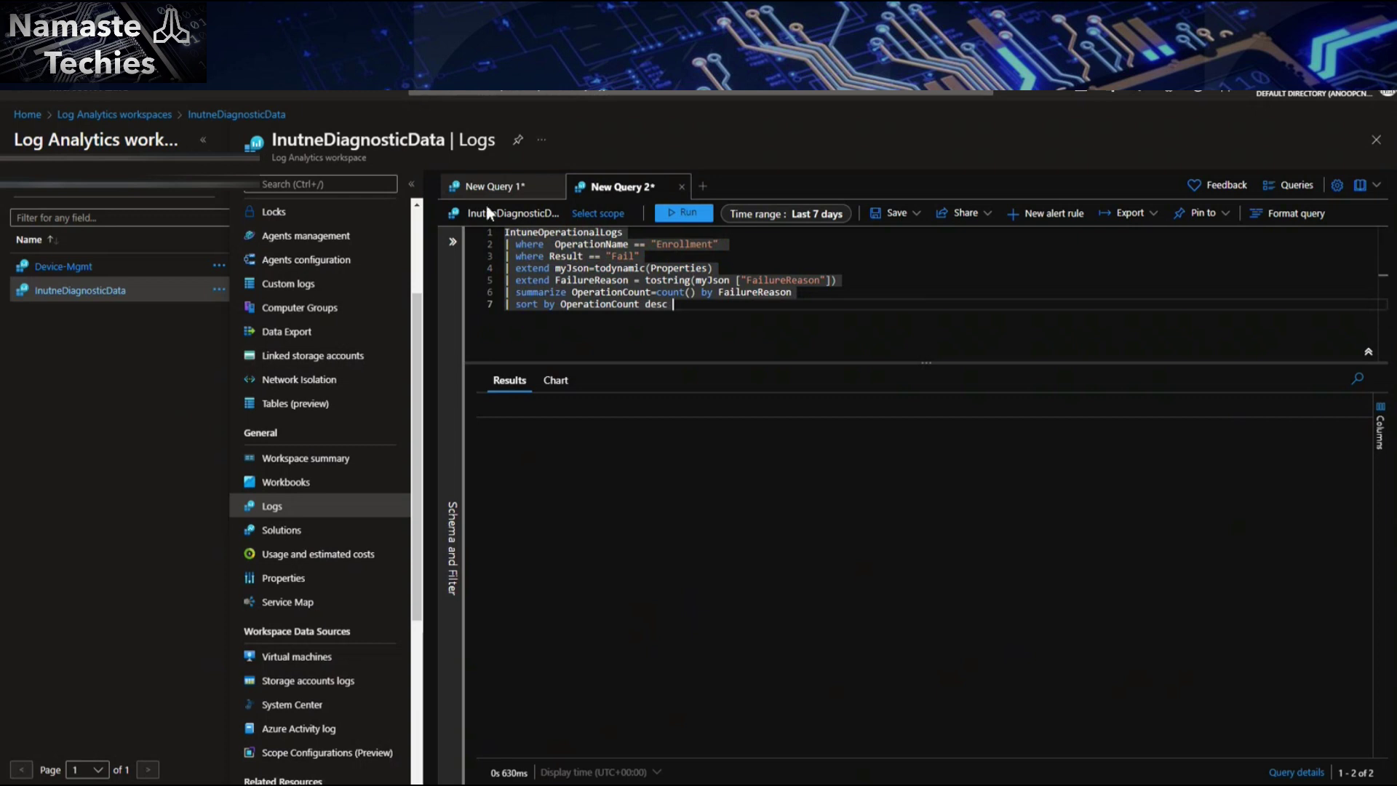
pyautogui.click(666, 215)
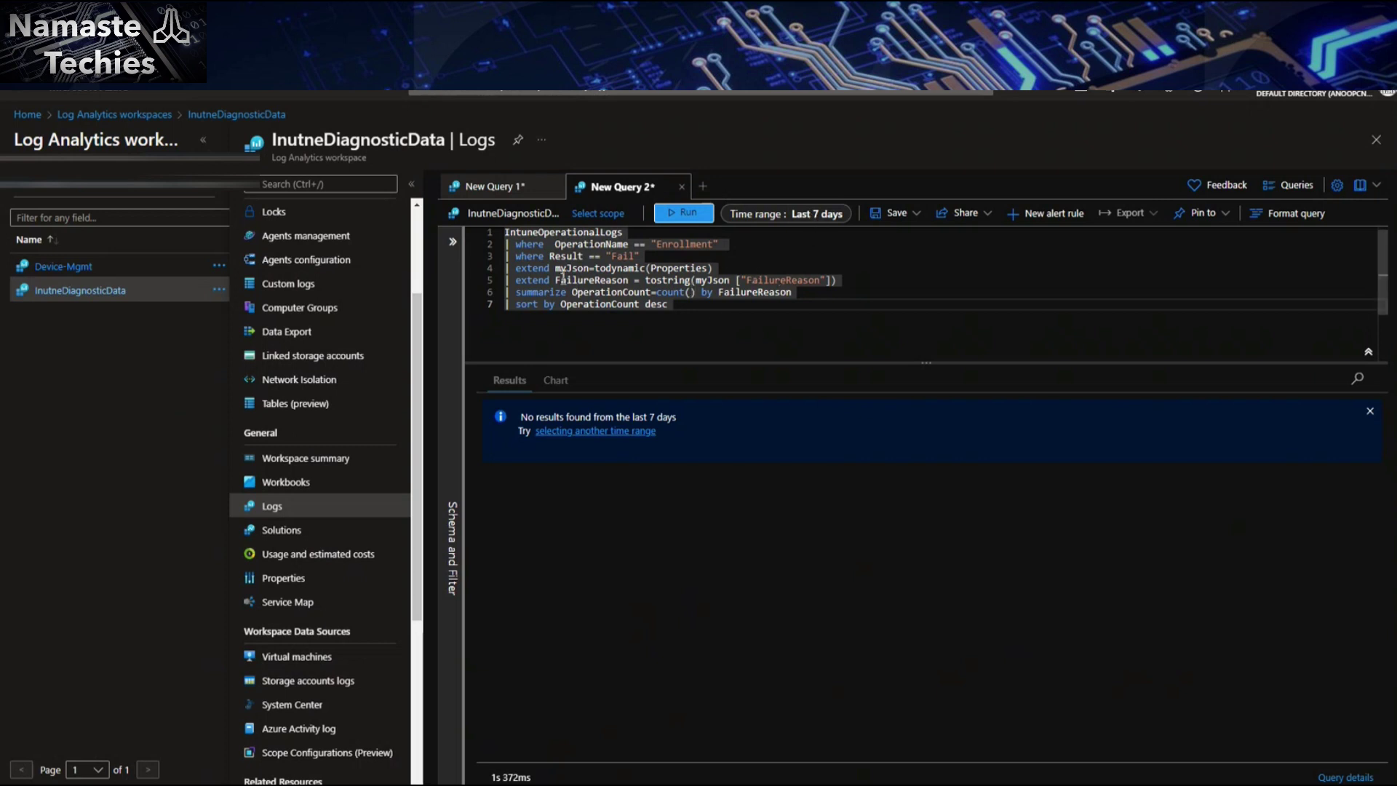
# Run only the IntuneOperationalLogs line of the query and expand the first returned record.
pyautogui.click(630, 233)
pyautogui.moveTo(630, 232); pyautogui.dragTo(494, 236)
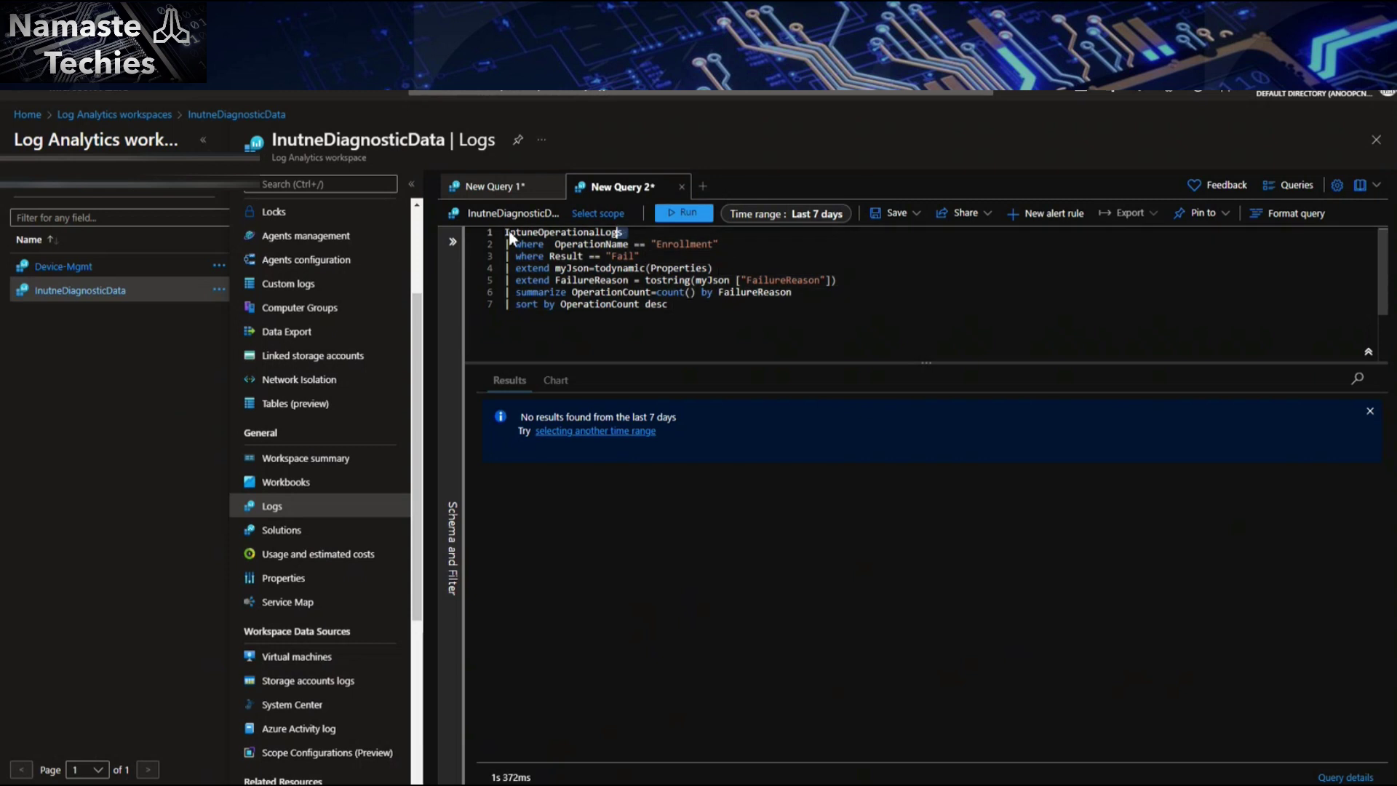
pyautogui.click(677, 214)
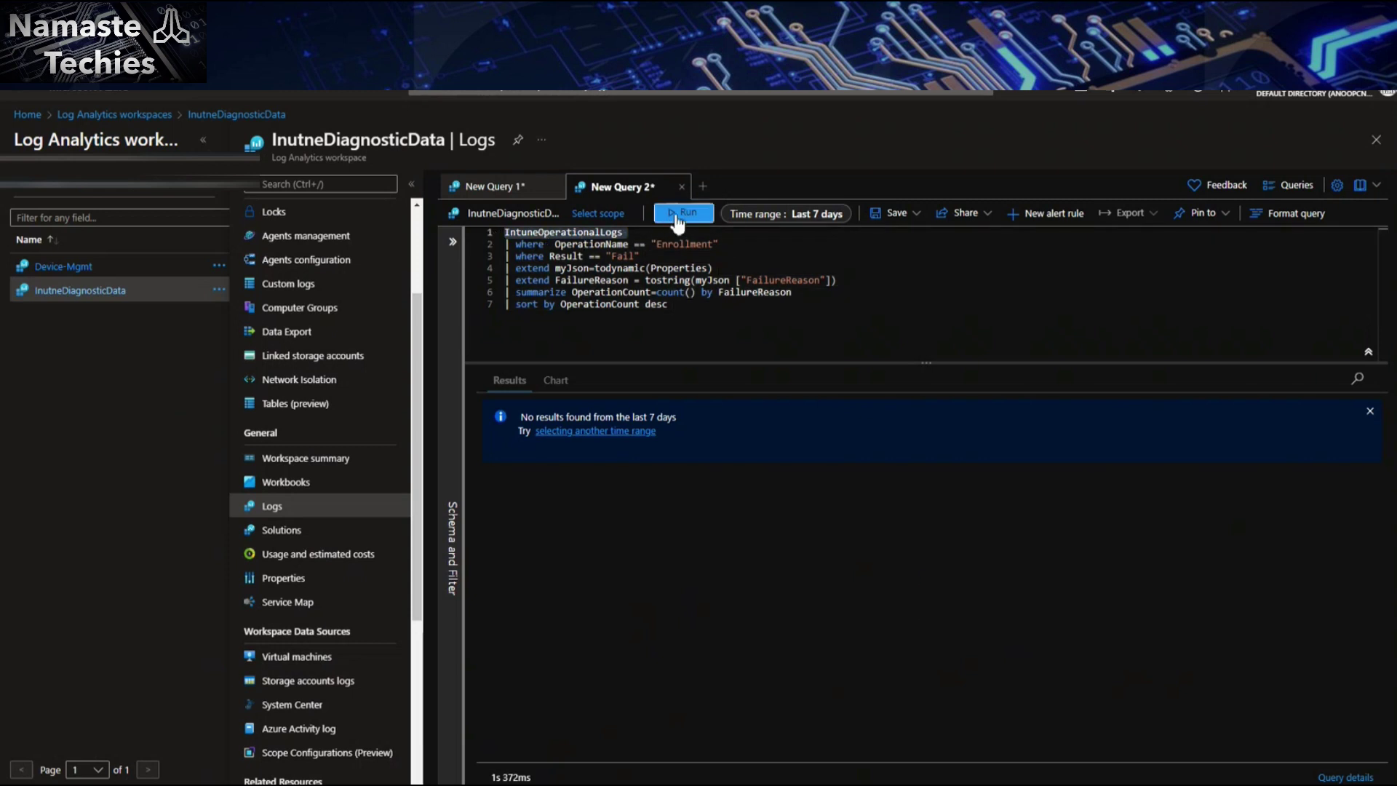
pyautogui.click(491, 430)
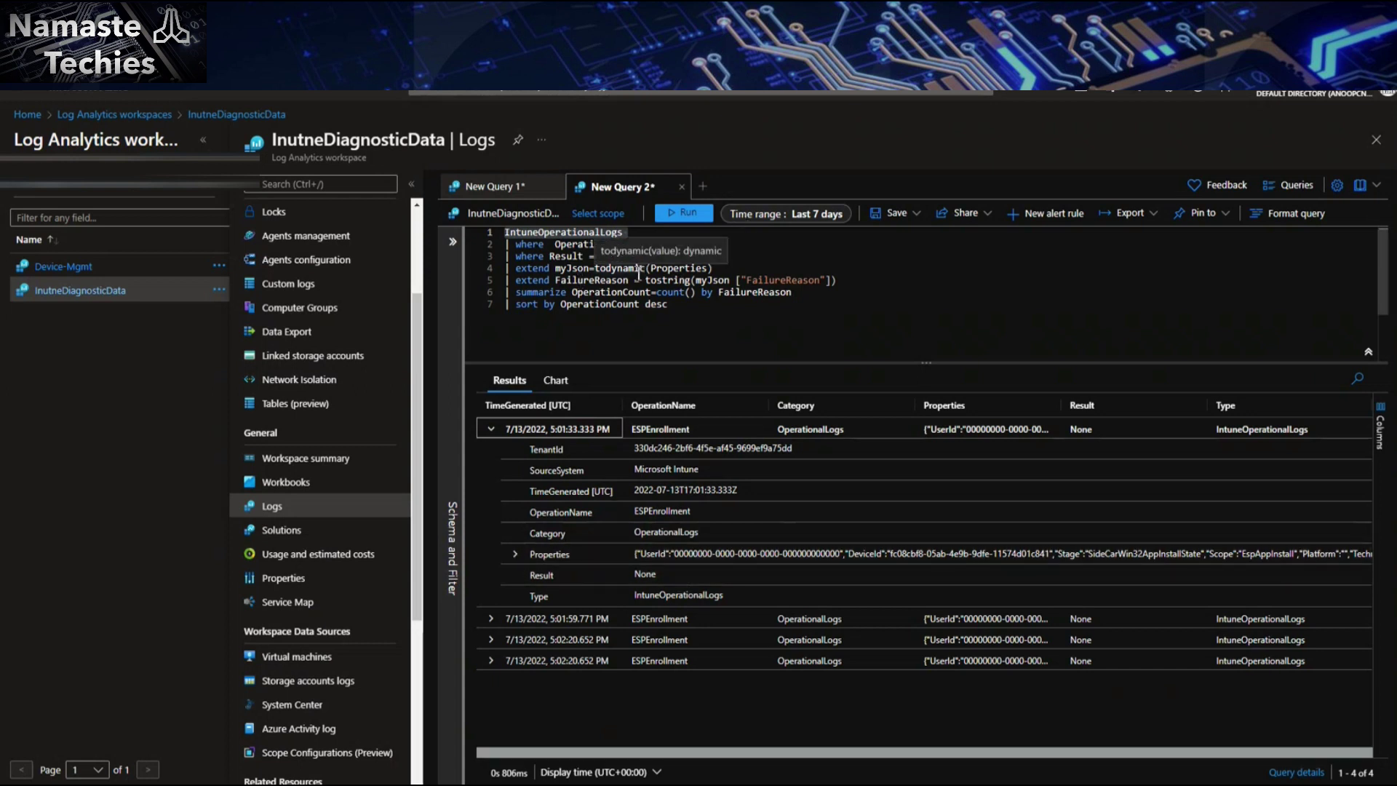
# Expand the Properties field of the ESPEnrollment record and compare its nested fields with the FailureReason used in the query.
pyautogui.moveTo(650, 268); pyautogui.dragTo(709, 266)
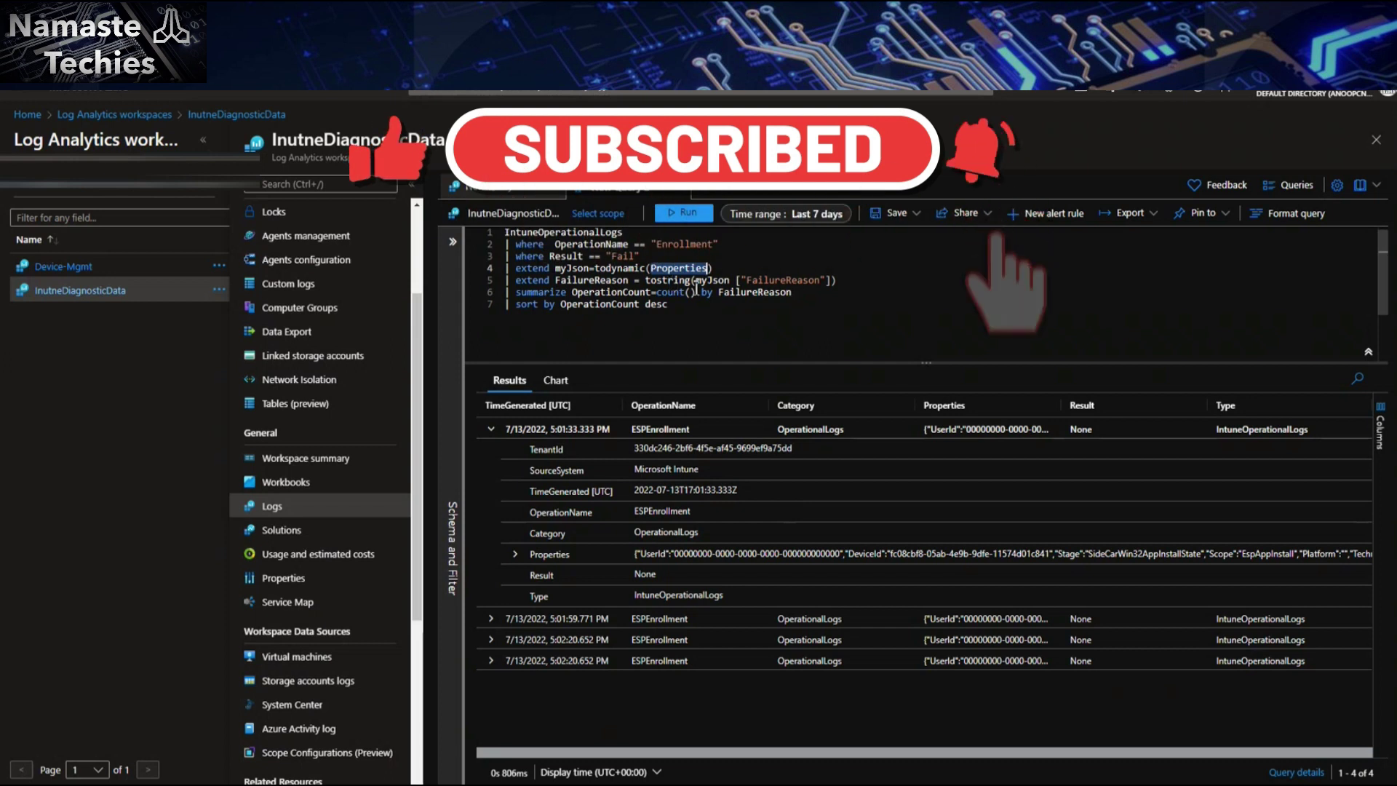
pyautogui.click(514, 555)
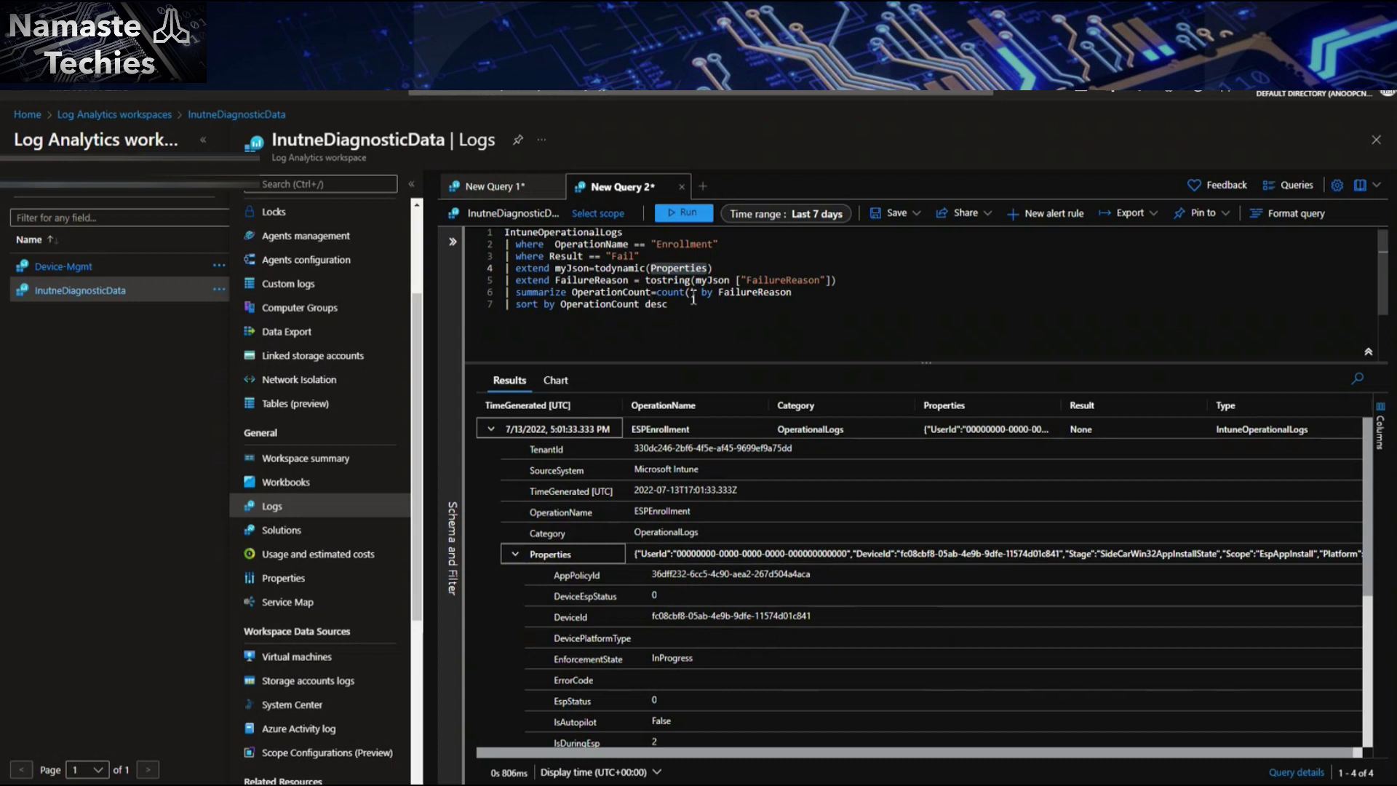
pyautogui.doubleClick(722, 294)
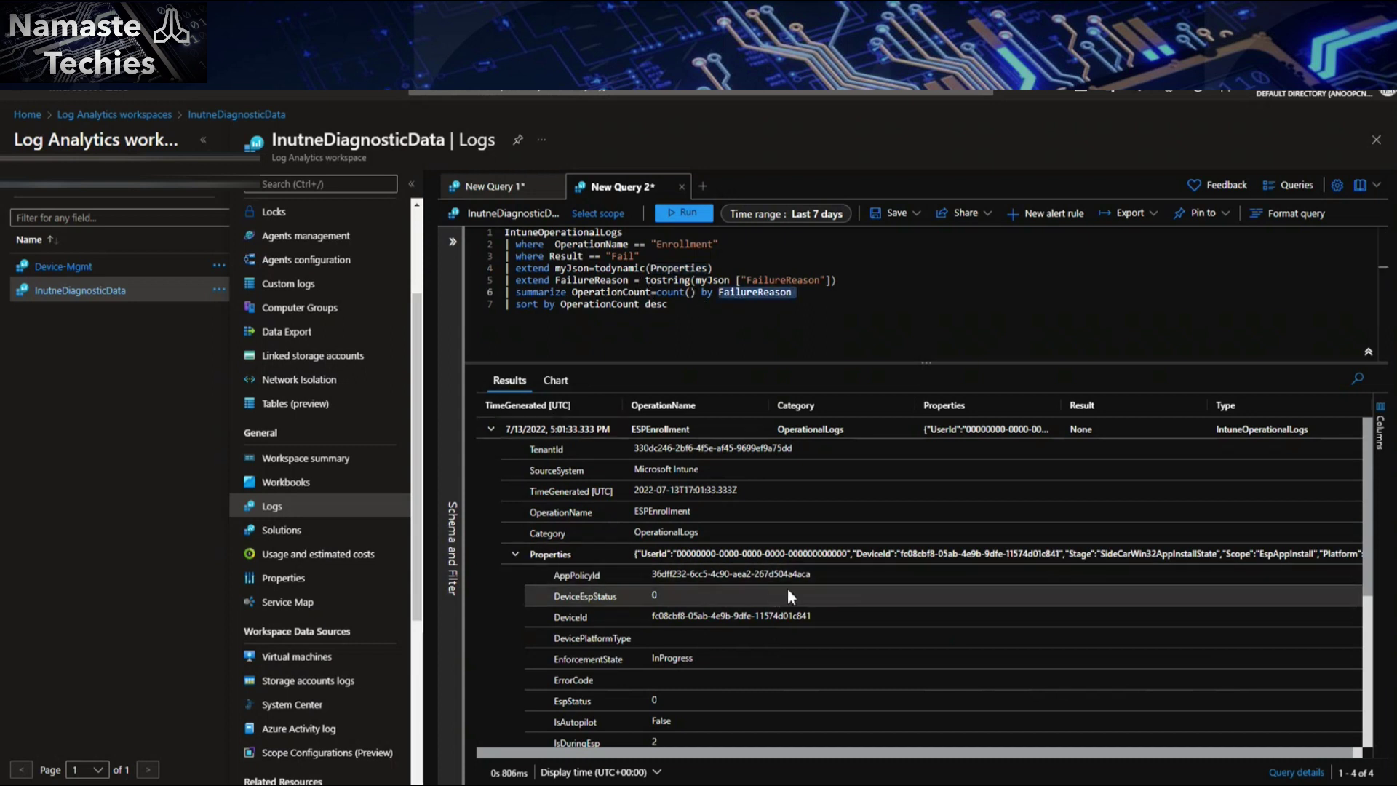
pyautogui.scroll(-5, 818, 595)
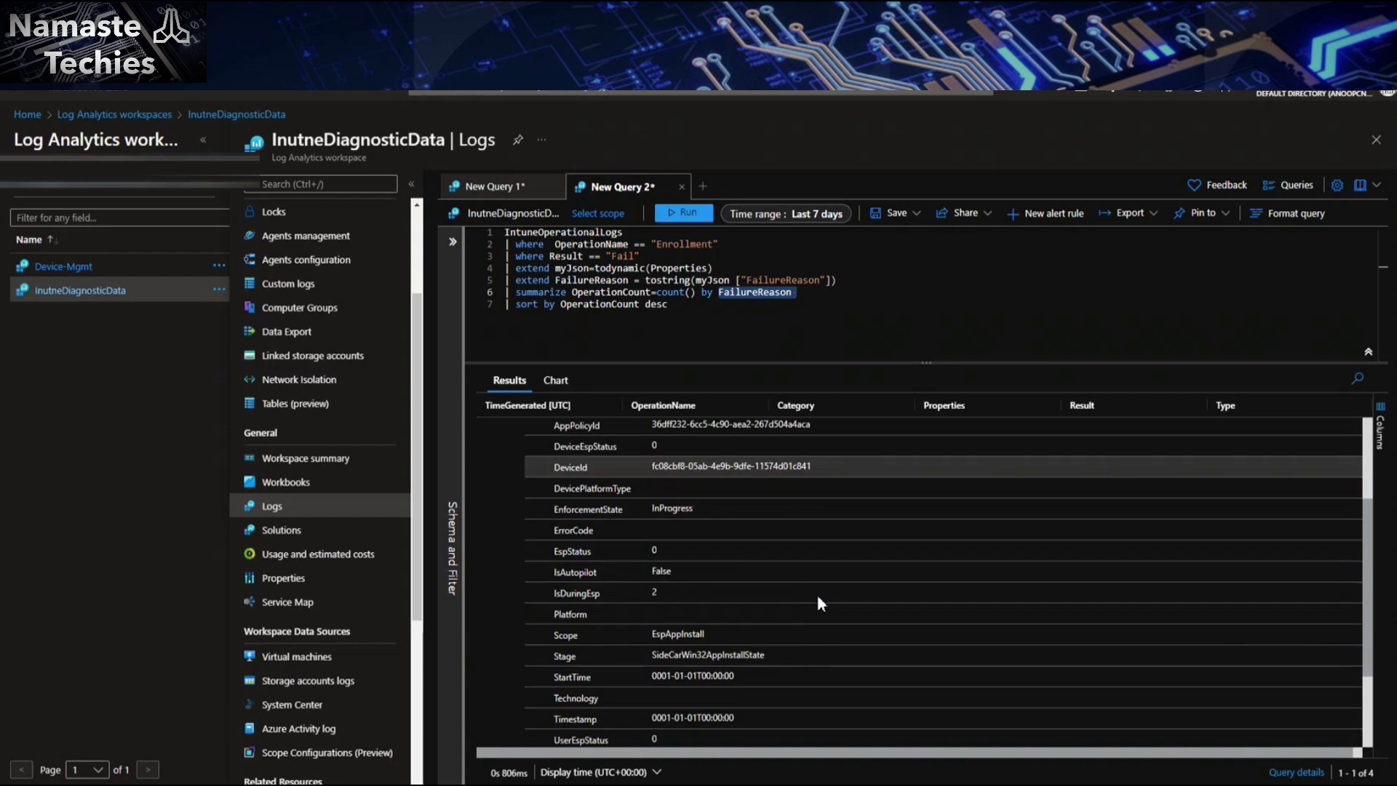
pyautogui.scroll(4, 818, 595)
pyautogui.scroll(2, 819, 596)
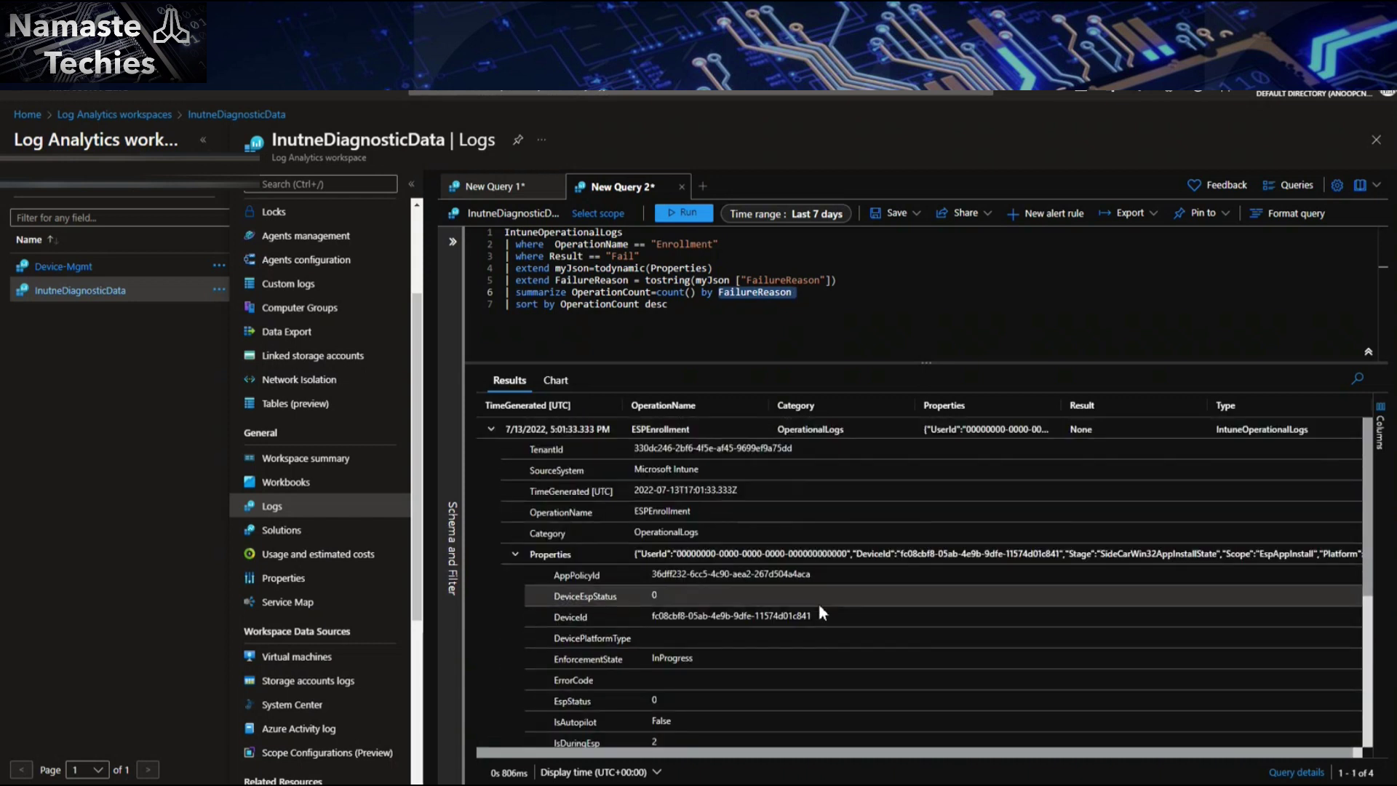